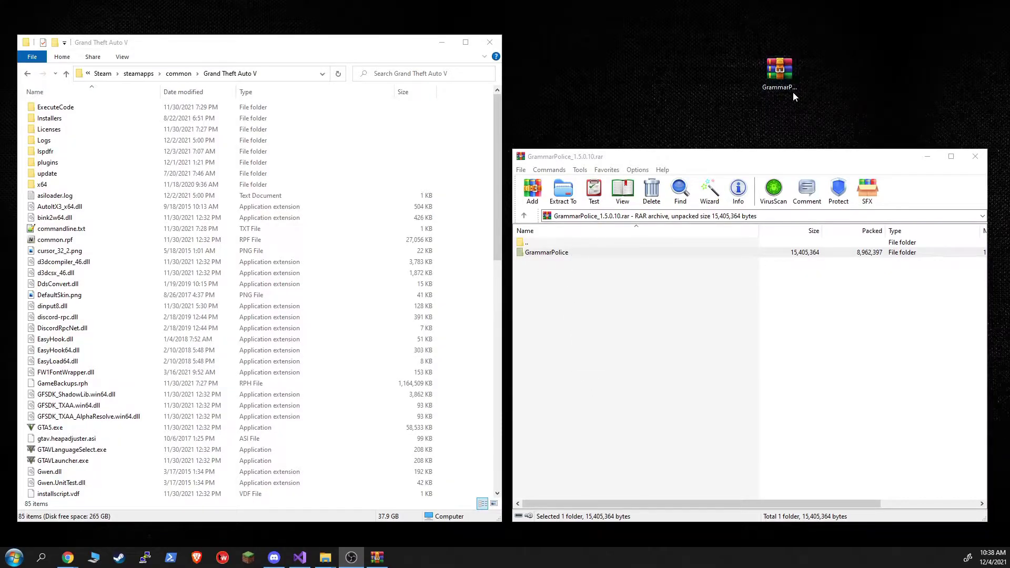
# Copy everything in the archive's GrammarPolice\Grand Theft Auto V folder into the game's Grand Theft Auto V folder, replacing existing files.
pyautogui.doubleClick(555, 253)
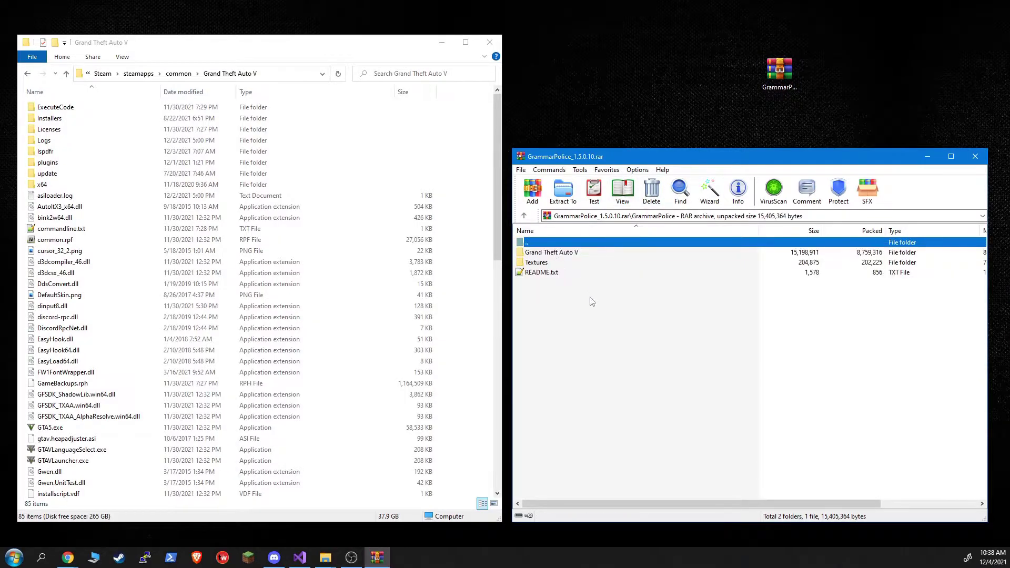
pyautogui.doubleClick(578, 253)
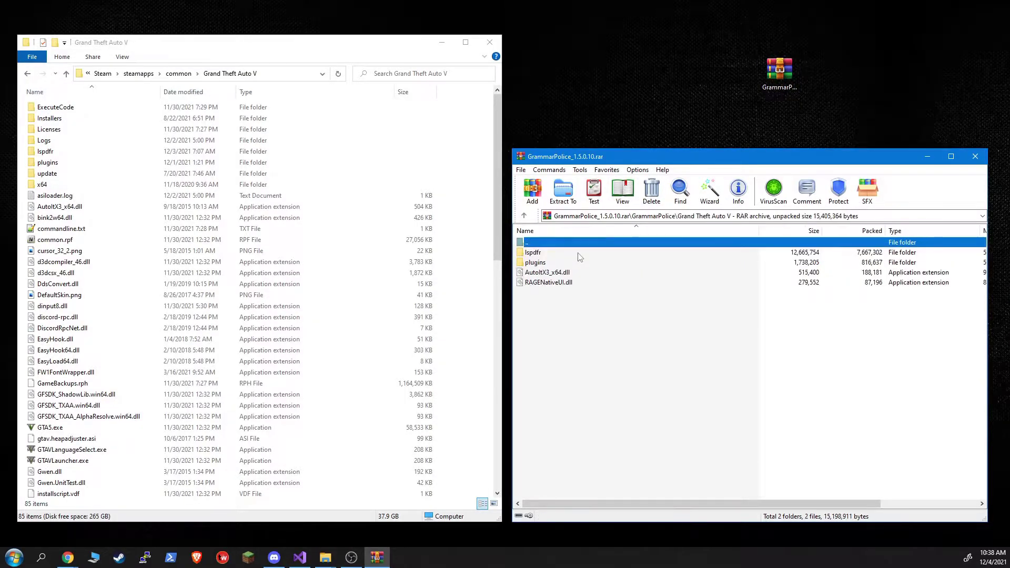
pyautogui.click(318, 57)
pyautogui.moveTo(562, 323); pyautogui.dragTo(523, 250)
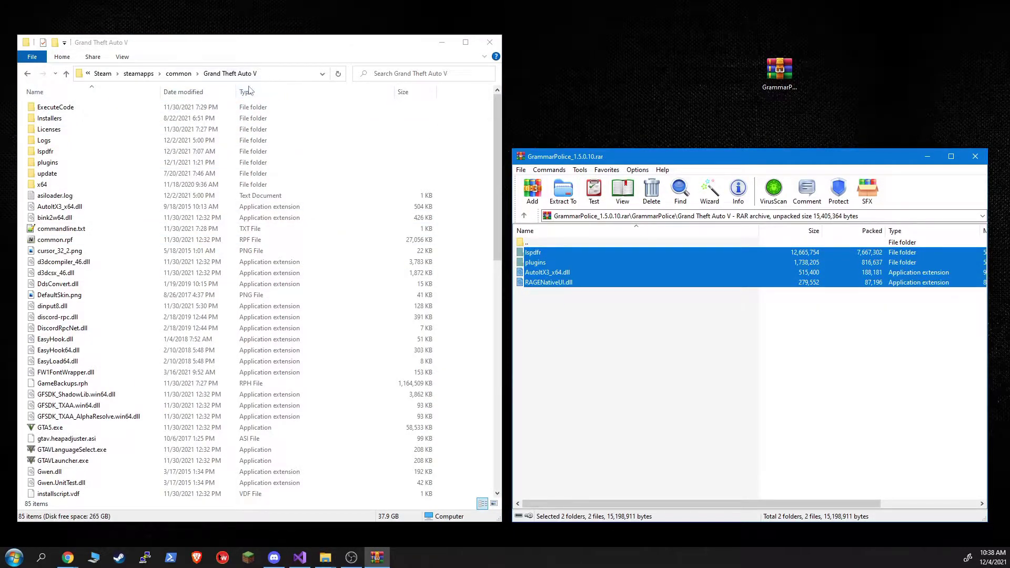
pyautogui.moveTo(580, 273); pyautogui.dragTo(467, 267)
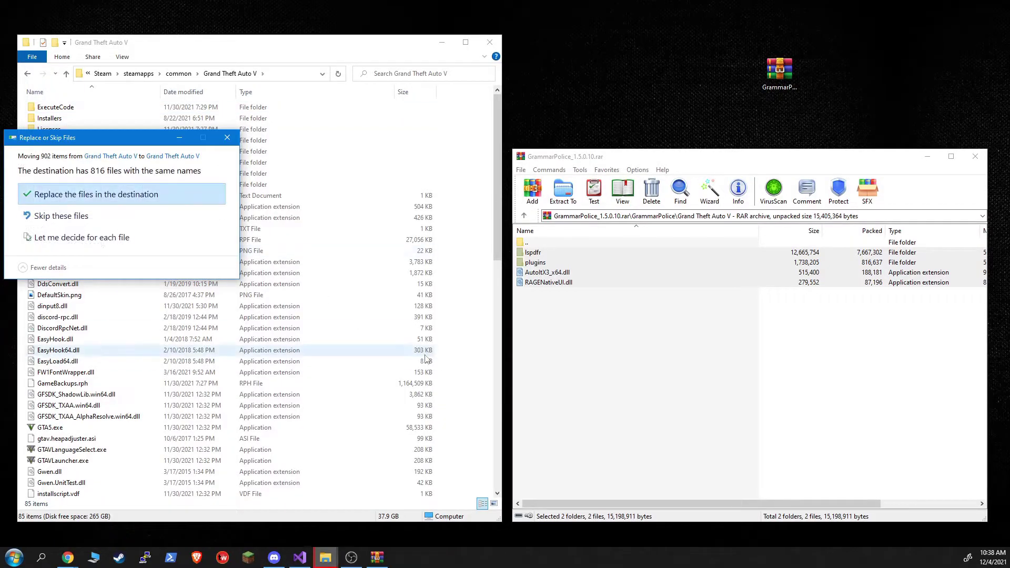
pyautogui.click(132, 196)
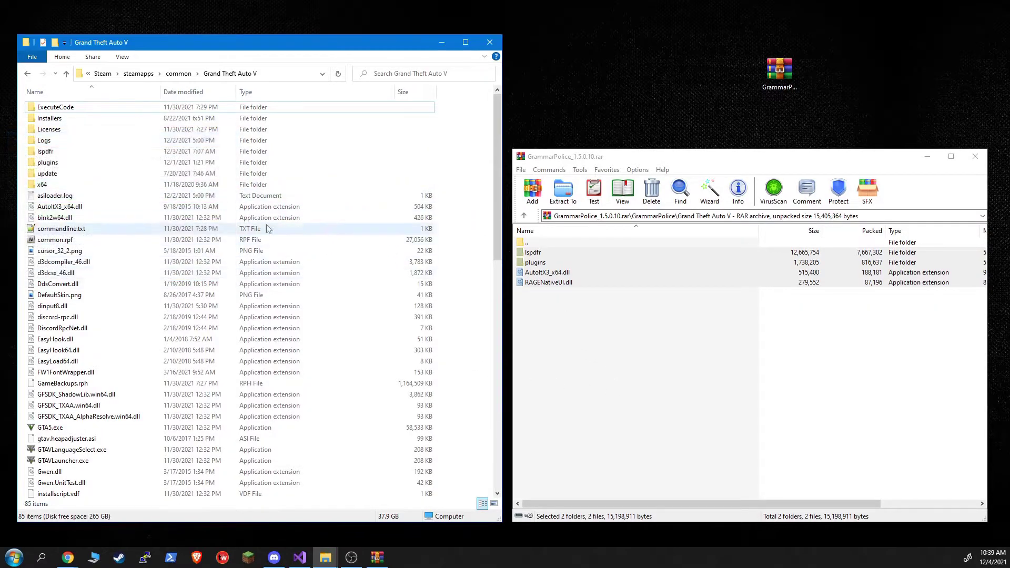
# Examine the contents of the archive's lspdfr and plugins folders and the included RAGENativeUI.dll.
pyautogui.doubleClick(534, 256)
pyautogui.doubleClick(536, 252)
pyautogui.doubleClick(534, 241)
pyautogui.doubleClick(534, 241)
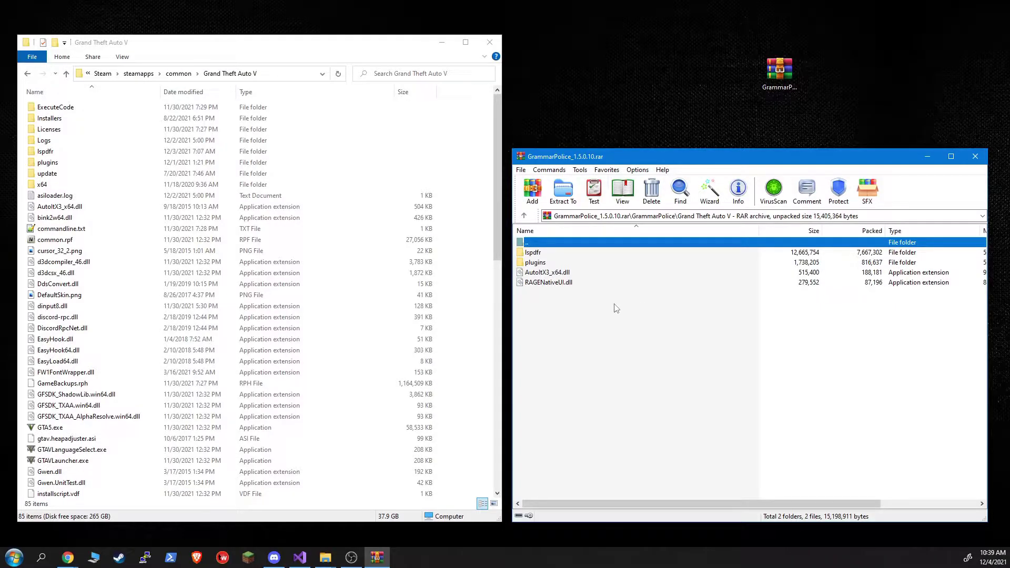
pyautogui.doubleClick(559, 263)
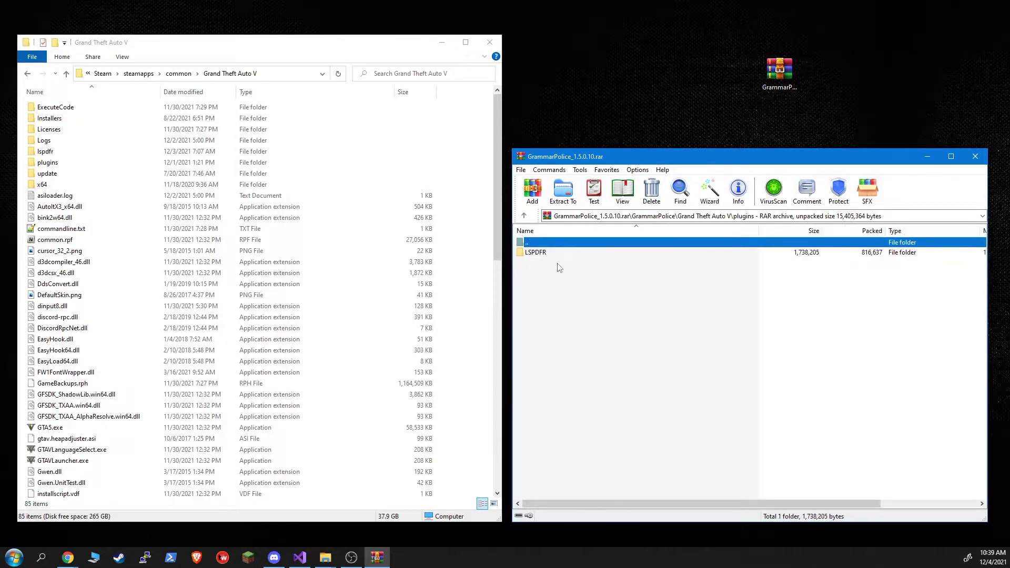
pyautogui.doubleClick(559, 255)
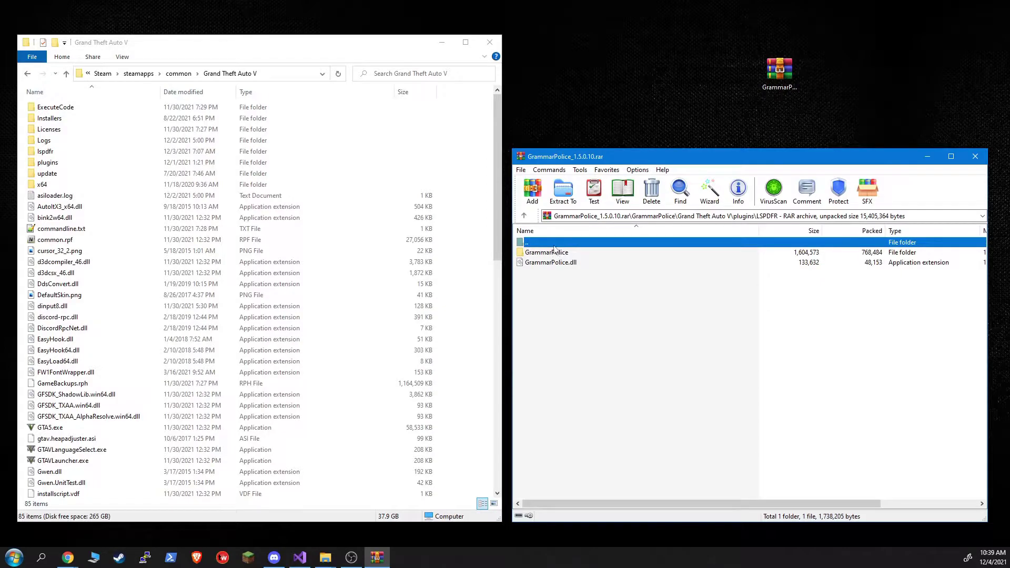
pyautogui.press('BackSpace')
pyautogui.press('BackSpace')
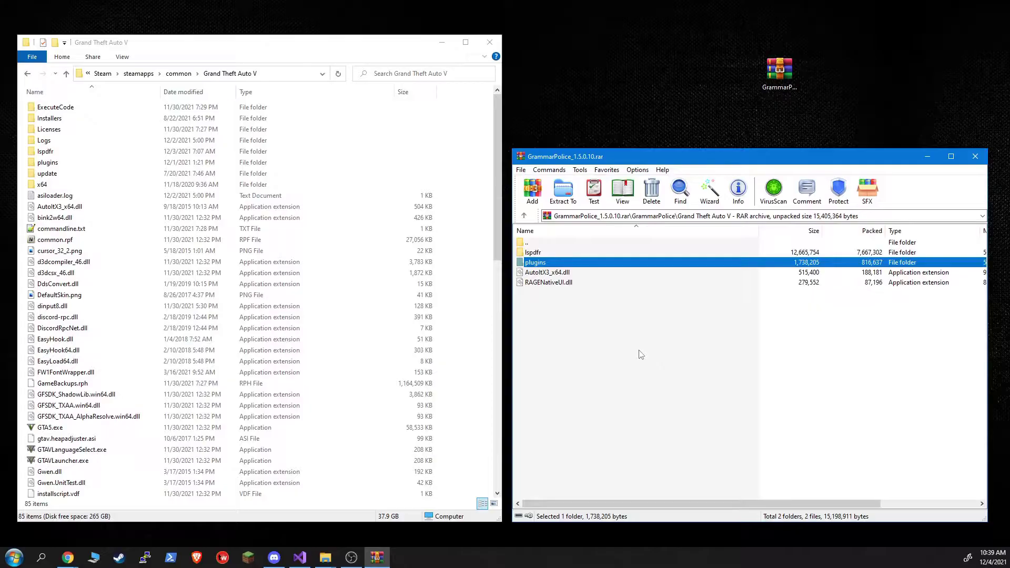
pyautogui.click(566, 285)
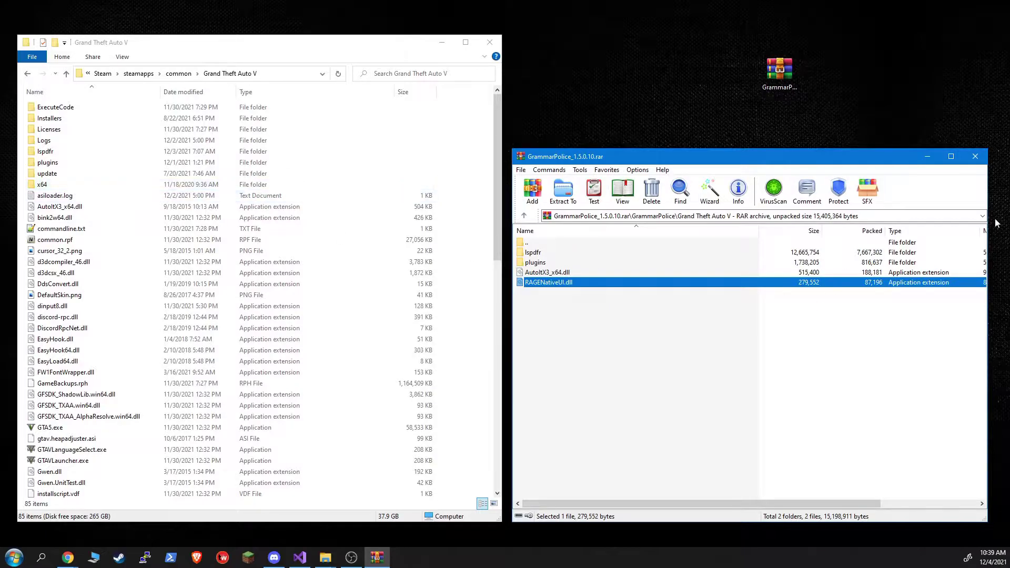
# Close the archive, widen the game folder window and open its plugins\LSPDFR\GrammarPolice folder.
pyautogui.click(977, 156)
pyautogui.moveTo(505, 221); pyautogui.dragTo(708, 250)
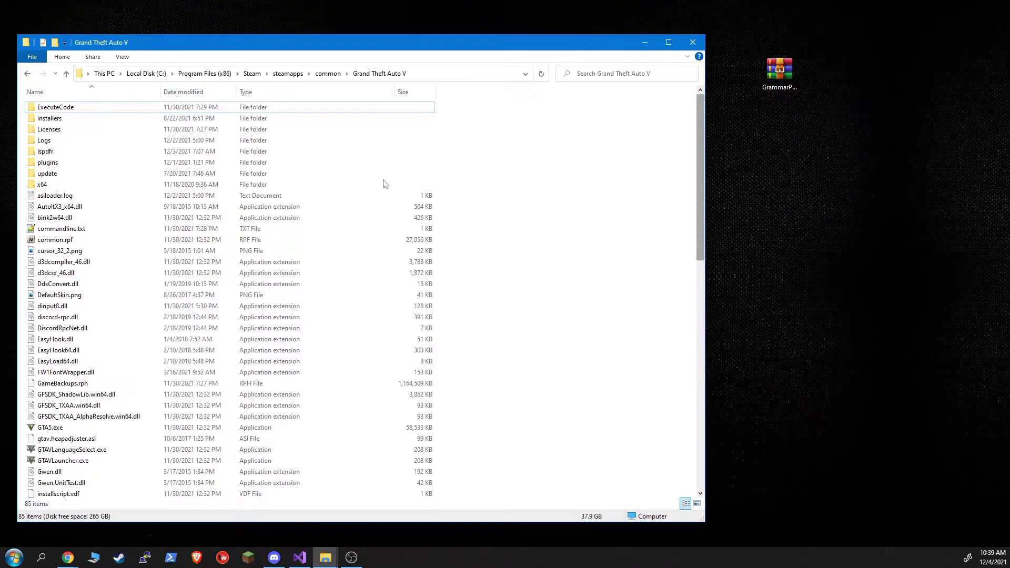
pyautogui.doubleClick(48, 163)
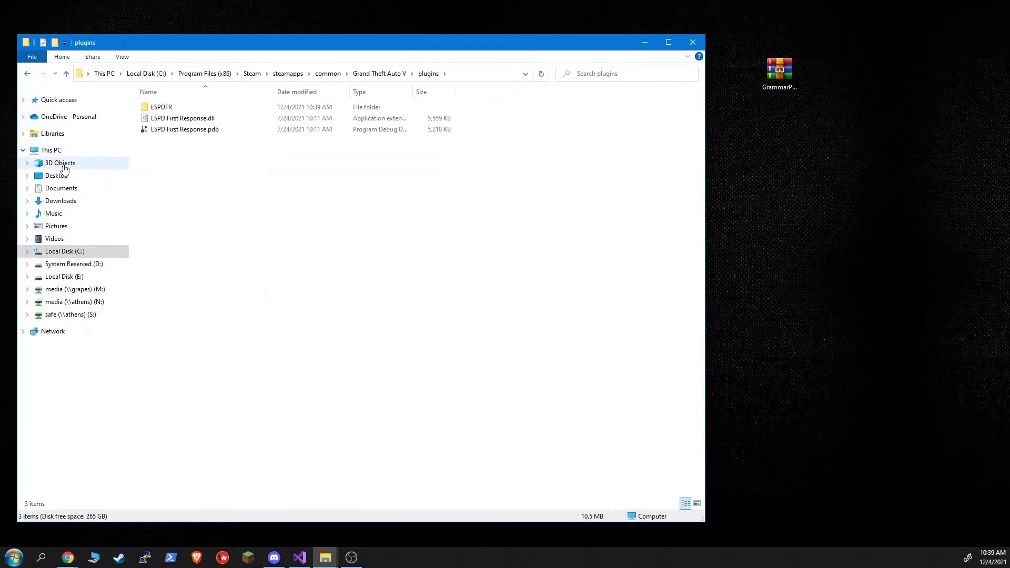
pyautogui.doubleClick(193, 107)
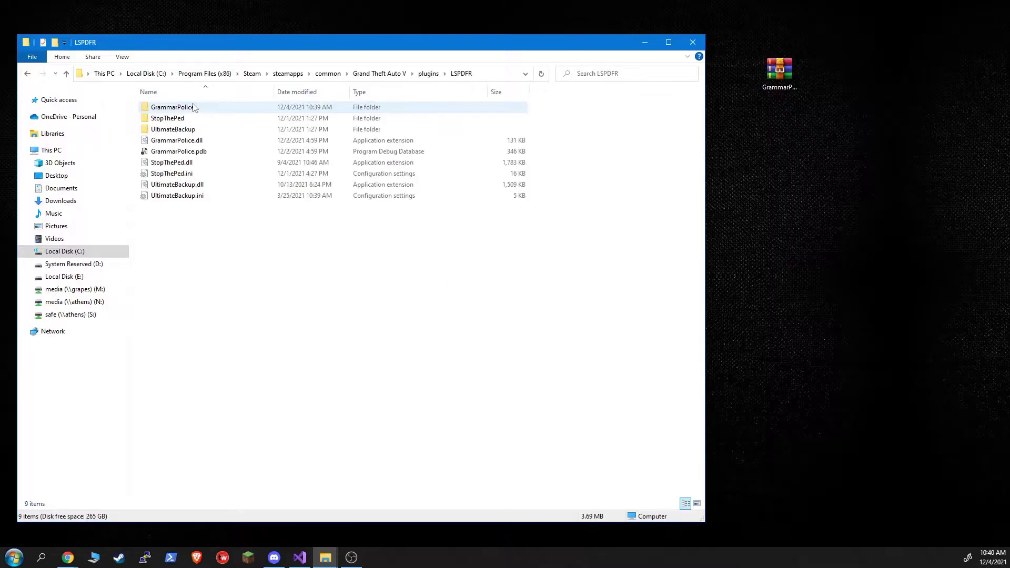
pyautogui.doubleClick(197, 108)
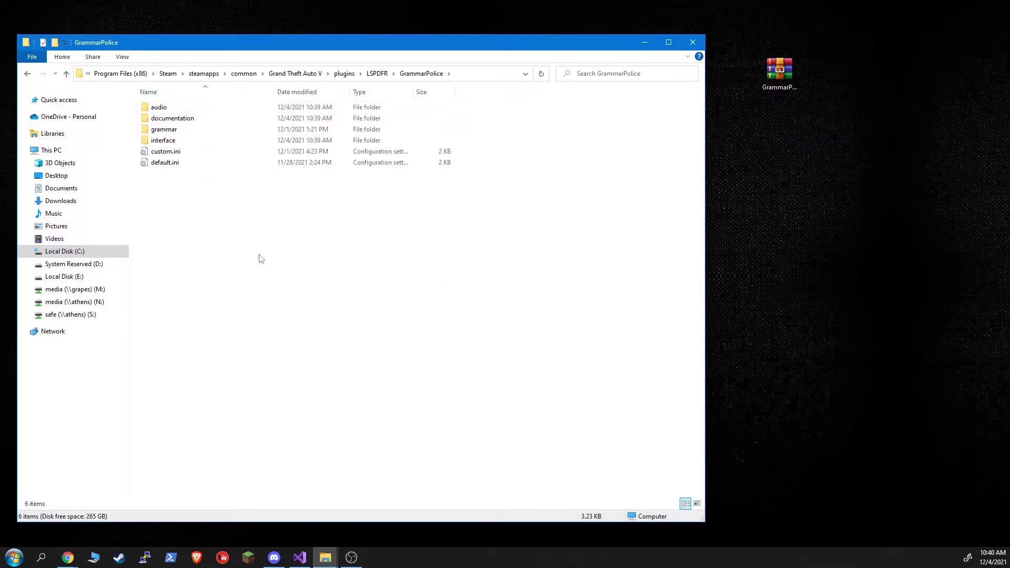
# Rename custom.ini in the GrammarPolice folder as custom.ini.old, accepting the extension change.
pyautogui.click(176, 152)
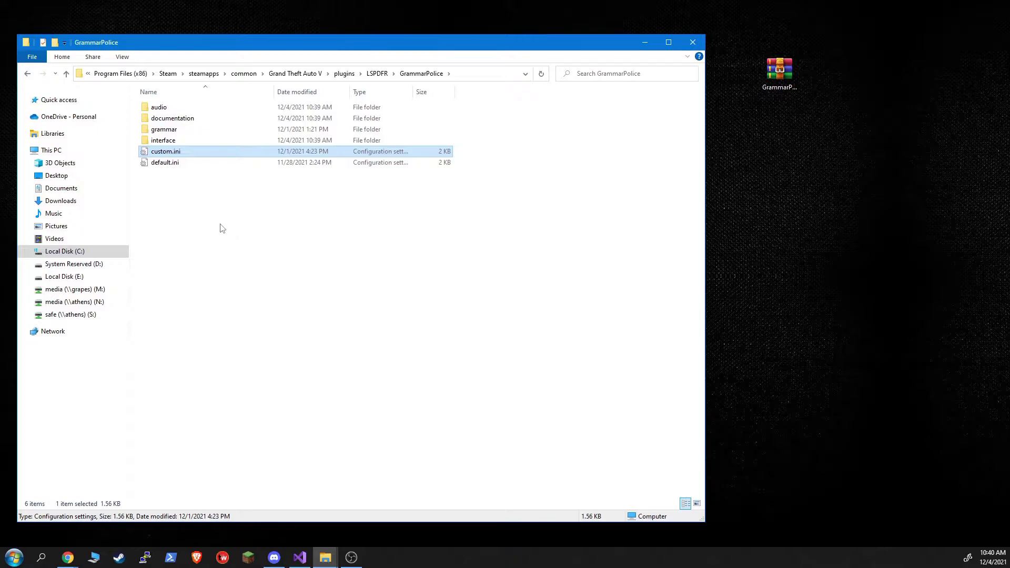
pyautogui.click(182, 155)
pyautogui.press('End')
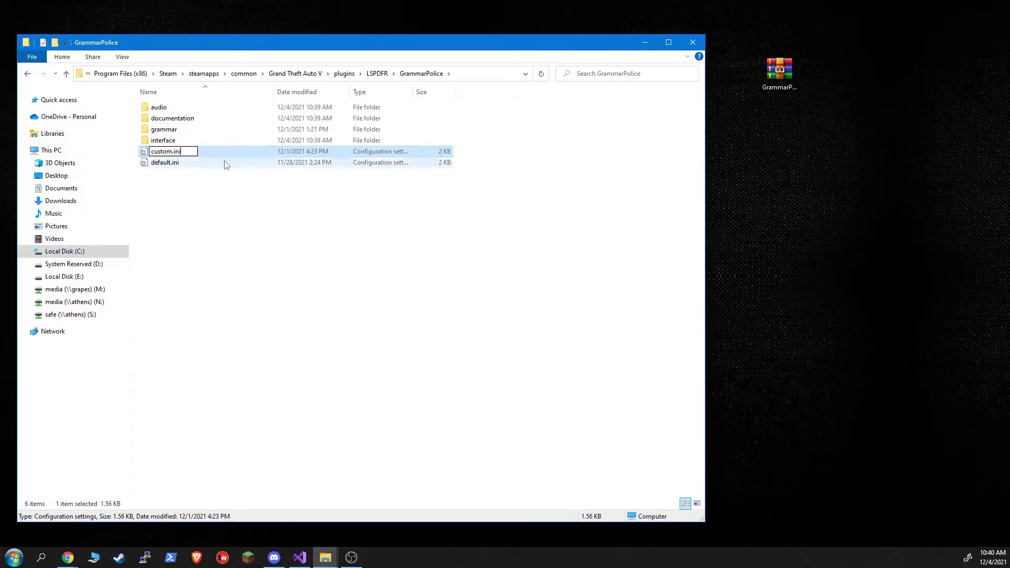
pyautogui.write('.old')
pyautogui.press('Return')
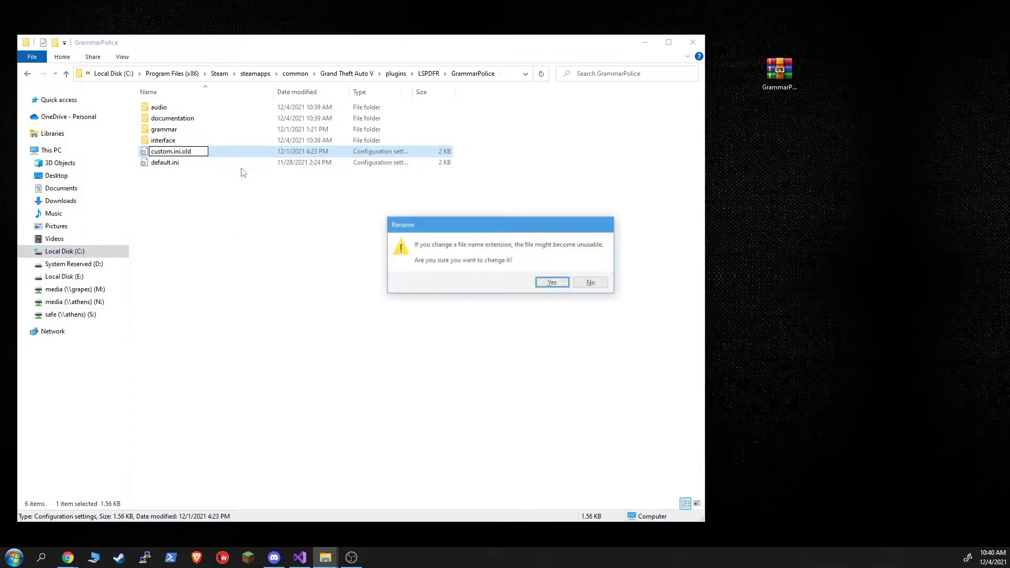
pyautogui.click(553, 286)
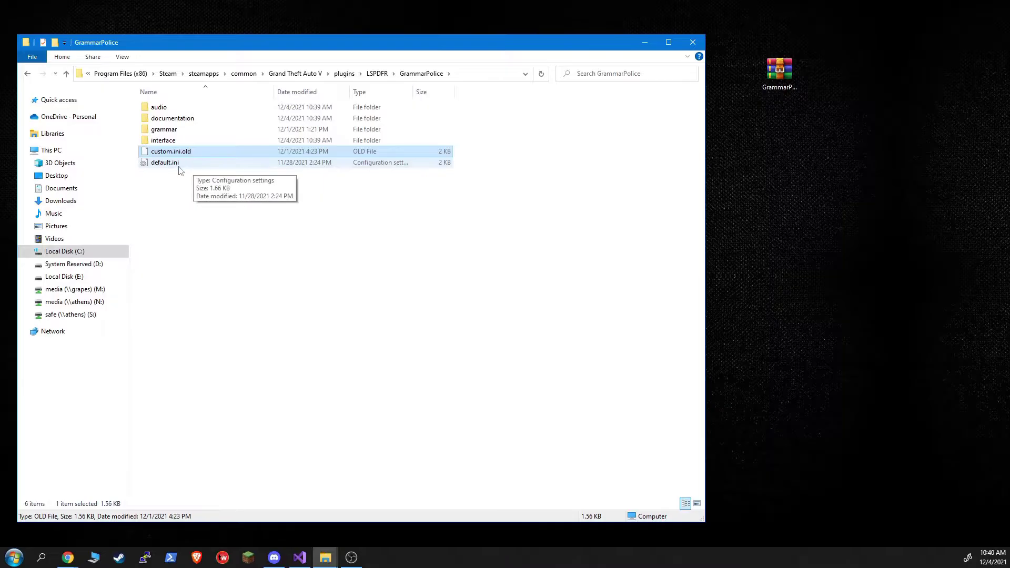
# Select default.ini and turn off the display of file name extensions.
pyautogui.click(193, 163)
pyautogui.press('Up')
pyautogui.press('Down')
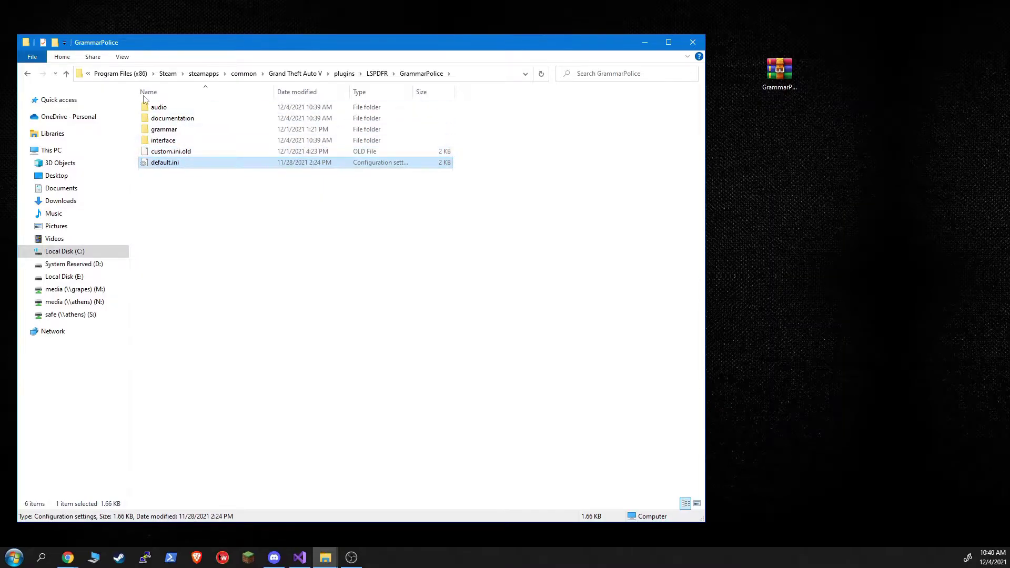
pyautogui.click(123, 58)
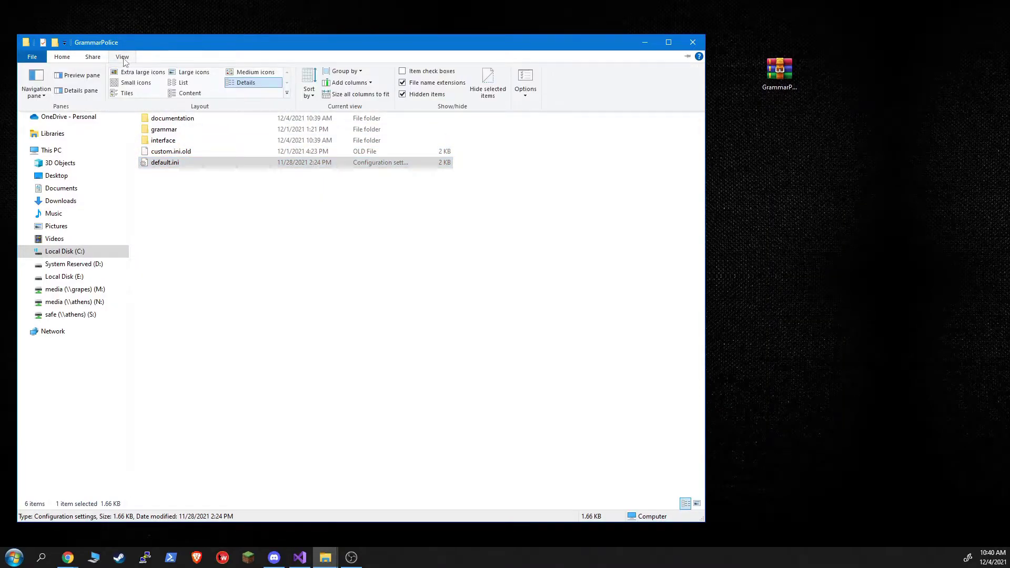
pyautogui.click(402, 83)
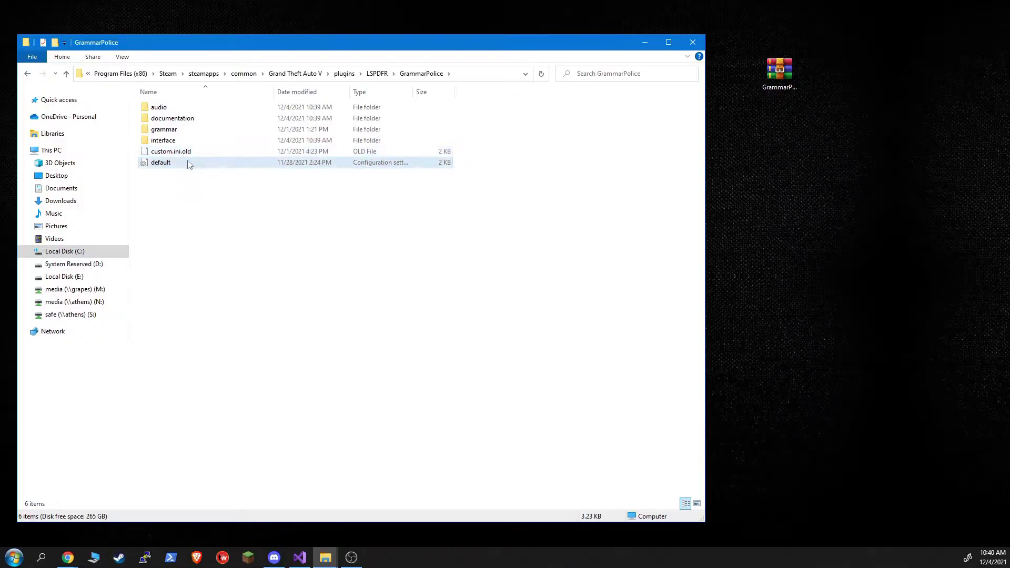
# Duplicate the default configuration file within the GrammarPolice folder and rename the copy as custom.
pyautogui.click(190, 151)
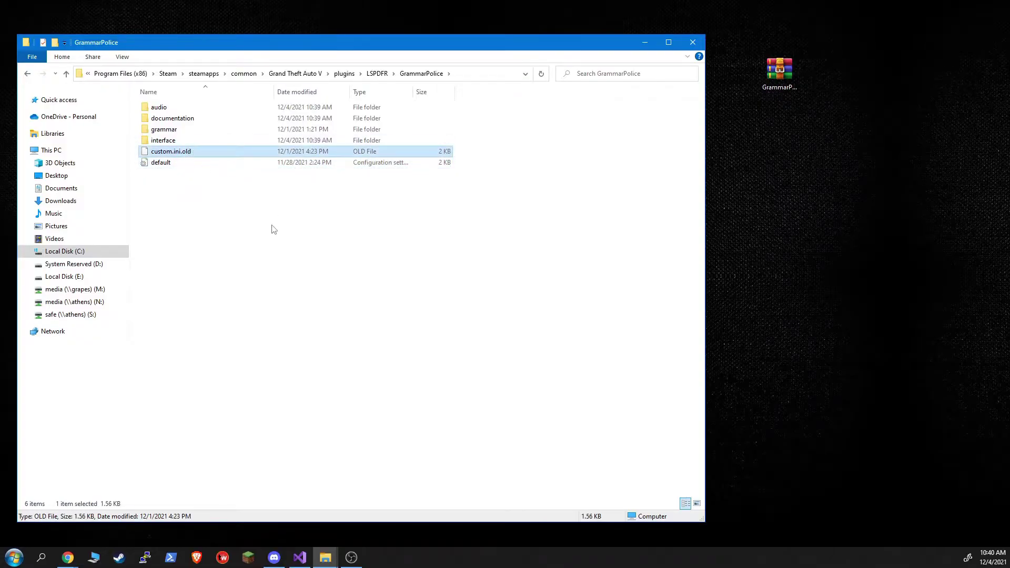
pyautogui.rightClick(179, 167)
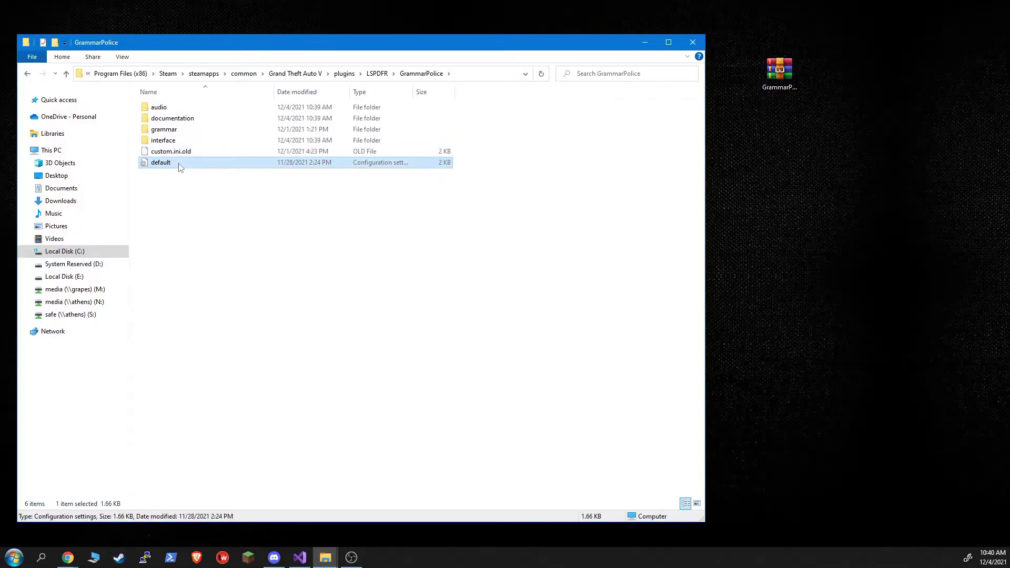
pyautogui.click(45, 367)
pyautogui.rightClick(272, 241)
pyautogui.click(240, 312)
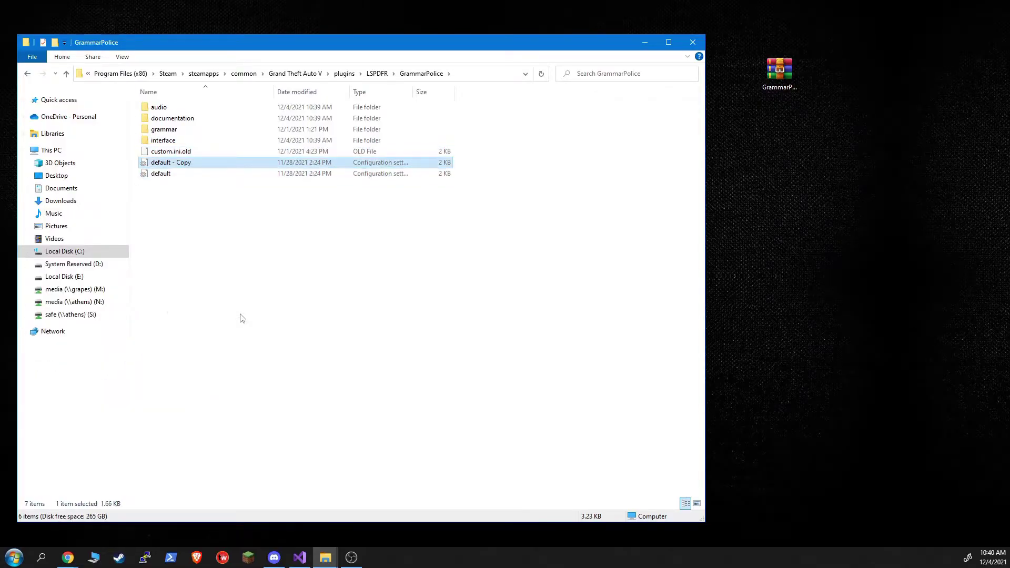
pyautogui.click(183, 163)
pyautogui.write('custom')
pyautogui.press('Return')
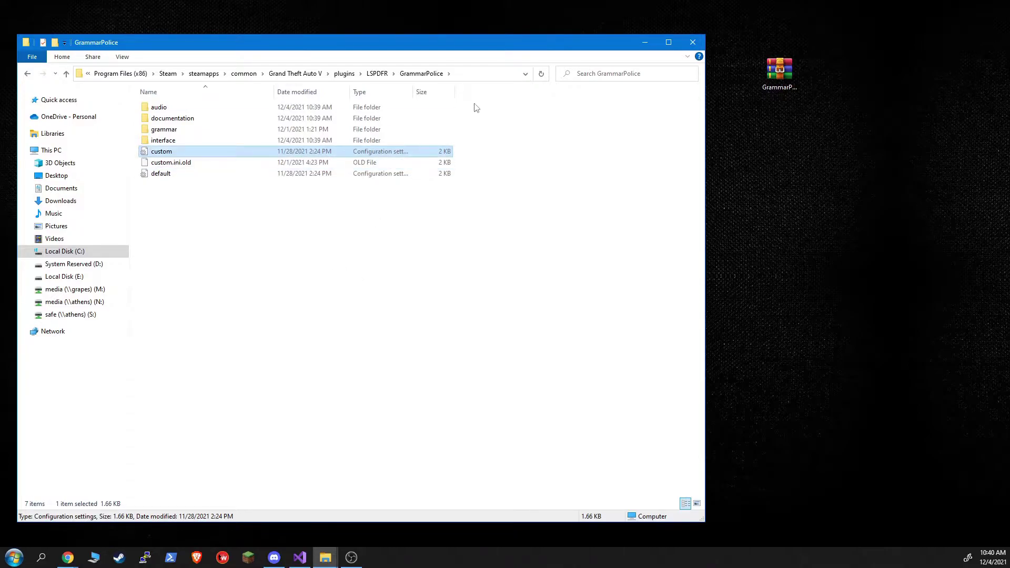
# Show file name extensions to check the custom file's full name, and hide the extensions again.
pyautogui.click(124, 57)
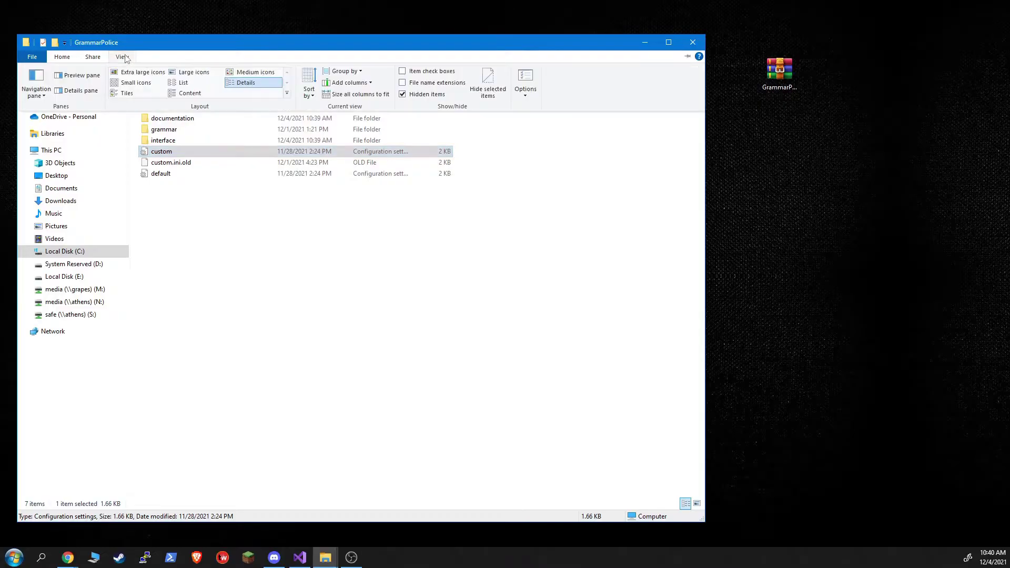
pyautogui.click(422, 87)
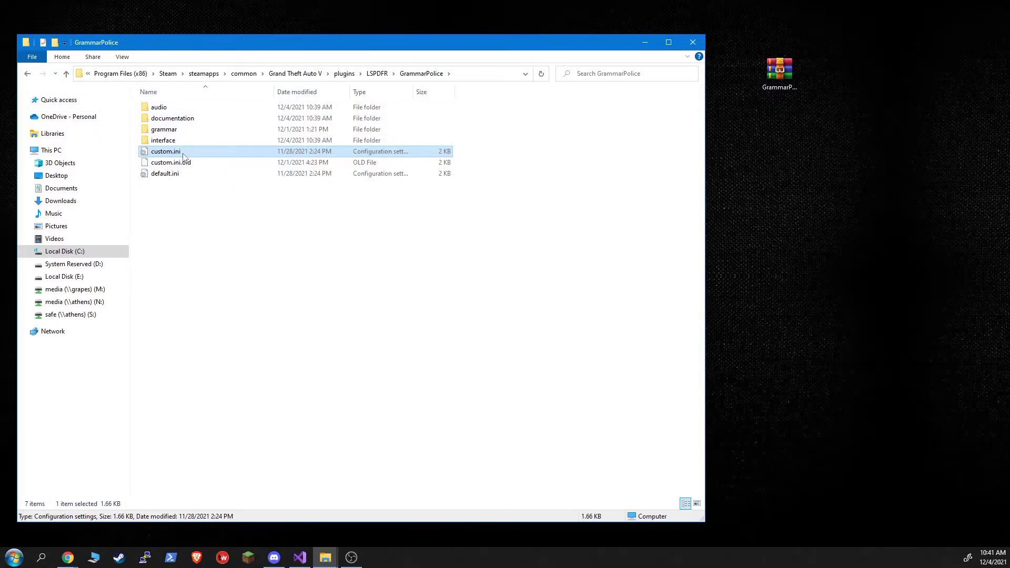
pyautogui.click(122, 56)
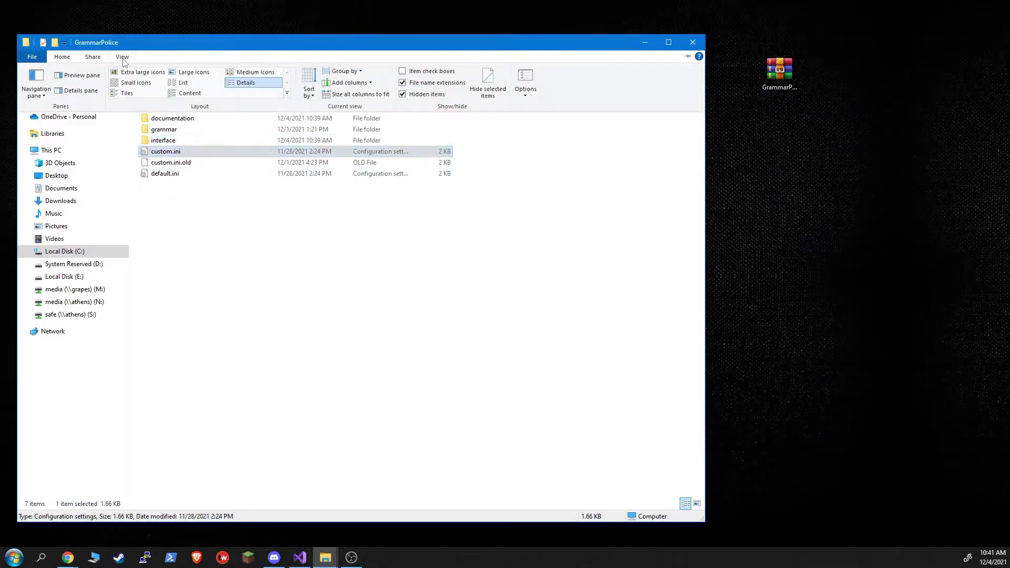
pyautogui.click(422, 87)
pyautogui.click(315, 283)
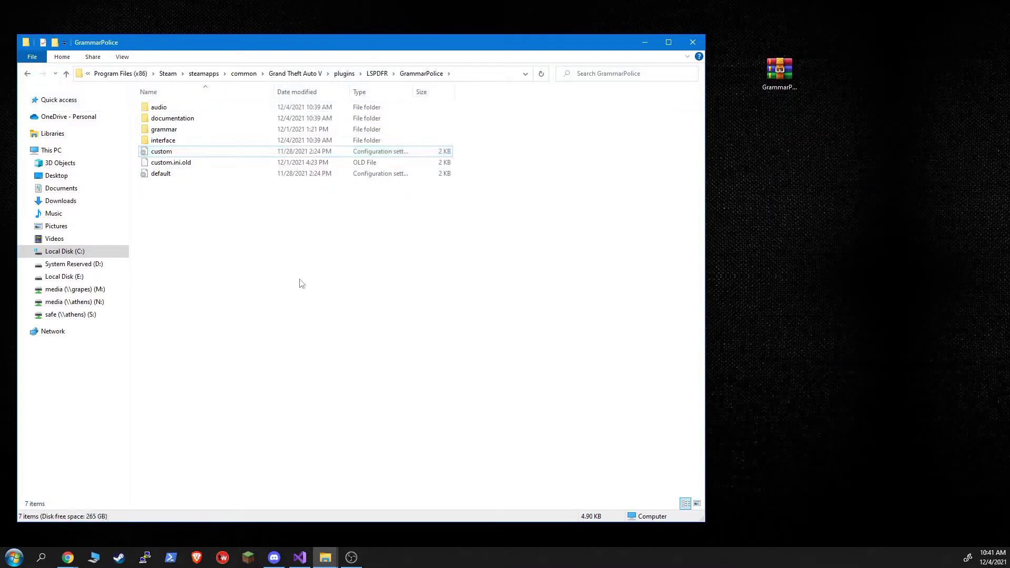
# Open the custom configuration file in Notepad, fit its window on screen, and delete the two comment lines at the start.
pyautogui.click(162, 151)
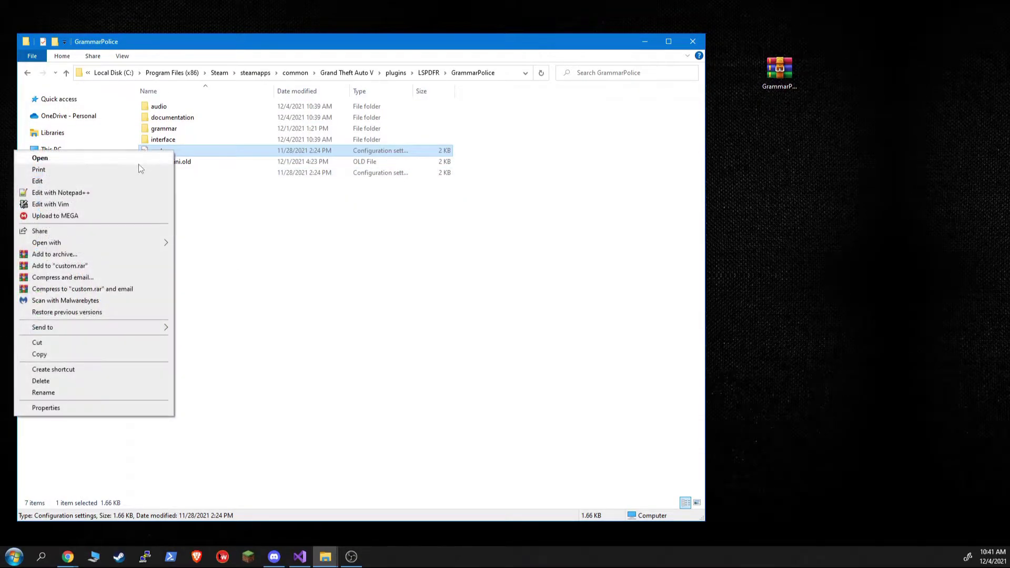
pyautogui.rightClick(176, 154)
pyautogui.click(32, 181)
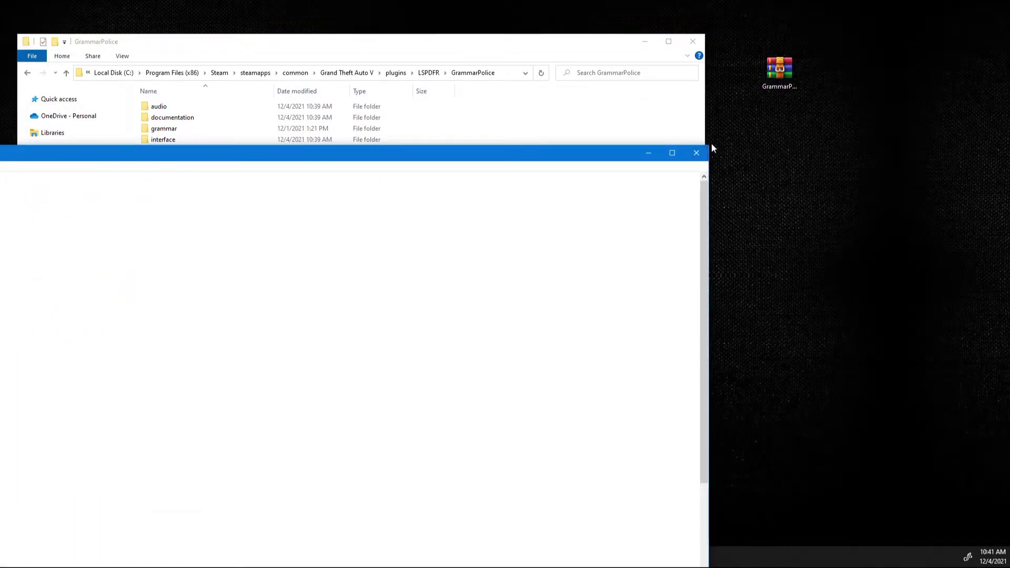
pyautogui.moveTo(708, 146); pyautogui.dragTo(316, 361)
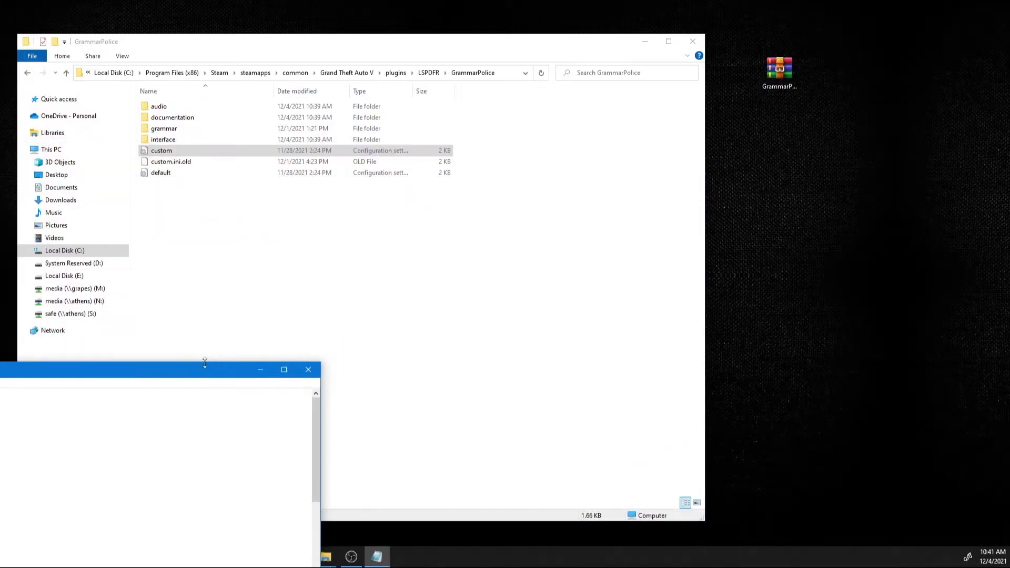
pyautogui.moveTo(203, 358); pyautogui.dragTo(992, 97)
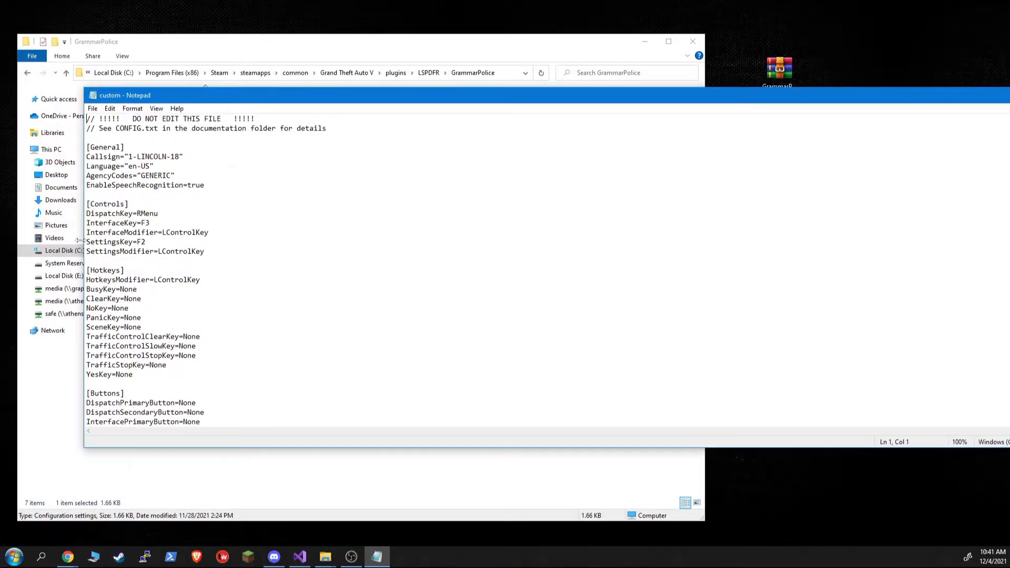
pyautogui.moveTo(79, 240); pyautogui.dragTo(109, 242)
pyautogui.moveTo(393, 136); pyautogui.dragTo(57, 108)
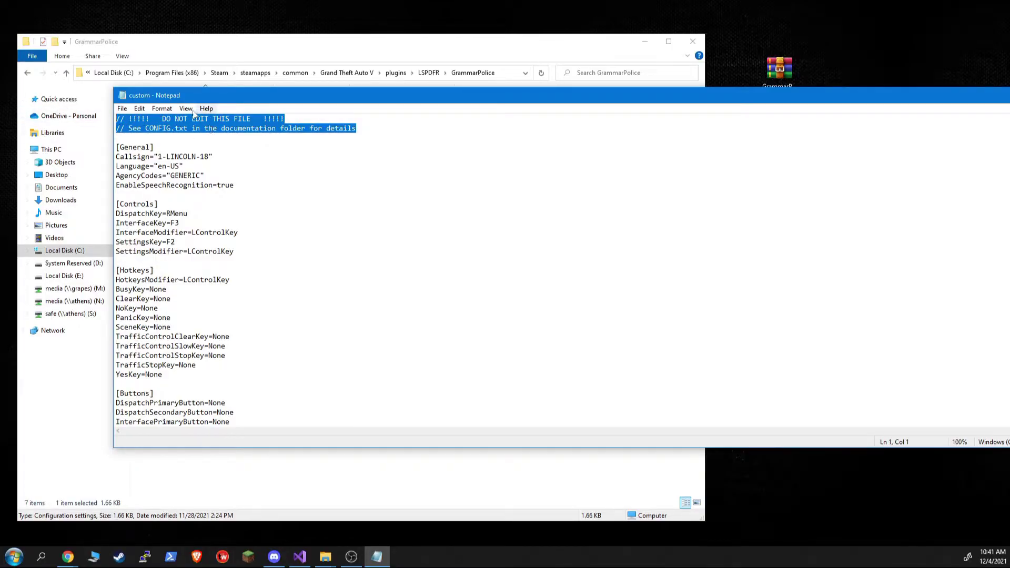
pyautogui.press('Delete')
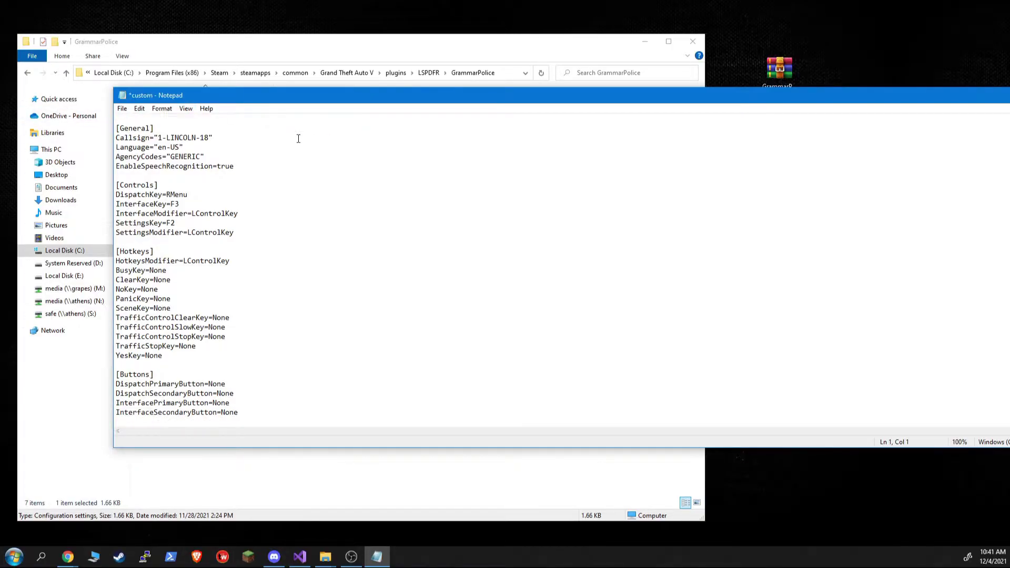
# Delete the blank line above the General section, and move and resize the Notepad window to fit fully on screen.
pyautogui.press('Delete')
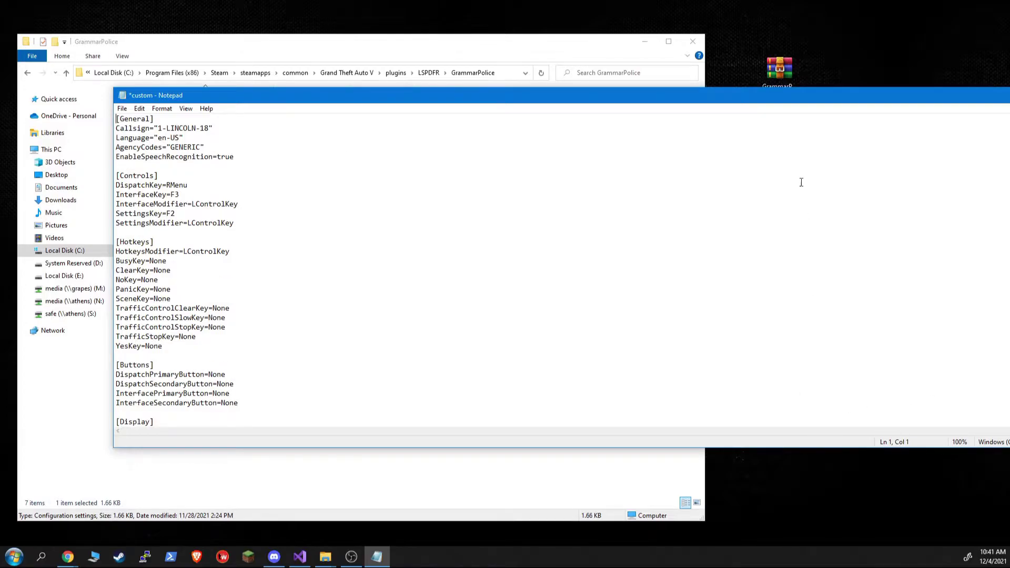
pyautogui.moveTo(803, 96); pyautogui.dragTo(657, 97)
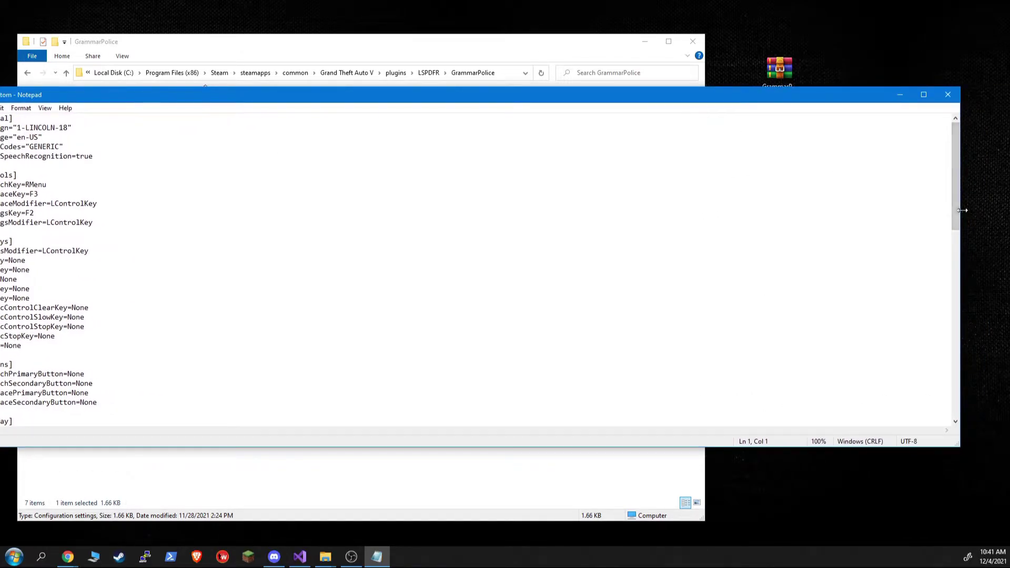
pyautogui.moveTo(962, 210); pyautogui.dragTo(848, 210)
pyautogui.moveTo(631, 95); pyautogui.dragTo(703, 60)
pyautogui.moveTo(590, 415); pyautogui.dragTo(616, 538)
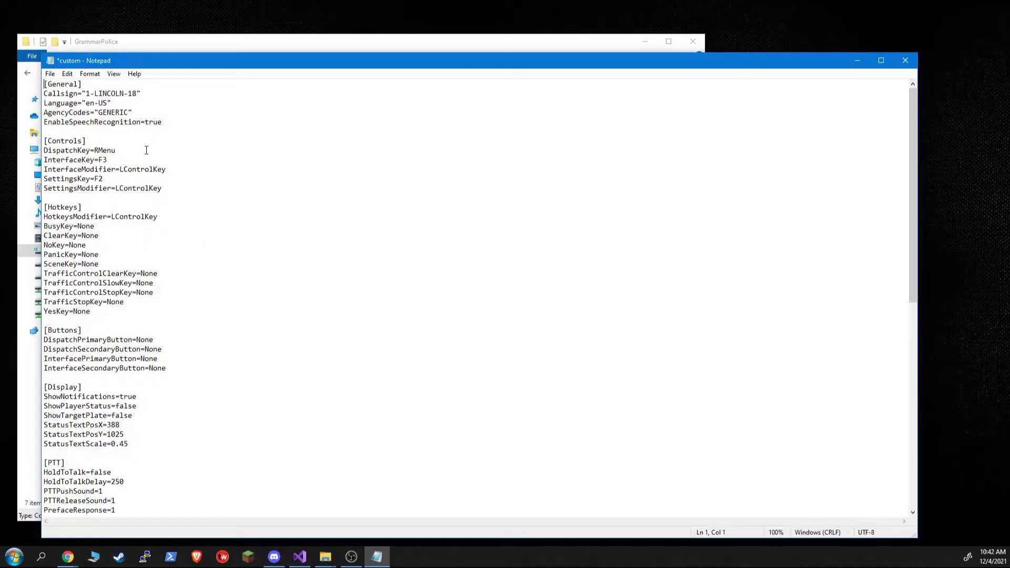
# Review the General section of the custom configuration file, especially the AgencyCodes setting.
pyautogui.moveTo(96, 85); pyautogui.dragTo(23, 85)
pyautogui.moveTo(157, 112); pyautogui.dragTo(36, 112)
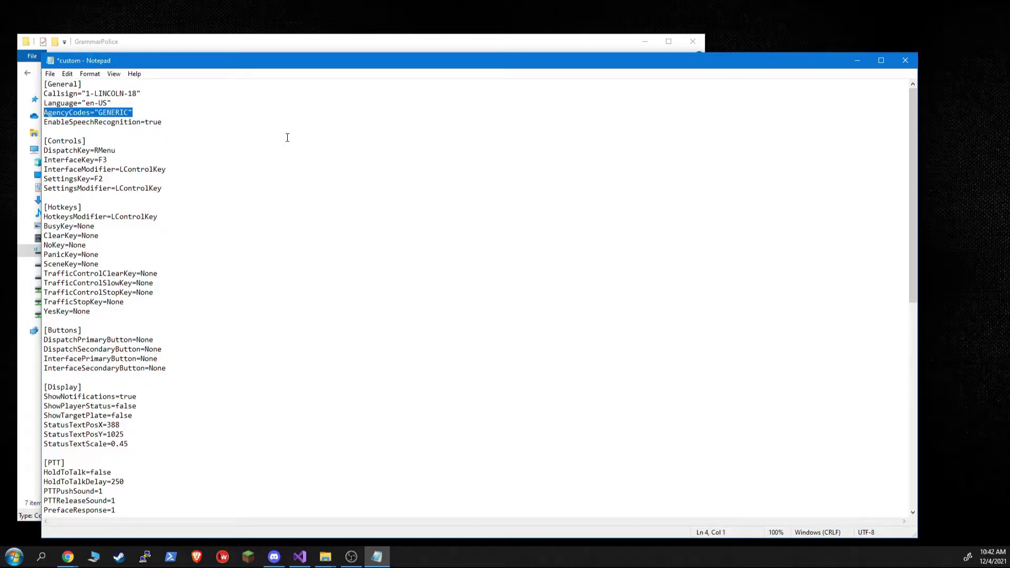
pyautogui.click(169, 115)
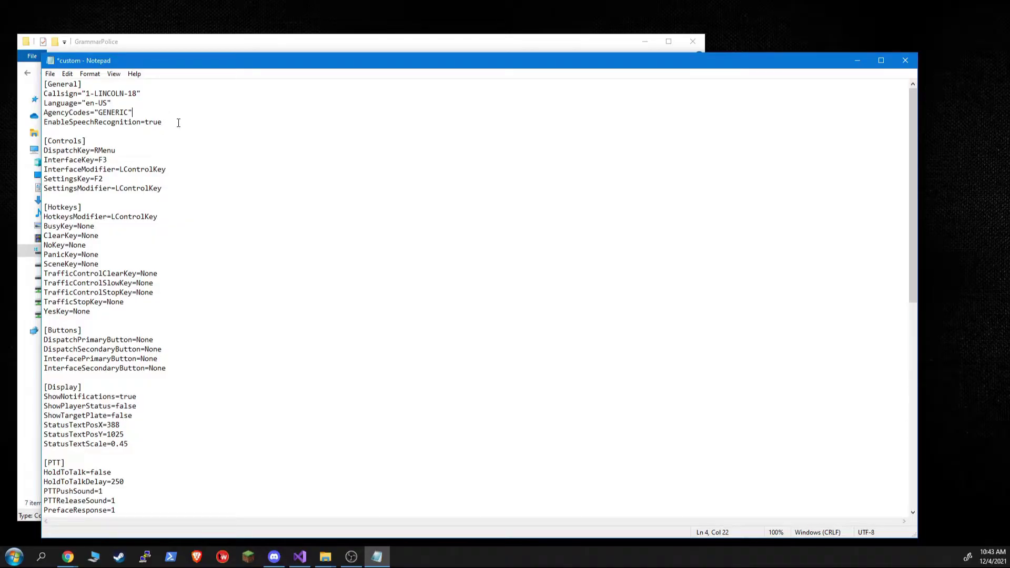
pyautogui.moveTo(152, 112); pyautogui.dragTo(31, 113)
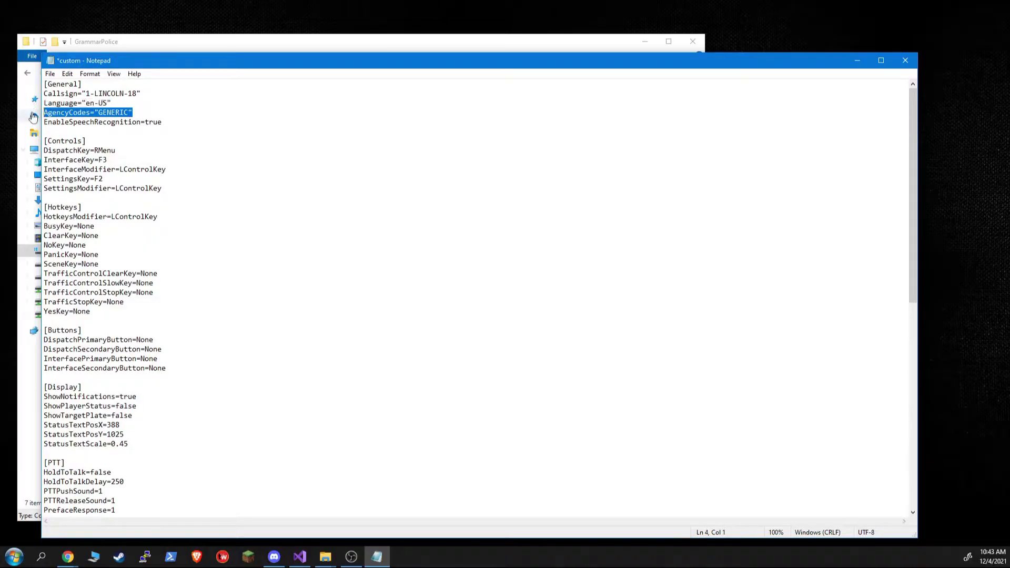
pyautogui.click(205, 122)
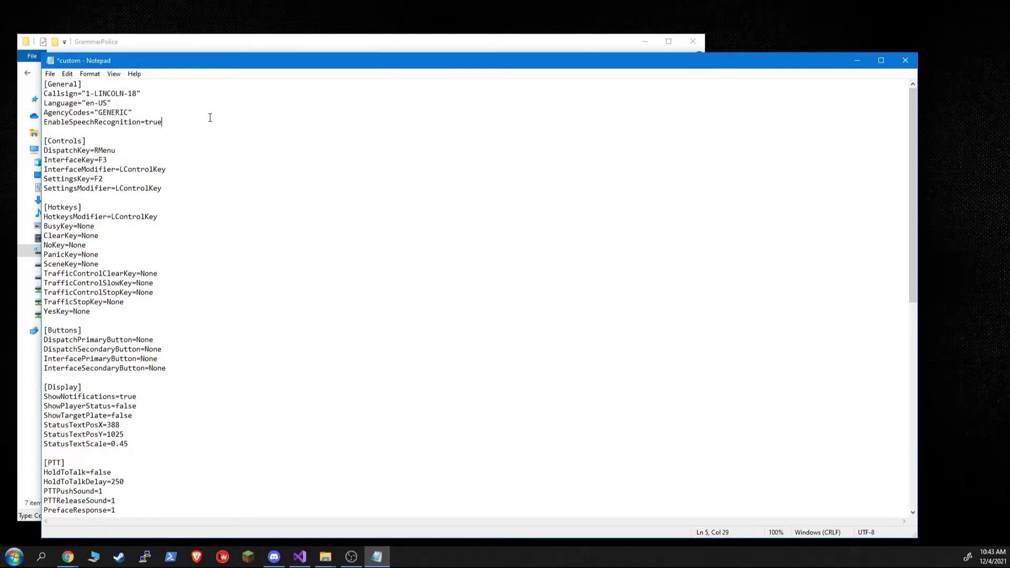
# Try IMMERSIVE as the AgencyCodes value, and change it back to GENERIC.
pyautogui.click(128, 112)
pyautogui.press('BackSpace')
pyautogui.press('BackSpace')
pyautogui.press('BackSpace')
pyautogui.press('BackSpace')
pyautogui.press('BackSpace')
pyautogui.press('BackSpace')
pyautogui.press('BackSpace')
pyautogui.write('IMMERSIVE')
pyautogui.press('BackSpace')
pyautogui.press('BackSpace')
pyautogui.press('BackSpace')
pyautogui.press('BackSpace')
pyautogui.press('BackSpace')
pyautogui.press('BackSpace')
pyautogui.press('BackSpace')
pyautogui.press('BackSpace')
pyautogui.press('BackSpace')
pyautogui.write('GENERIC')
pyautogui.press('Down')
pyautogui.press('Down')
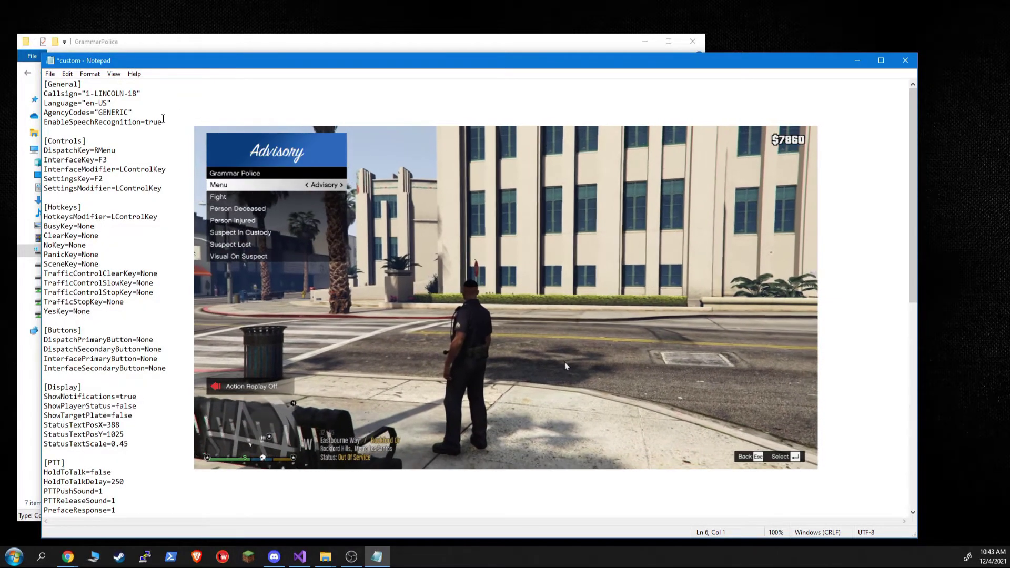
# Review the EnableSpeechRecognition setting and the dispatch, interface and settings key bindings in the Controls section.
pyautogui.click(165, 121)
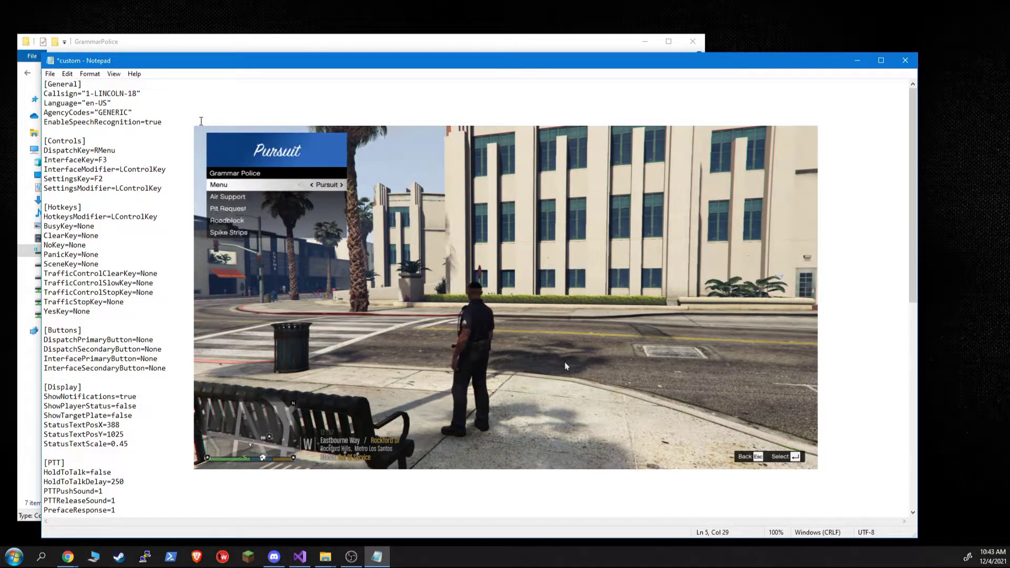
pyautogui.moveTo(201, 122); pyautogui.dragTo(70, 120)
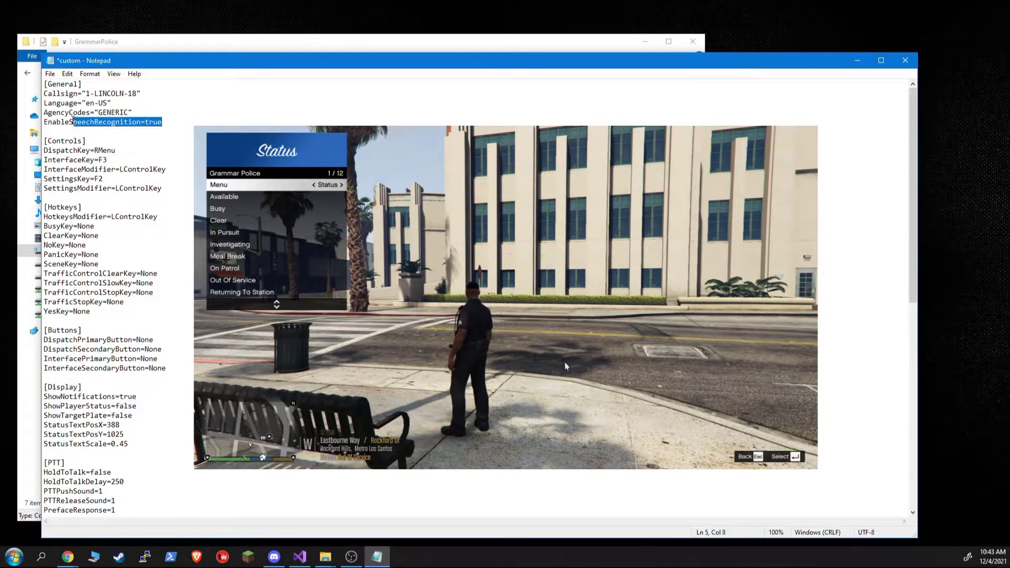
pyautogui.click(143, 132)
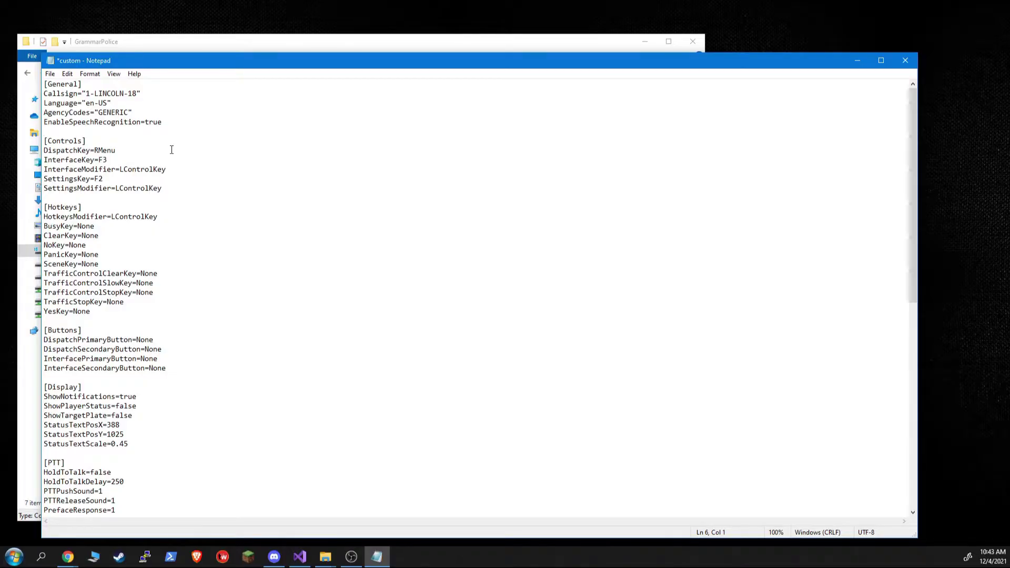
pyautogui.click(169, 122)
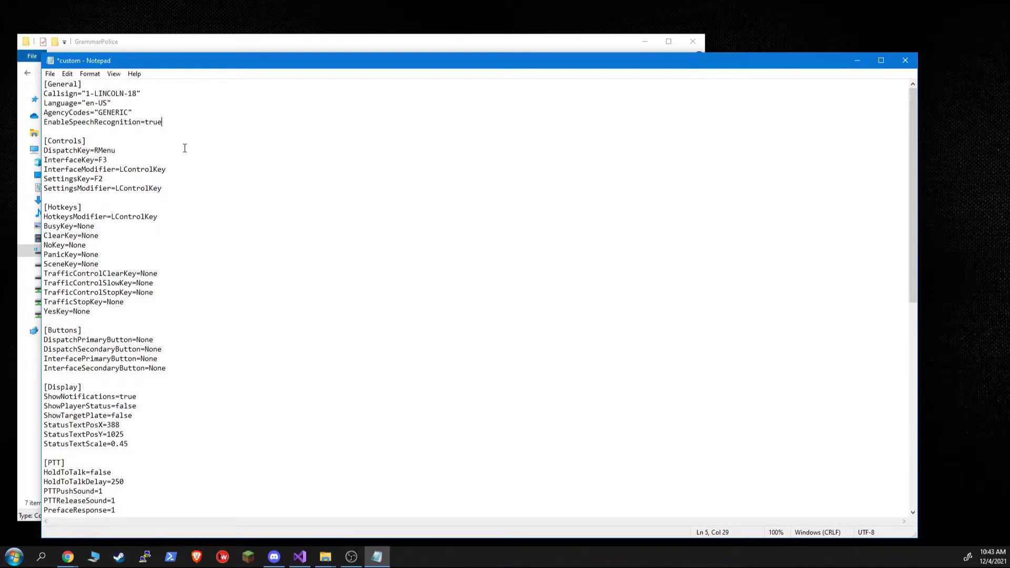
pyautogui.moveTo(182, 188); pyautogui.dragTo(27, 150)
pyautogui.click(215, 184)
pyautogui.moveTo(179, 167); pyautogui.dragTo(26, 161)
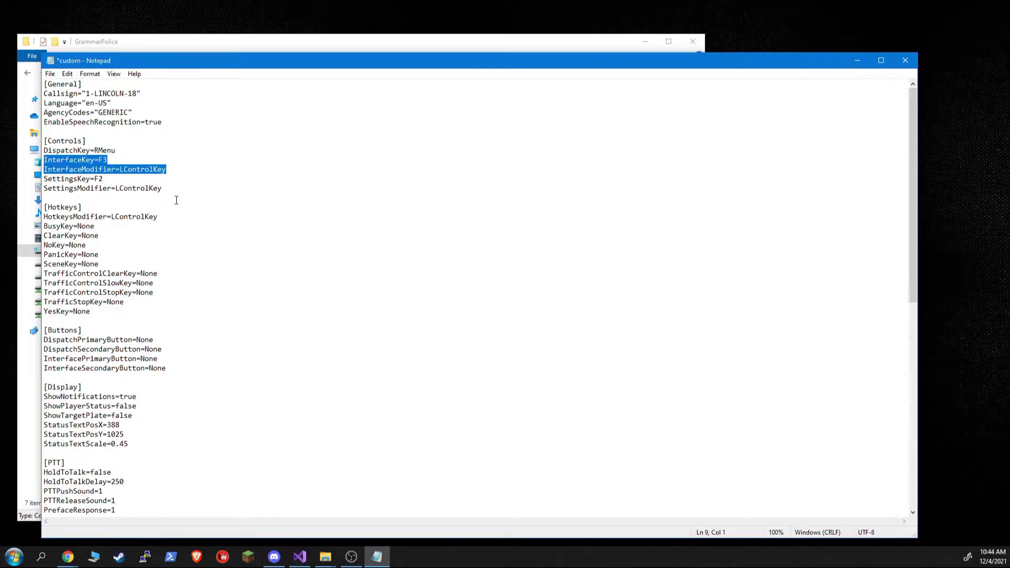
pyautogui.moveTo(175, 192); pyautogui.dragTo(33, 179)
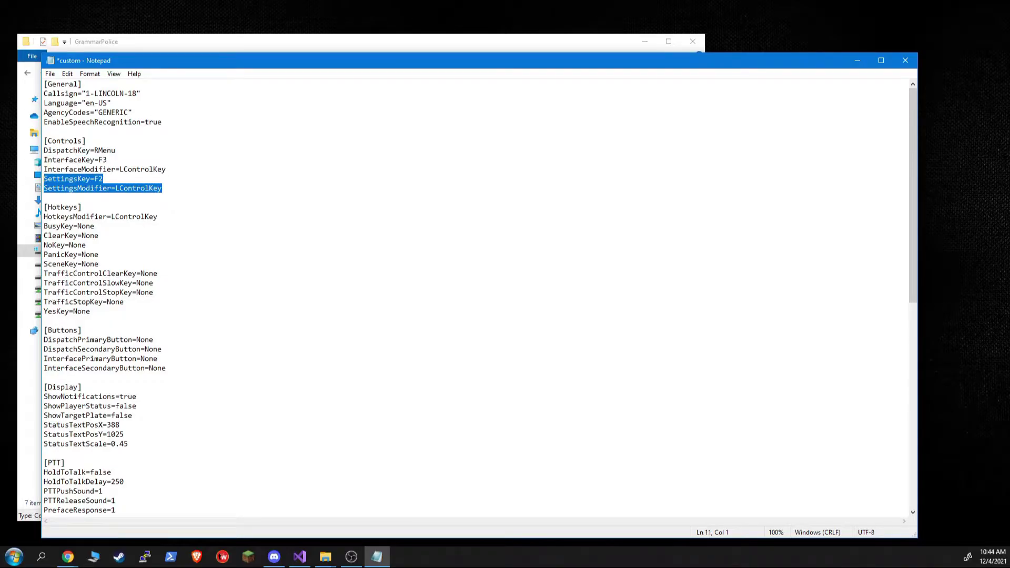
pyautogui.click(261, 224)
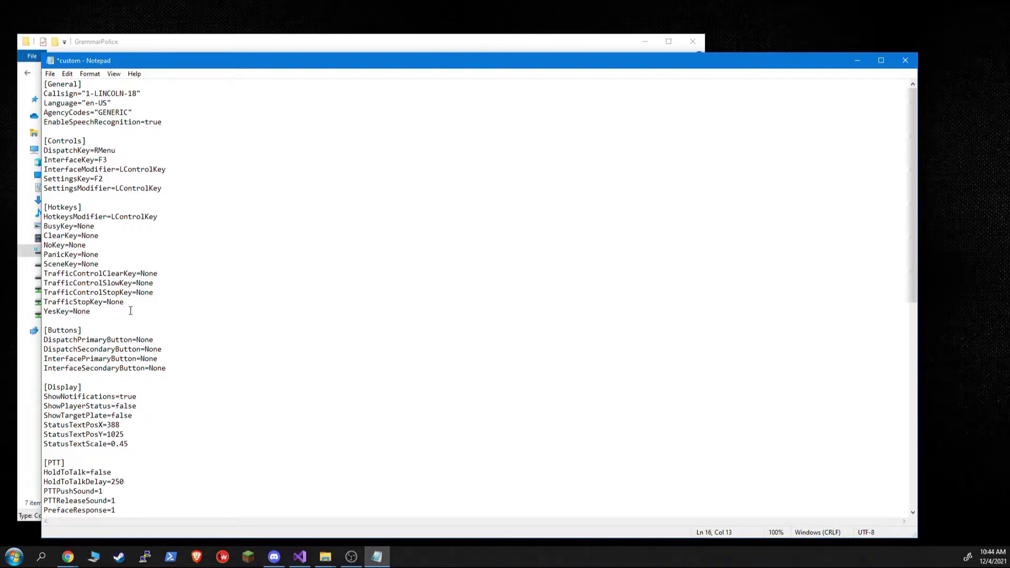
# Review the Hotkeys section, including the hotkeys modifier, the panic key and the three traffic control keys.
pyautogui.moveTo(130, 312); pyautogui.dragTo(28, 204)
pyautogui.click(244, 317)
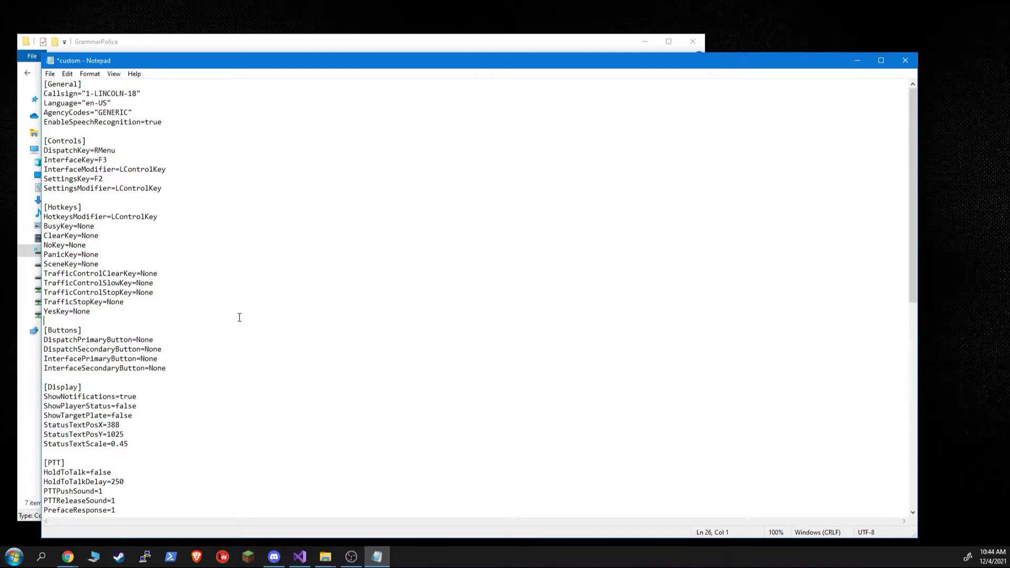
pyautogui.moveTo(116, 311); pyautogui.dragTo(31, 206)
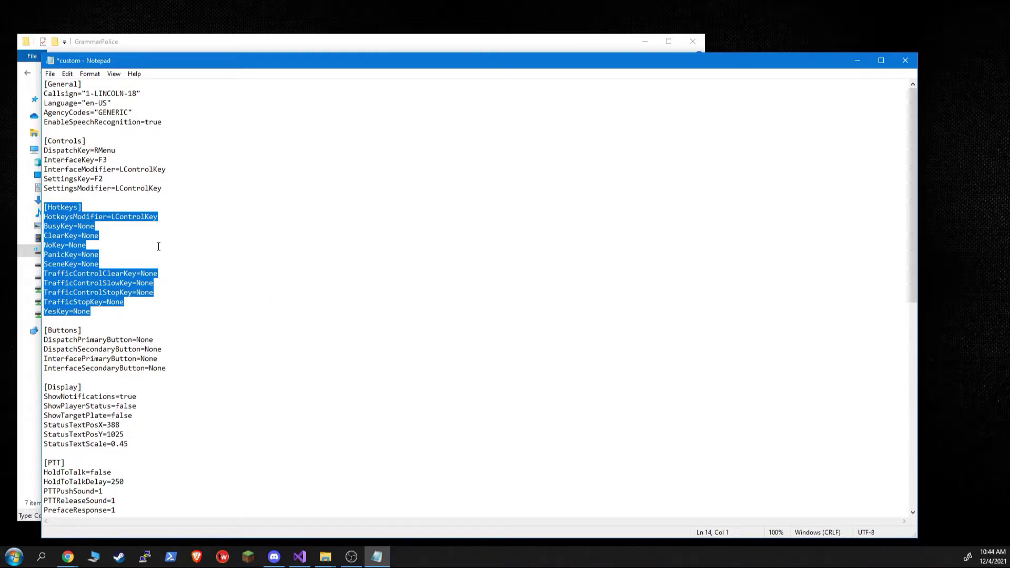
pyautogui.moveTo(119, 311); pyautogui.dragTo(38, 222)
pyautogui.click(289, 294)
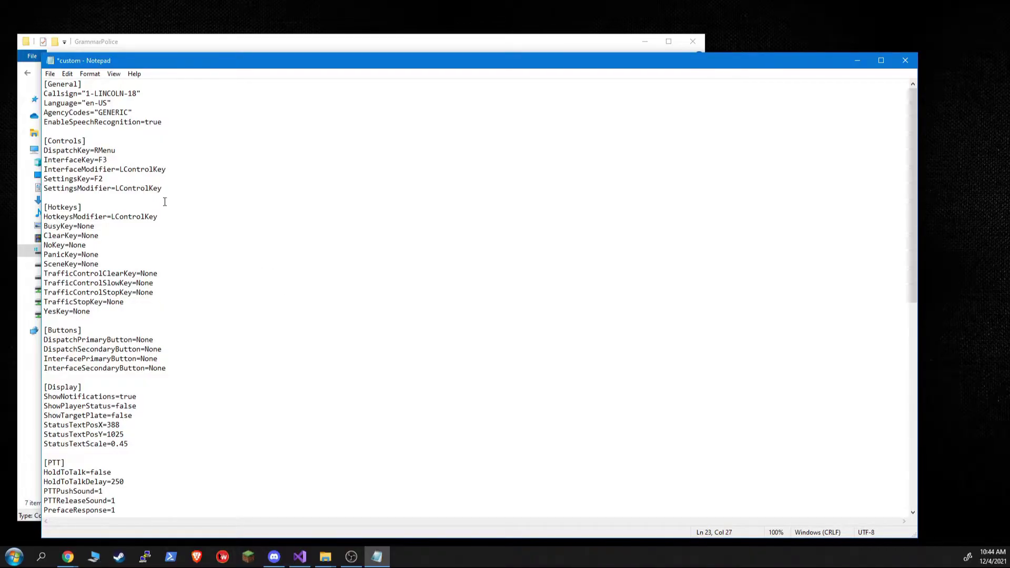
pyautogui.moveTo(158, 217); pyautogui.dragTo(37, 217)
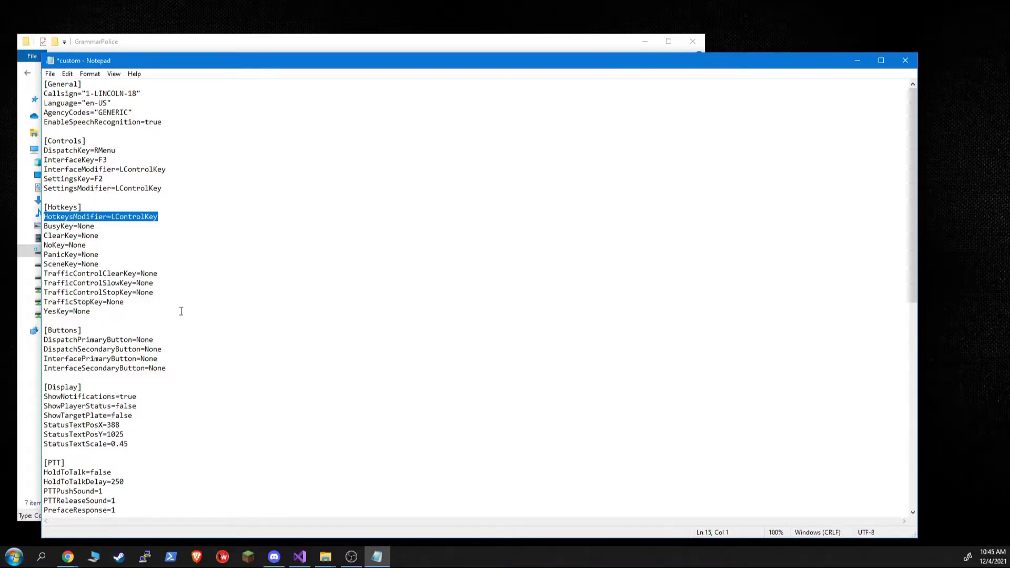
pyautogui.click(107, 226)
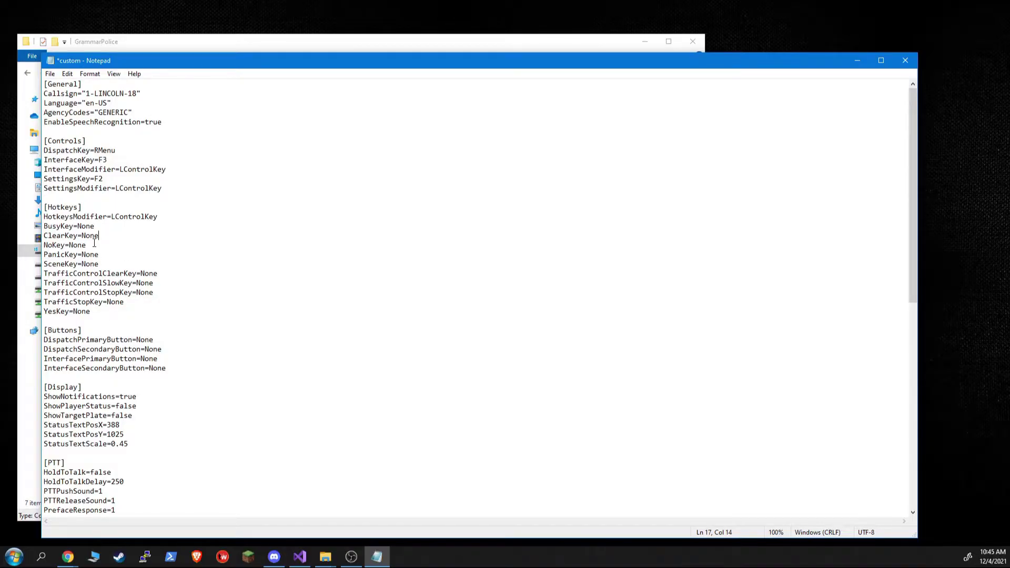
pyautogui.moveTo(109, 255); pyautogui.dragTo(37, 254)
pyautogui.moveTo(182, 294); pyautogui.dragTo(18, 274)
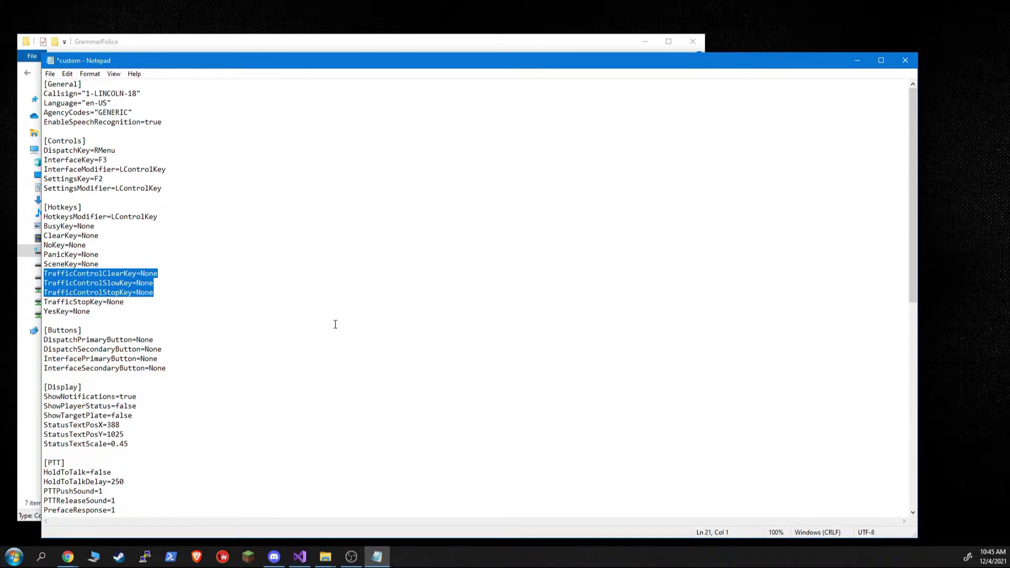
# Review the primary and secondary dispatch and interface entries in the Buttons section.
pyautogui.scroll(-6, 307, 372)
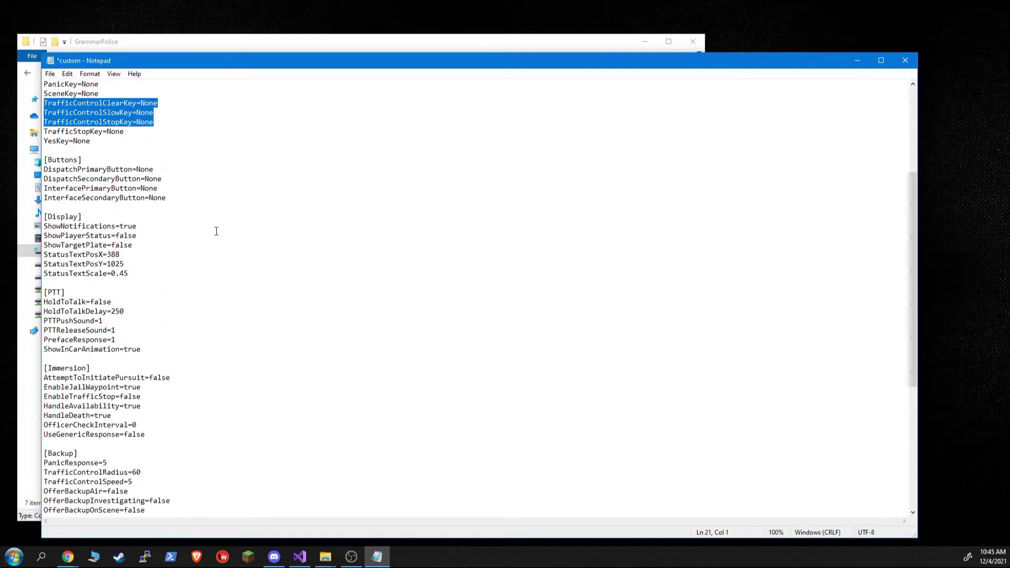
pyautogui.moveTo(182, 202); pyautogui.dragTo(43, 160)
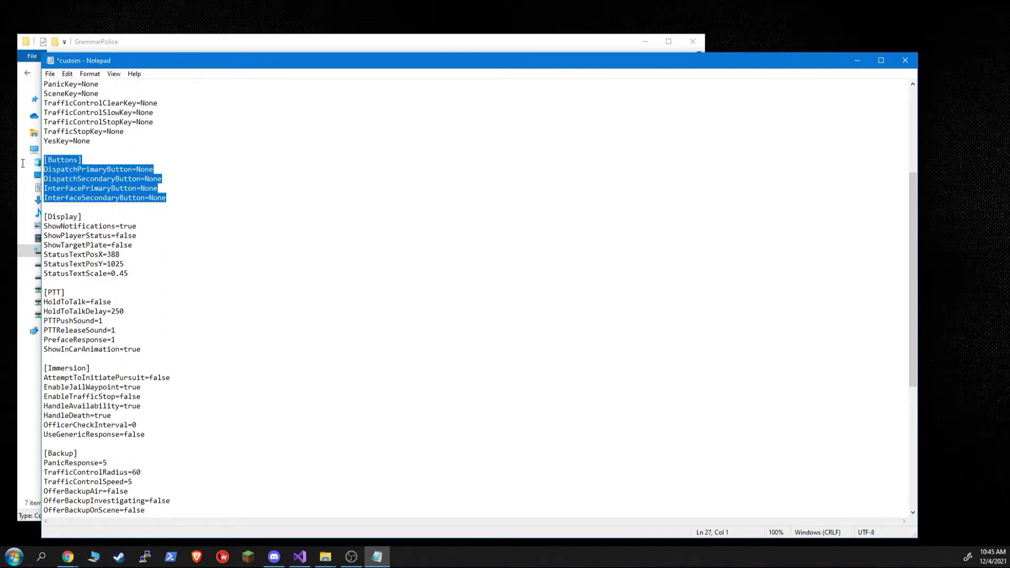
pyautogui.click(241, 252)
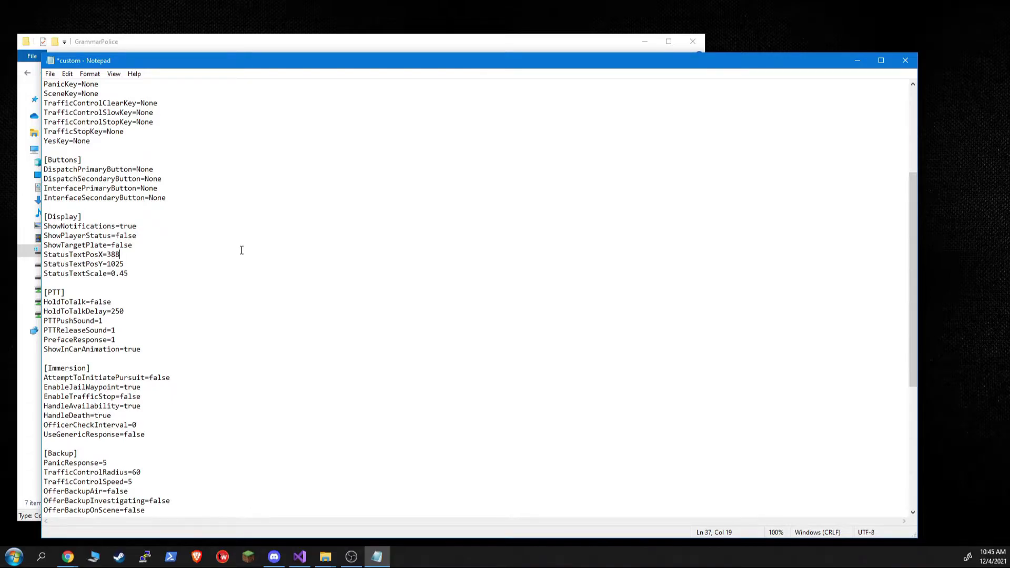
pyautogui.scroll(4, 211, 273)
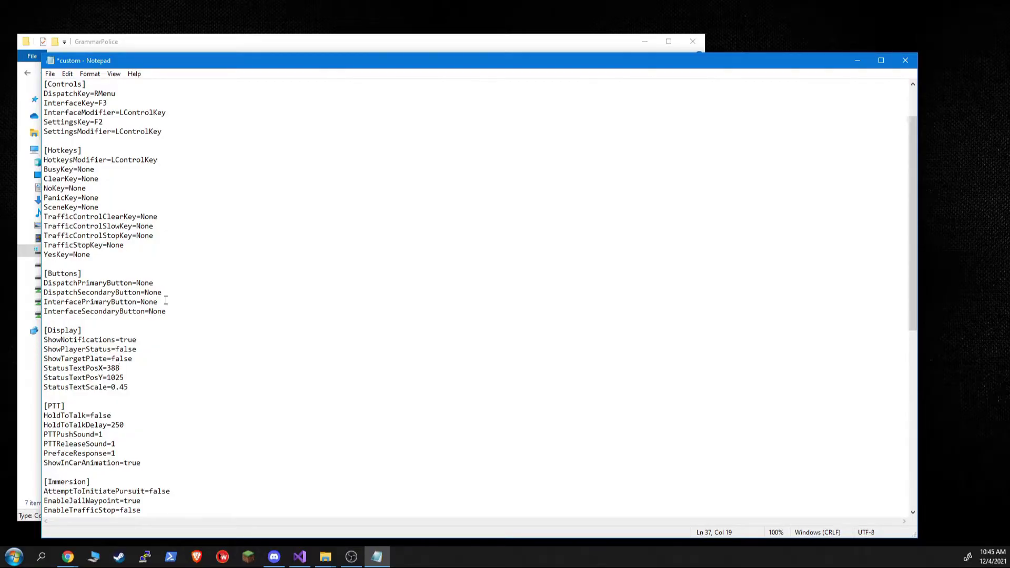
pyautogui.scroll(-6, 165, 294)
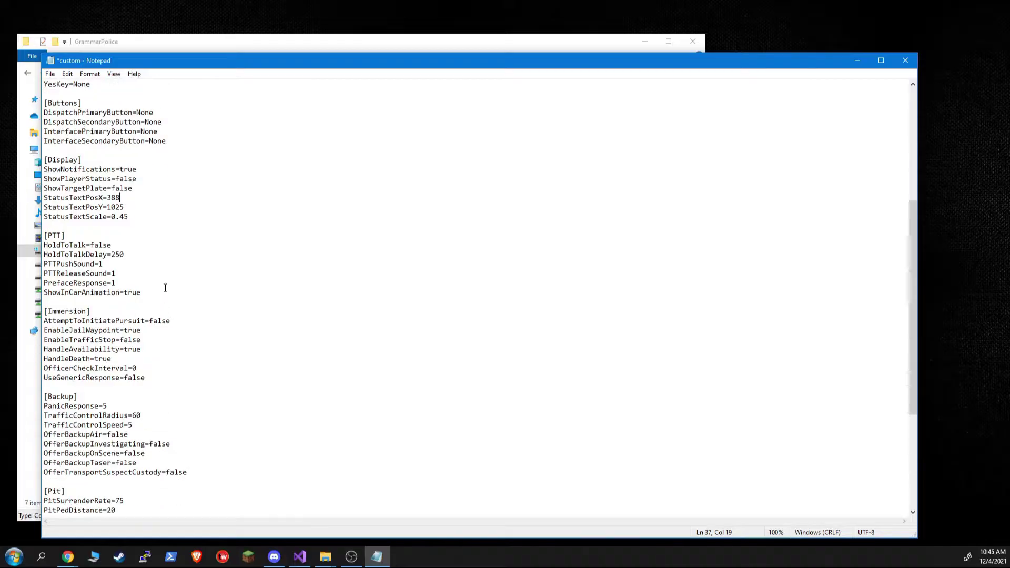
# Review the Display section's notification, player status and target plate options and its status text position and scale.
pyautogui.moveTo(151, 218); pyautogui.dragTo(36, 159)
pyautogui.click(214, 216)
pyautogui.moveTo(142, 170); pyautogui.dragTo(29, 169)
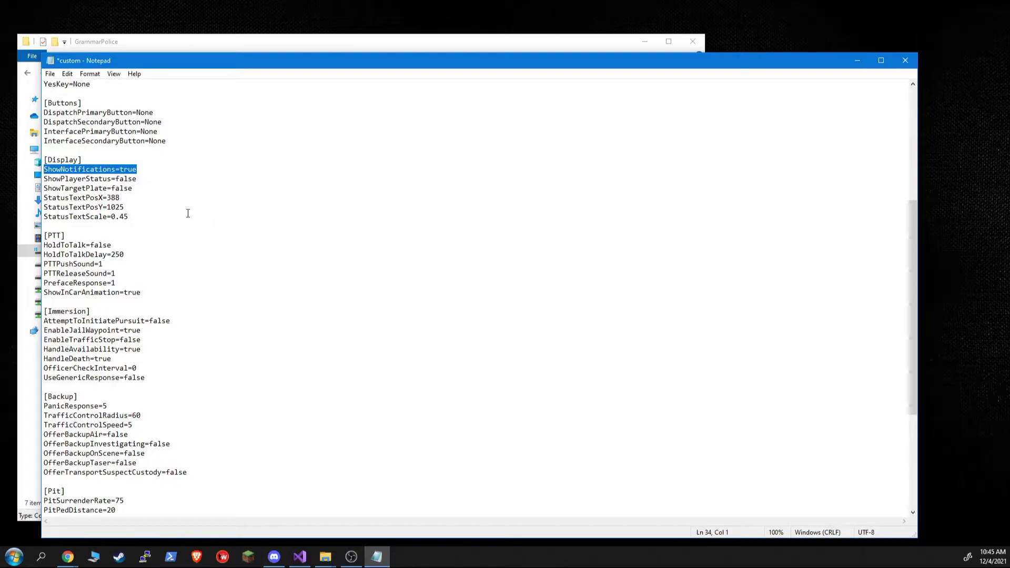
pyautogui.moveTo(155, 189); pyautogui.dragTo(33, 188)
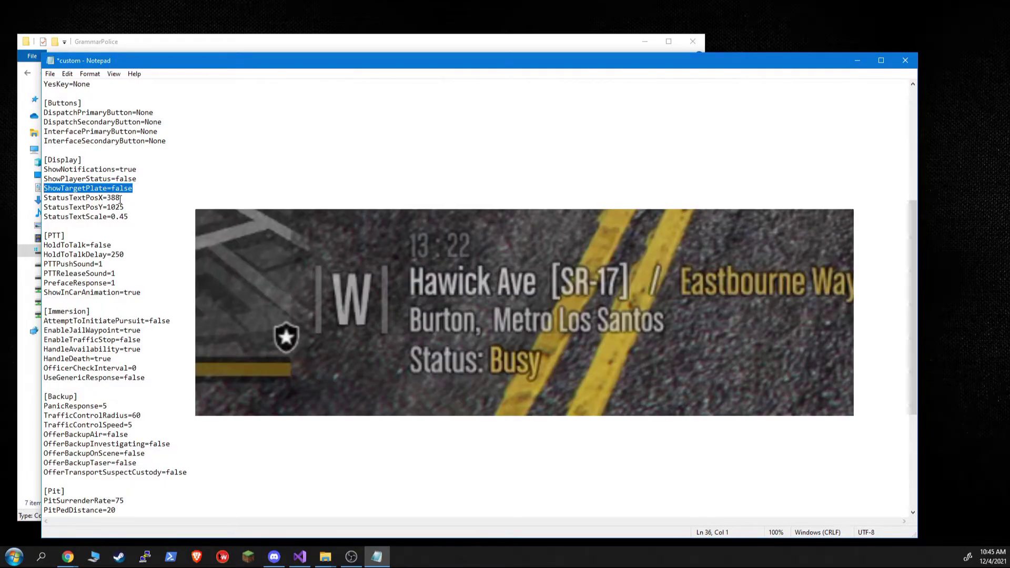
pyautogui.moveTo(152, 179); pyautogui.dragTo(36, 179)
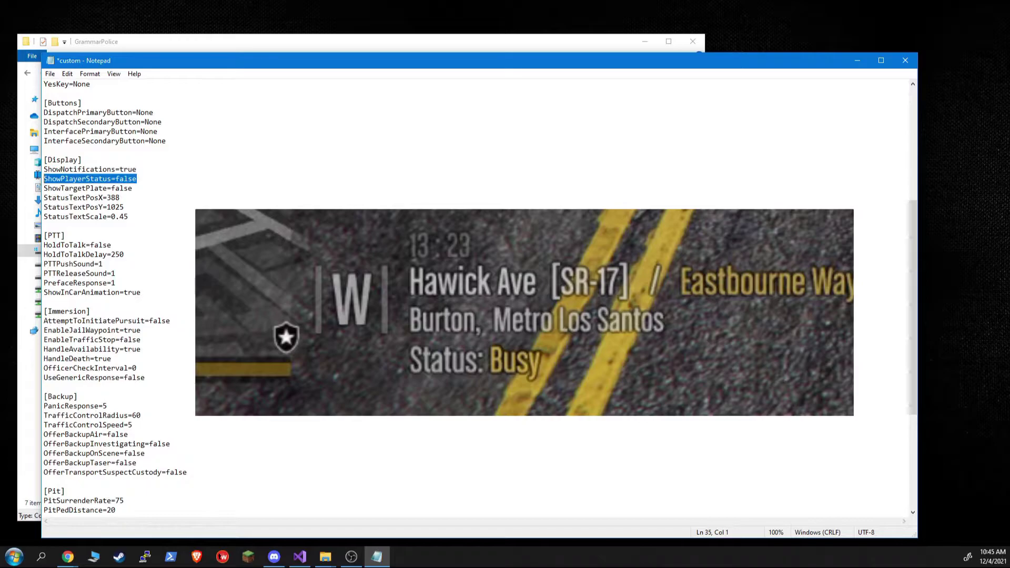
pyautogui.click(145, 179)
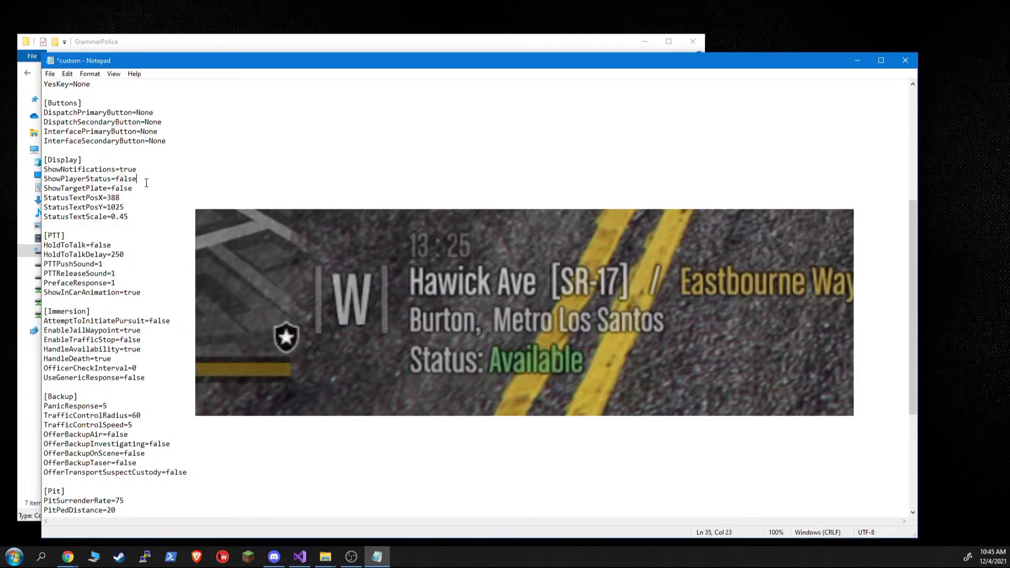
pyautogui.moveTo(145, 188); pyautogui.dragTo(42, 188)
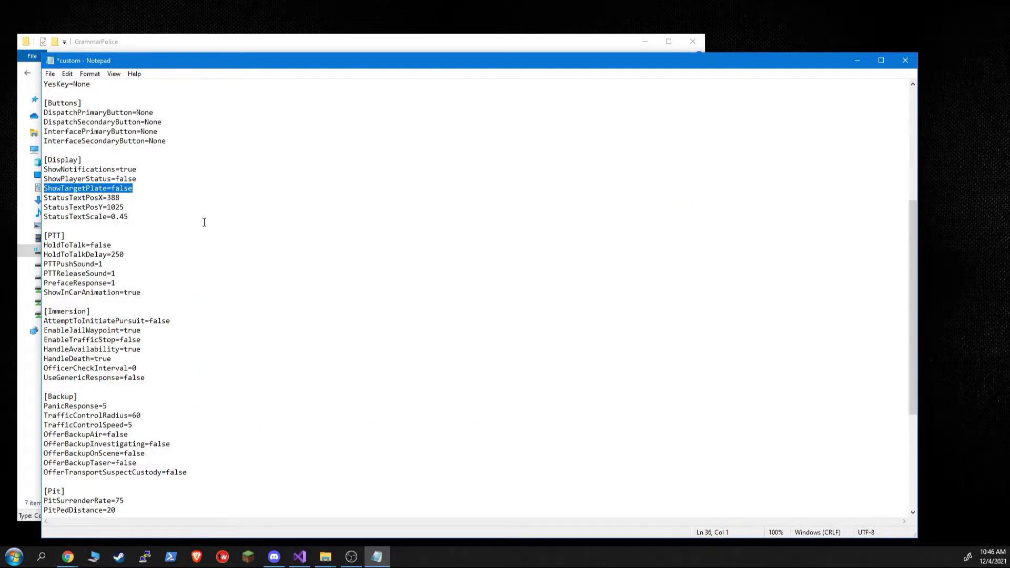
pyautogui.moveTo(149, 216); pyautogui.dragTo(43, 199)
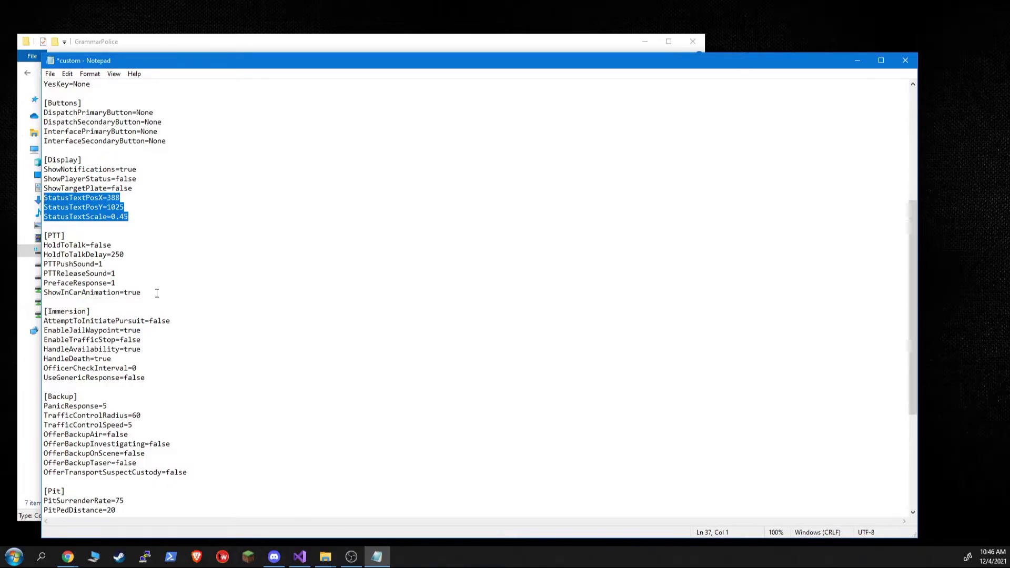
# Review the PTT section, focusing on the PrefaceResponse and ShowInCarAnimation settings.
pyautogui.scroll(-1, 157, 293)
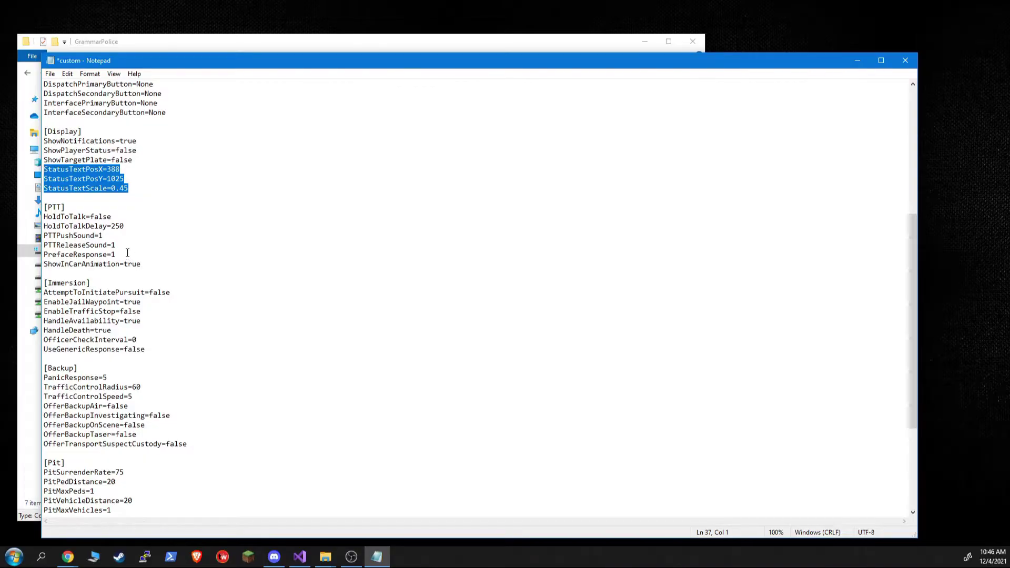
pyautogui.moveTo(129, 254); pyautogui.dragTo(43, 254)
pyautogui.click(185, 268)
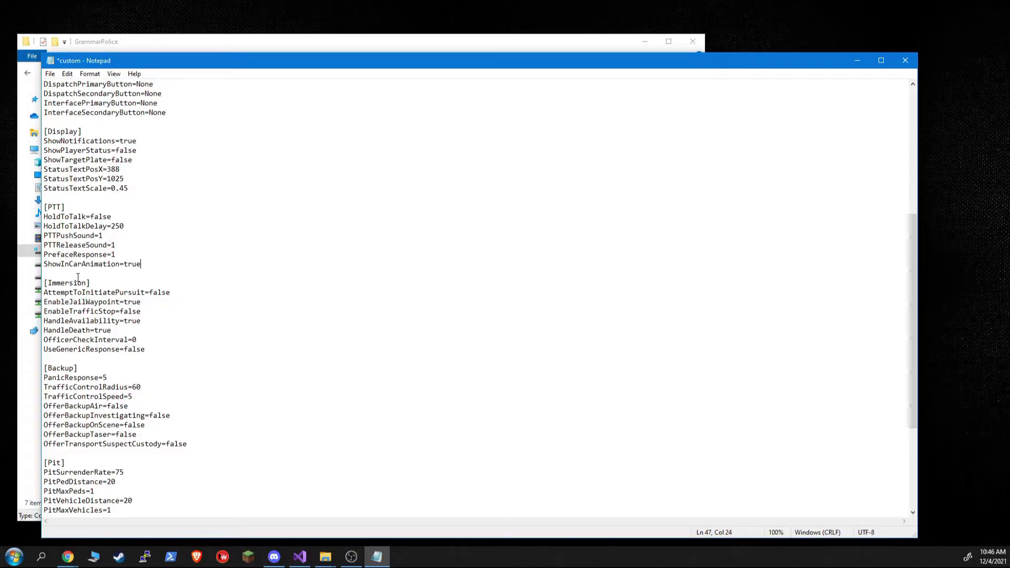
pyautogui.click(116, 258)
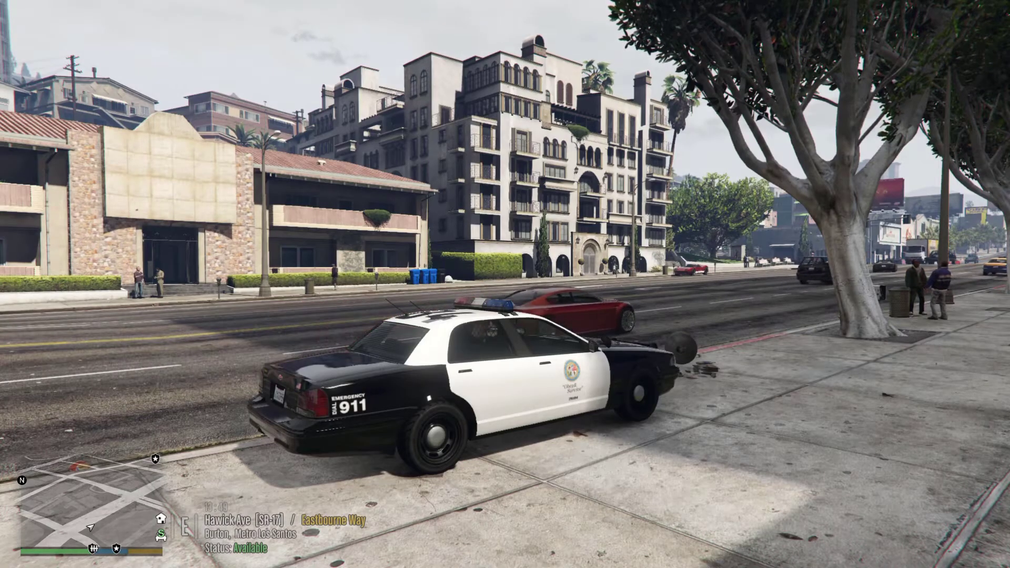
# Switch to the game and open the PTT Settings in the Grammar Police configuration menu.
pyautogui.press('F1')
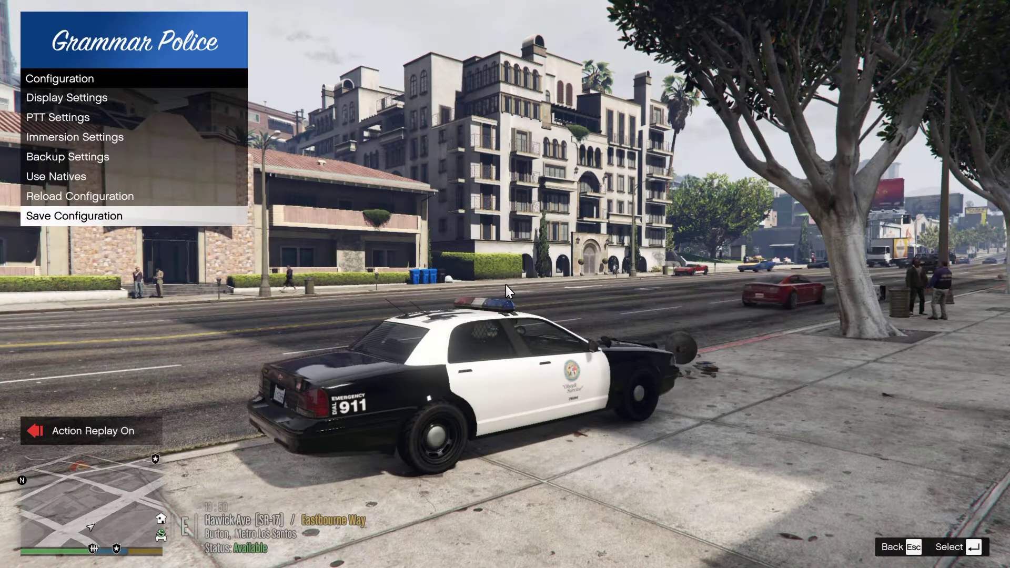
pyautogui.press('Up')
pyautogui.press('Up')
pyautogui.press('Up')
pyautogui.press('Up')
pyautogui.press('Up')
pyautogui.press('Return')
# Cycle the Preface Response sound to option 2 and on to the following option.
pyautogui.press('Down')
pyautogui.press('Down')
pyautogui.press('Down')
pyautogui.press('Down')
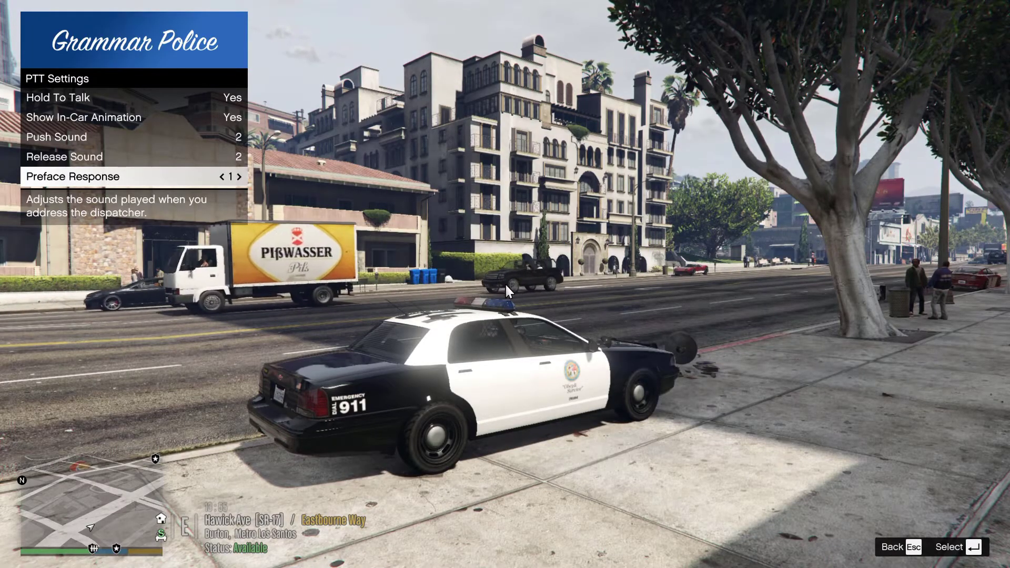
pyautogui.press('Right')
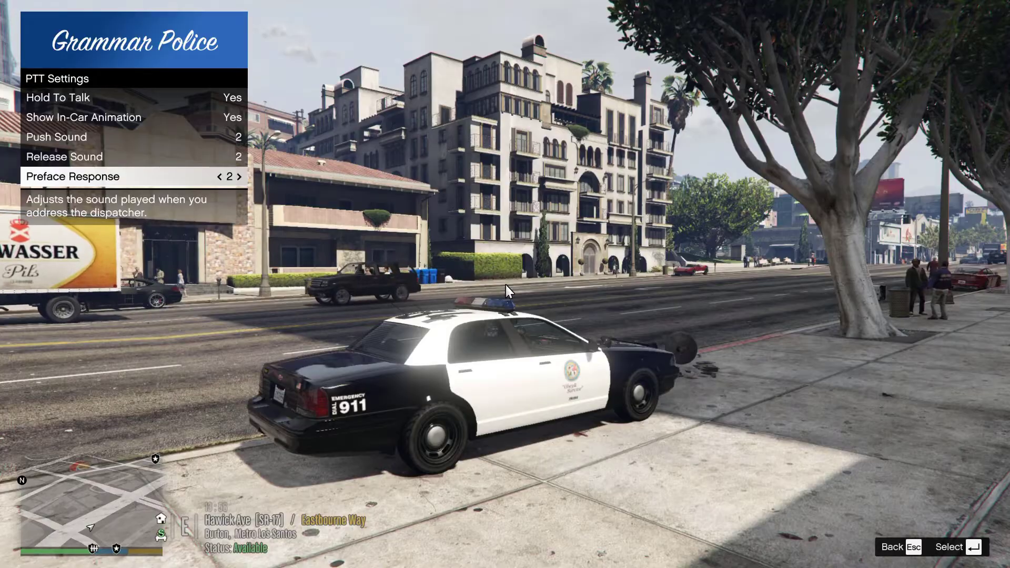
pyautogui.press('Right')
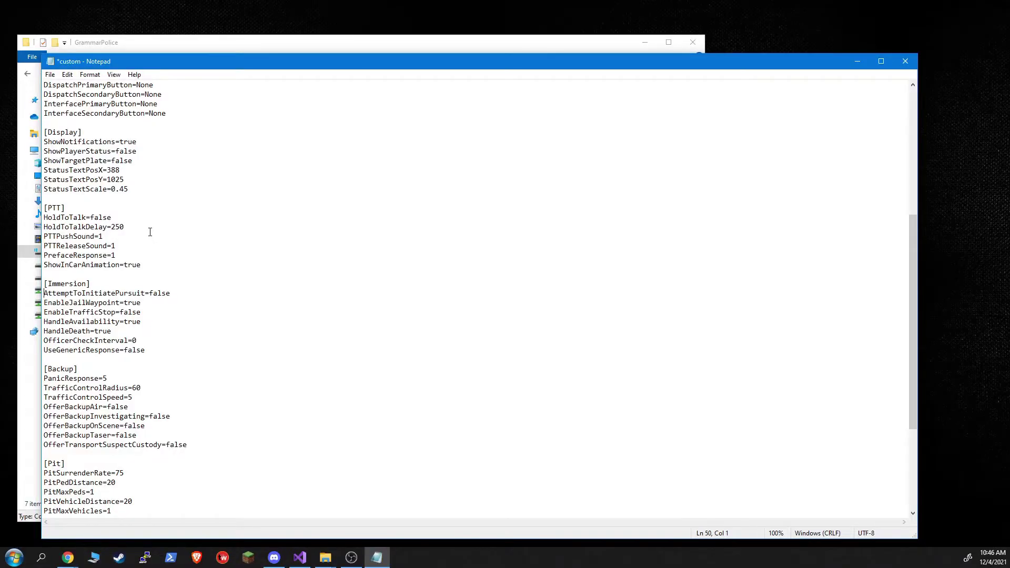
# Switch back to the custom.ini file and review the block of Immersion settings from UseGenericResponse up to AttemptToInitiatePursuit.
pyautogui.press('Down')
pyautogui.press('Down')
pyautogui.press('Down')
pyautogui.press('Down')
pyautogui.press('Down')
pyautogui.press('Down')
pyautogui.press('Down')
pyautogui.hotkey('shift', 'Up')
pyautogui.hotkey('shift', 'Up')
pyautogui.hotkey('shift', 'Up')
pyautogui.hotkey('shift', 'Up')
pyautogui.hotkey('shift', 'Up')
pyautogui.hotkey('shift', 'Up')
pyautogui.hotkey('shift', 'Up')
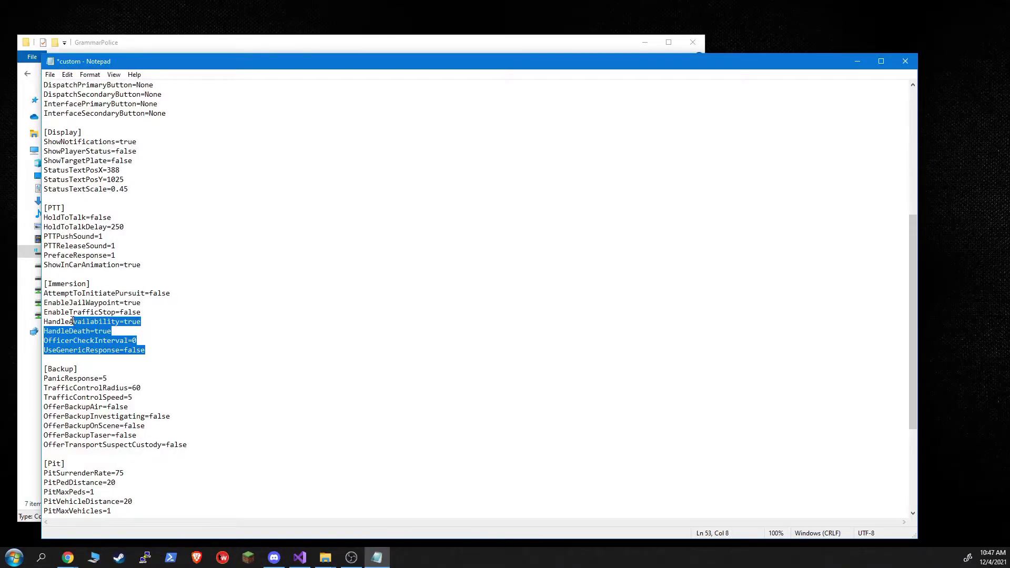
pyautogui.click(158, 364)
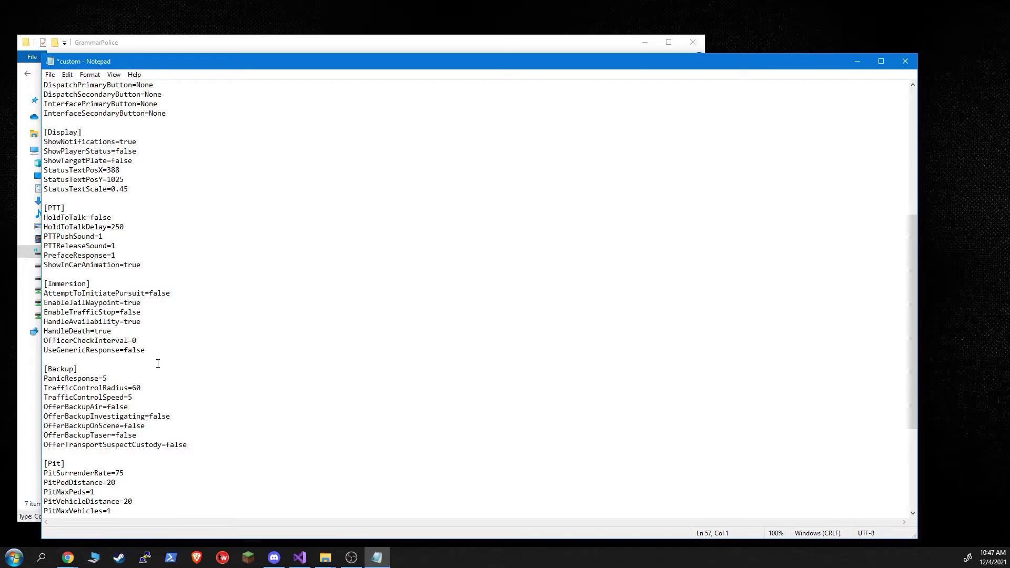
# Examine the EnableJailWaypoint and EnableTrafficStop options in the Immersion section, highlighting each line.
pyautogui.moveTo(152, 304); pyautogui.dragTo(43, 303)
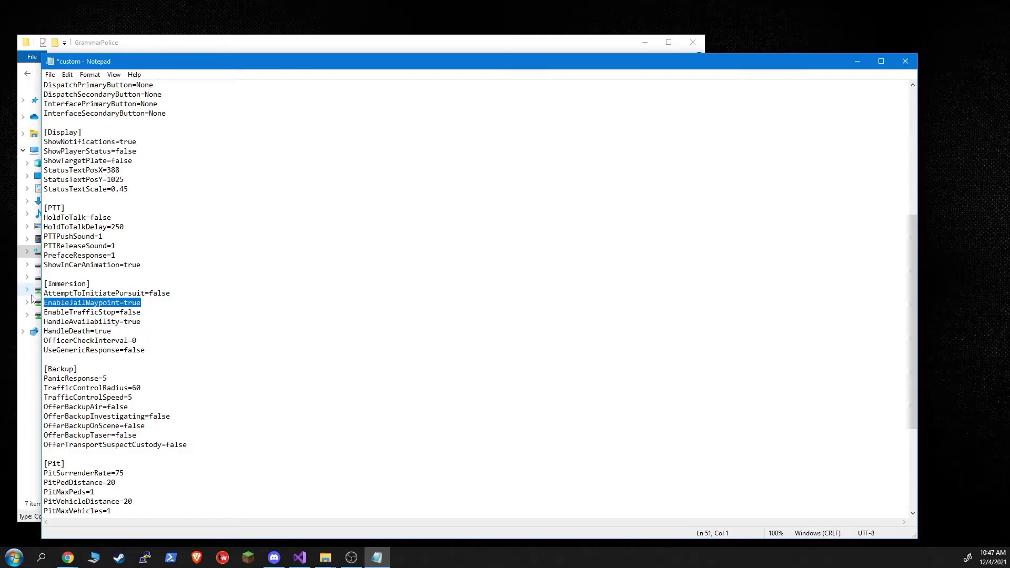
pyautogui.click(118, 363)
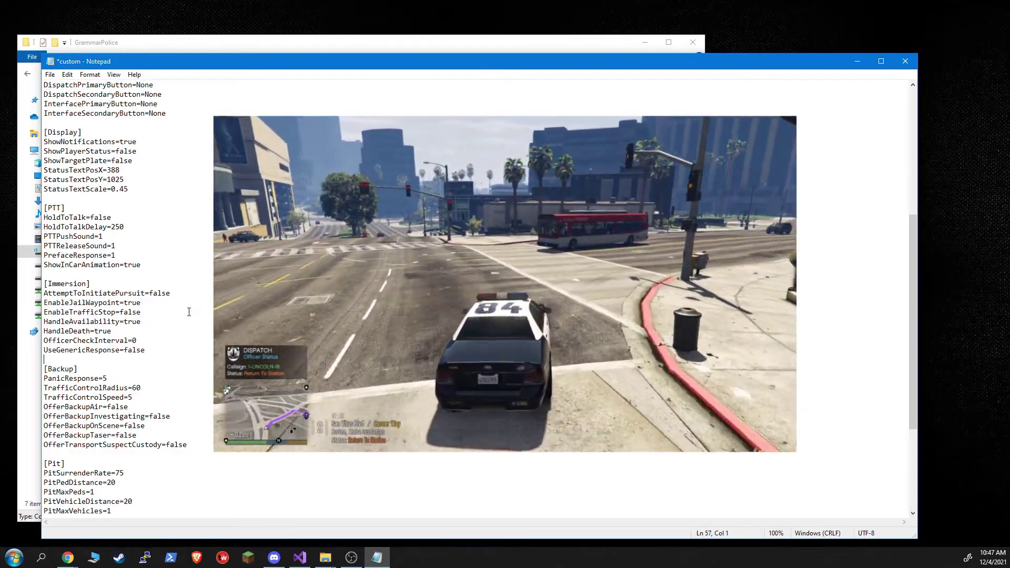
pyautogui.moveTo(141, 303); pyautogui.dragTo(44, 303)
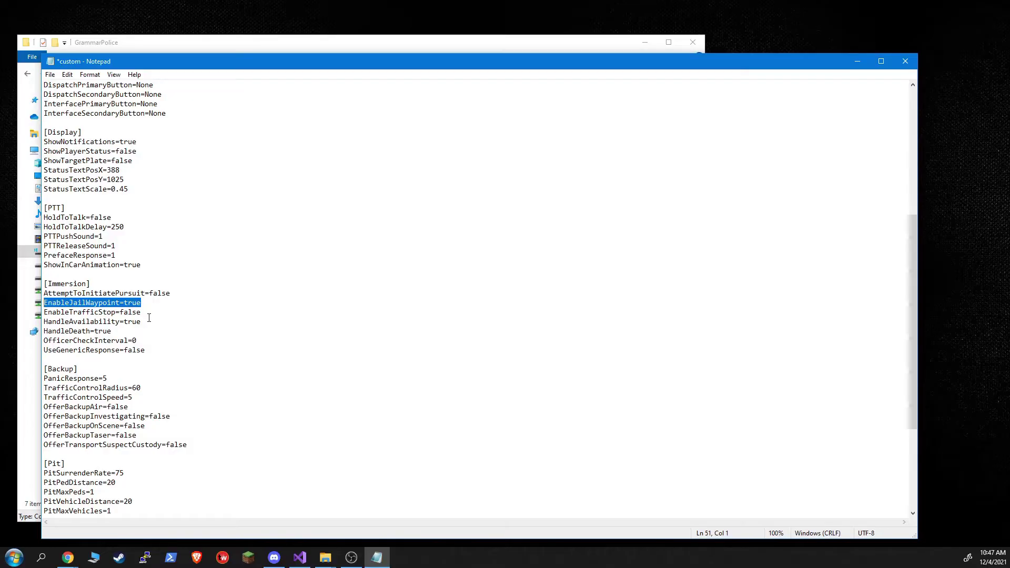
pyautogui.moveTo(147, 314); pyautogui.dragTo(24, 314)
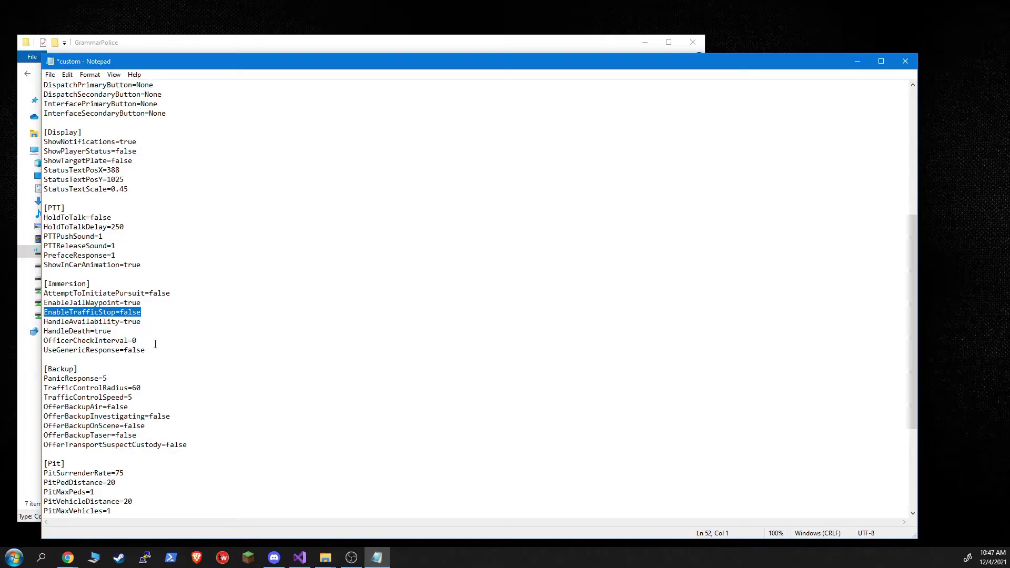
# Examine the HandleAvailability and HandleDeath options in the Immersion section, highlighting the HandleDeath line.
pyautogui.doubleClick(103, 327)
pyautogui.click(169, 365)
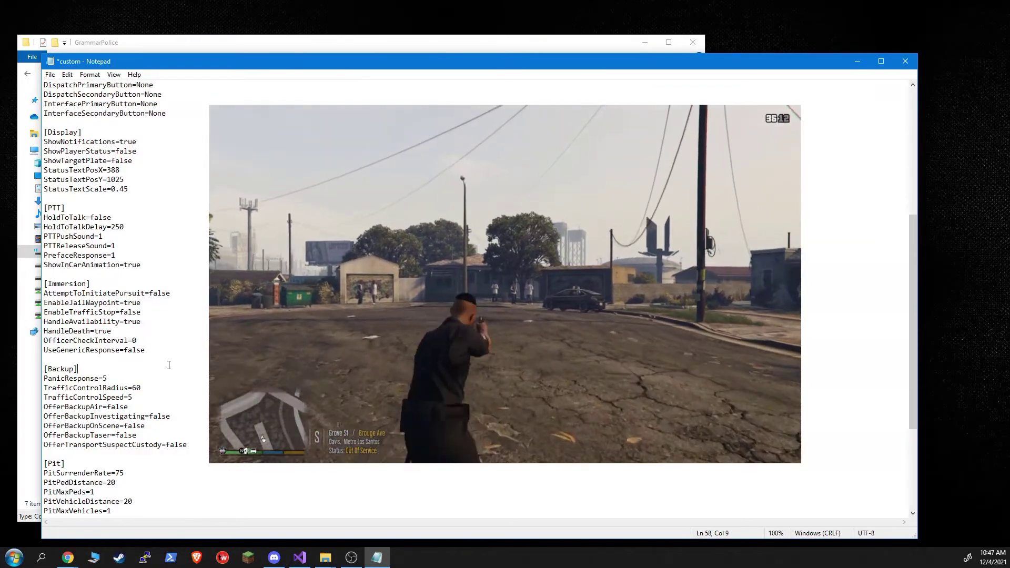
pyautogui.scroll(-3, 169, 366)
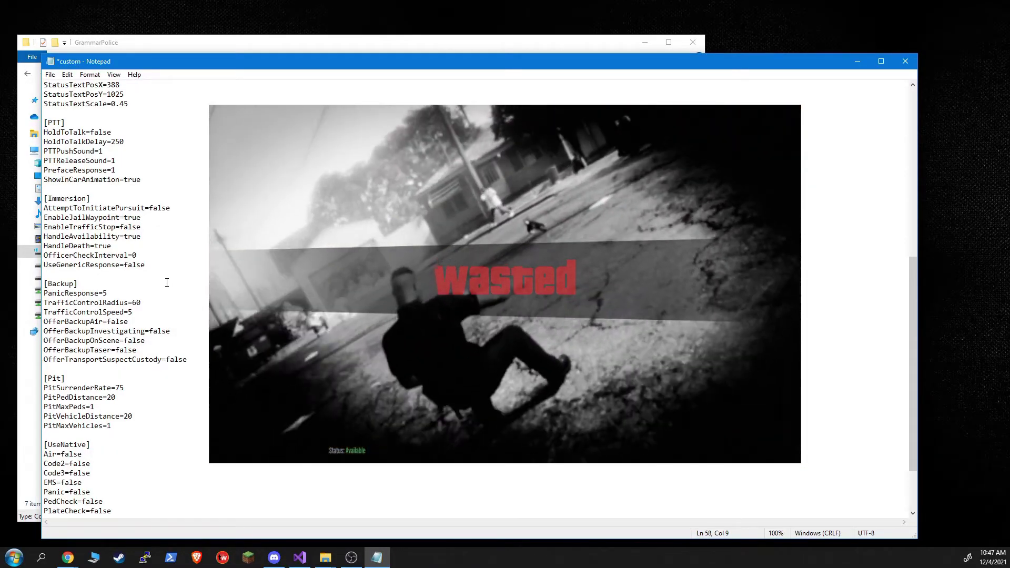
pyautogui.click(146, 248)
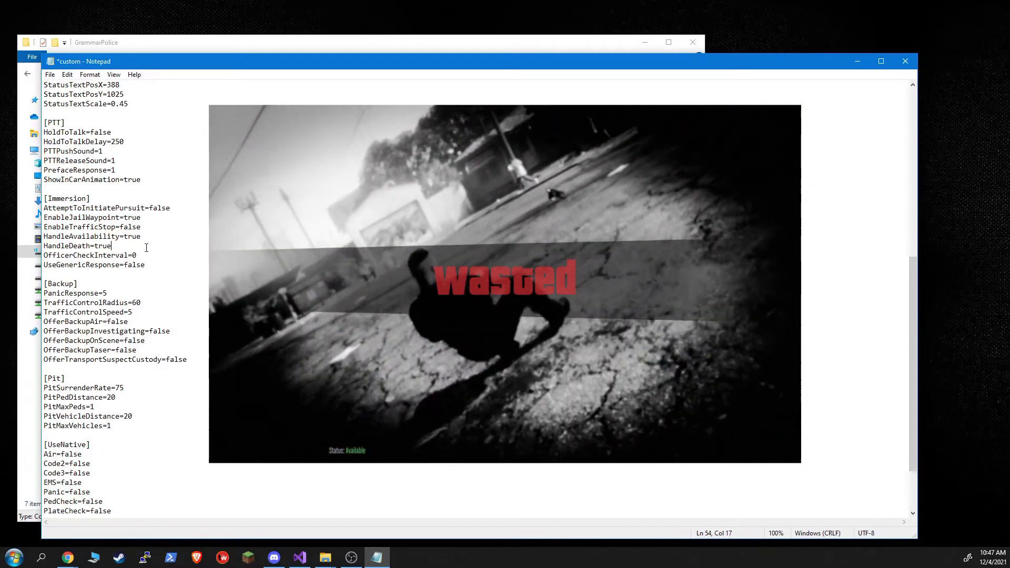
pyautogui.moveTo(146, 249); pyautogui.dragTo(44, 245)
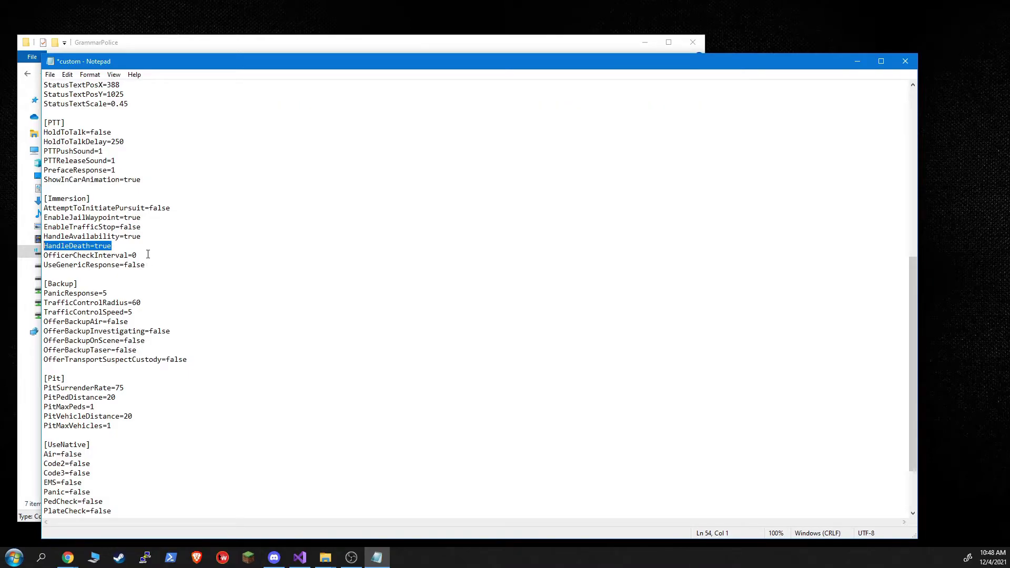
# Set OfficerCheckInterval to 5 in the Immersion section.
pyautogui.moveTo(148, 255); pyautogui.dragTo(44, 257)
pyautogui.click(198, 290)
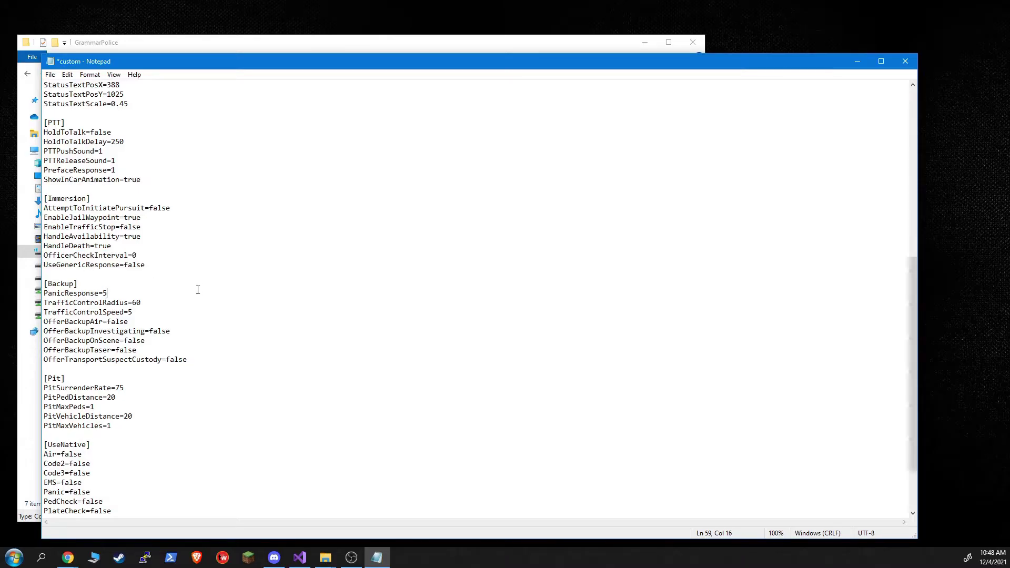
pyautogui.click(153, 256)
pyautogui.press('BackSpace')
pyautogui.write('5')
pyautogui.press('Down')
pyautogui.press('Down')
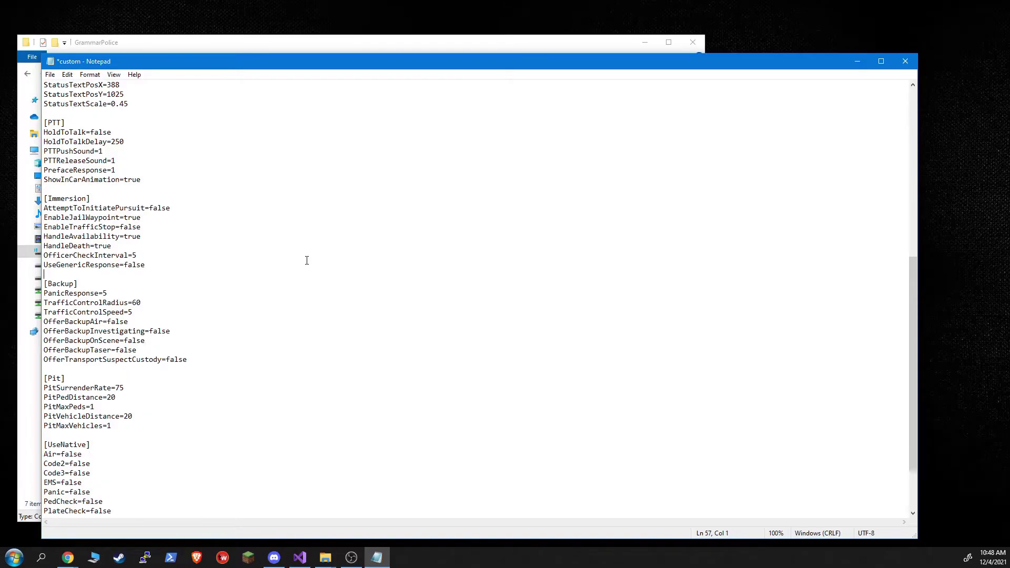
# Review the Backup section's PanicResponse, TrafficControlRadius and TrafficControlSpeed settings.
pyautogui.press('Down')
pyautogui.press('Down')
pyautogui.press('Down')
pyautogui.press('Down')
pyautogui.press('Down')
pyautogui.press('Down')
pyautogui.press('Down')
pyautogui.press('Down')
pyautogui.press('Down')
pyautogui.press('Left')
pyautogui.press('Up')
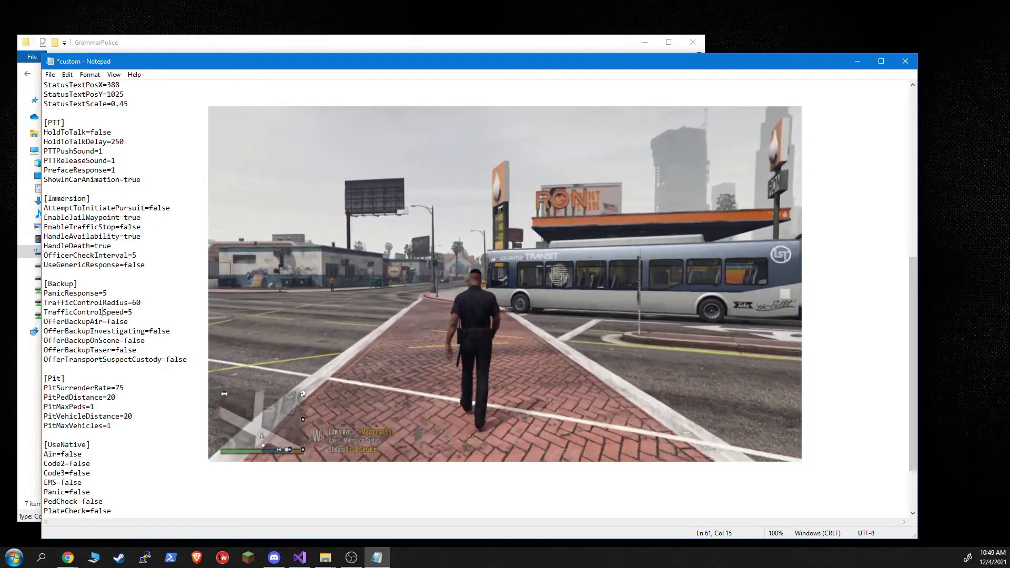
pyautogui.click(132, 312)
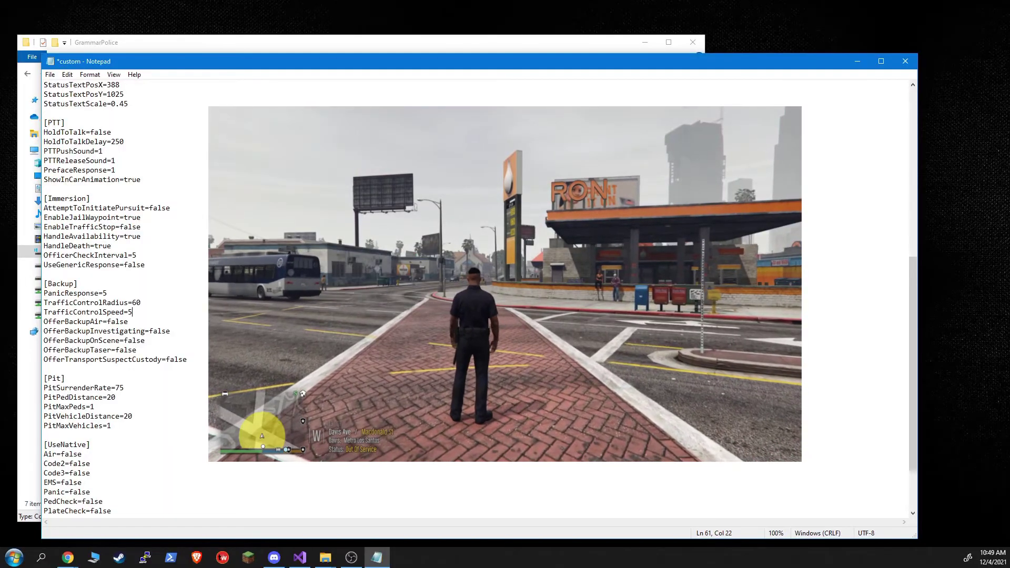
pyautogui.click(133, 303)
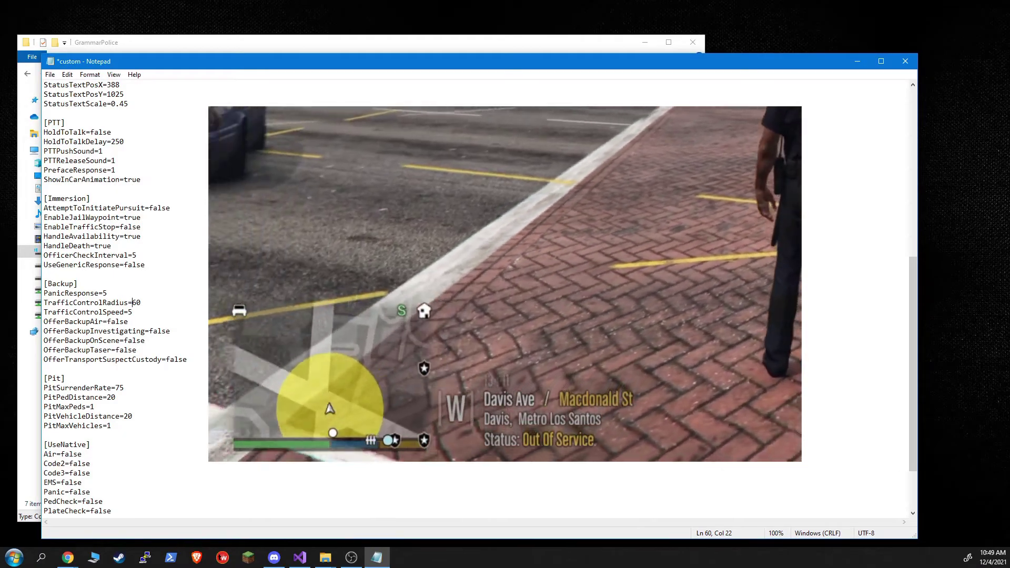
# Set OfferBackupAir to true in the Backup section.
pyautogui.press('Down')
pyautogui.press('Down')
pyautogui.press('Down')
pyautogui.press('Down')
pyautogui.press('Down')
pyautogui.press('Down')
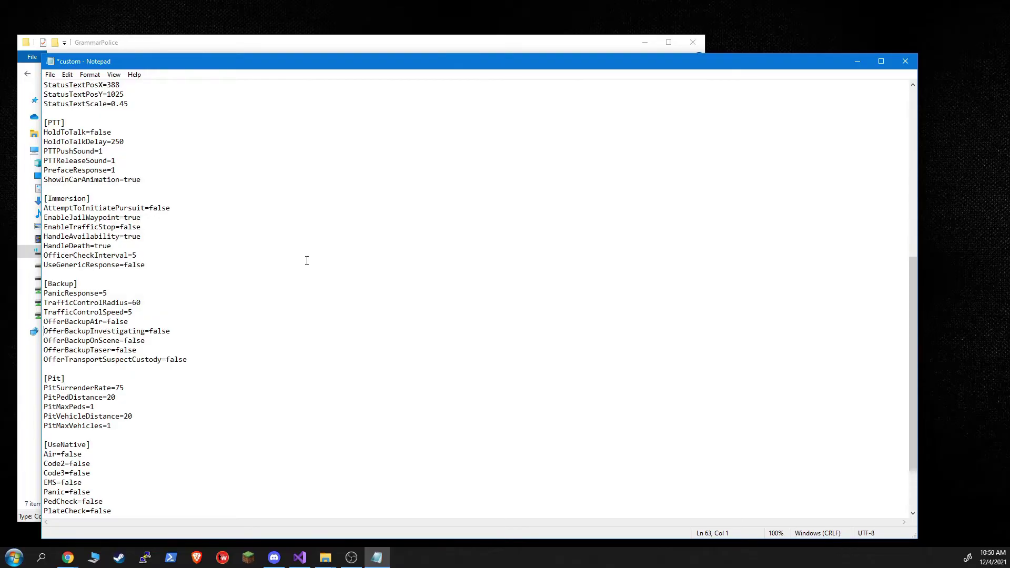
pyautogui.press('Up')
pyautogui.press('End')
pyautogui.press('BackSpace')
pyautogui.press('BackSpace')
pyautogui.press('BackSpace')
pyautogui.press('BackSpace')
pyautogui.press('BackSpace')
pyautogui.write('true')
# Review the remaining Backup offers for investigating, on-scene, taser and suspect transport custody.
pyautogui.press('Down')
pyautogui.press('Down')
pyautogui.press('Down')
pyautogui.press('Down')
pyautogui.press('Down')
pyautogui.press('Up')
pyautogui.press('Up')
pyautogui.press('Up')
pyautogui.press('Down')
pyautogui.press('Down')
pyautogui.press('Down')
# Review the Pit section's surrender rate, ped and vehicle distances, and maximum peds and vehicles.
pyautogui.press('Down')
pyautogui.press('Down')
pyautogui.press('Down')
pyautogui.press('Down')
pyautogui.press('Down')
pyautogui.press('Down')
pyautogui.press('Down')
pyautogui.press('Down')
pyautogui.press('Down')
pyautogui.press('Up')
pyautogui.press('Up')
pyautogui.press('Up')
pyautogui.press('Up')
pyautogui.press('Down')
# Review the UseNative section's entries, from Air and the backup codes through PedCheck, PlateCheck and SWAT.
pyautogui.press('Down')
pyautogui.press('Down')
pyautogui.press('Down')
pyautogui.press('Down')
pyautogui.press('Down')
pyautogui.press('Down')
pyautogui.press('Down')
pyautogui.press('Down')
pyautogui.press('Down')
pyautogui.press('Down')
pyautogui.press('Down')
pyautogui.press('Down')
pyautogui.press('Down')
pyautogui.press('Down')
pyautogui.press('Down')
pyautogui.press('Down')
pyautogui.press('Down')
pyautogui.press('Down')
pyautogui.press('Down')
pyautogui.press('Up')
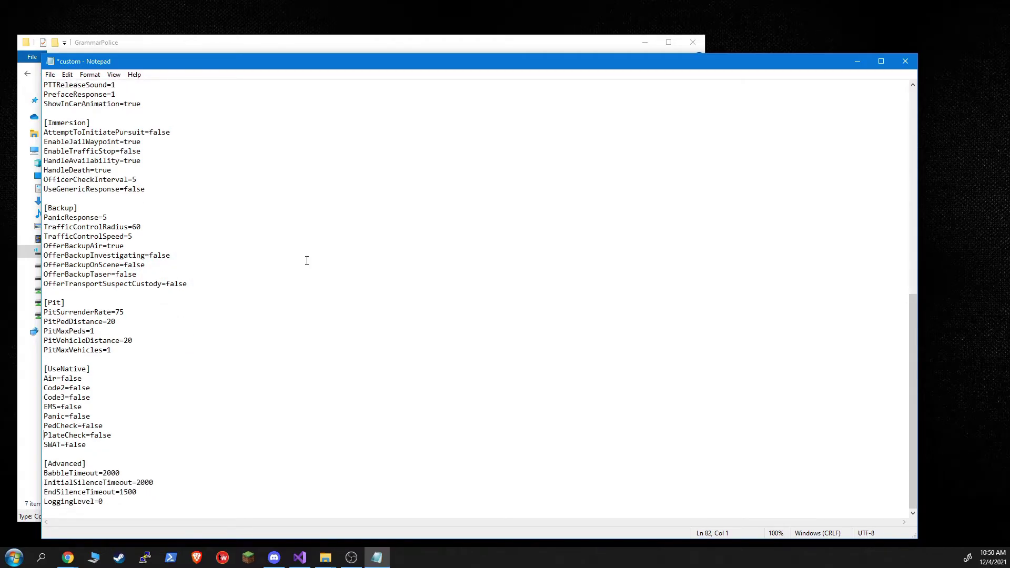
# Set several of the false entries in the UseNative section to true.
pyautogui.press('Up')
pyautogui.press('Up')
pyautogui.press('Up')
pyautogui.press('Up')
pyautogui.press('Down')
pyautogui.press('Down')
pyautogui.press('Down')
pyautogui.press('Down')
pyautogui.press('Down')
pyautogui.press('Down')
pyautogui.press('Down')
pyautogui.press('BackSpace')
pyautogui.press('BackSpace')
pyautogui.press('BackSpace')
pyautogui.press('BackSpace')
pyautogui.press('BackSpace')
pyautogui.write('true')
pyautogui.press('Down')
pyautogui.press('Right')
pyautogui.press('BackSpace')
pyautogui.press('BackSpace')
pyautogui.press('BackSpace')
pyautogui.press('BackSpace')
pyautogui.press('BackSpace')
pyautogui.write('true')
pyautogui.press('BackSpace')
pyautogui.press('BackSpace')
pyautogui.press('BackSpace')
pyautogui.press('BackSpace')
pyautogui.press('BackSpace')
pyautogui.write('true')
# Change a further UseNative entry from its false setting to true.
pyautogui.press('Up')
pyautogui.press('Up')
pyautogui.press('Up')
pyautogui.press('Up')
pyautogui.press('Up')
pyautogui.press('Up')
pyautogui.press('Up')
pyautogui.press('Down')
pyautogui.press('Down')
pyautogui.press('Delete')
pyautogui.press('BackSpace')
pyautogui.press('BackSpace')
pyautogui.press('BackSpace')
pyautogui.press('BackSpace')
pyautogui.write('true')
# Review the configuration upward from the UseNative section through Pit, Backup, Immersion, PTT and Display to the button settings.
pyautogui.press('Down')
pyautogui.press('Down')
pyautogui.press('Up')
pyautogui.press('Up')
pyautogui.press('Down')
pyautogui.press('Down')
pyautogui.press('Down')
pyautogui.press('Down')
pyautogui.press('Down')
pyautogui.press('Up')
pyautogui.press('Up')
pyautogui.press('Up')
pyautogui.press('Up')
pyautogui.press('Up')
pyautogui.press('Up')
pyautogui.press('Up')
pyautogui.press('Up')
pyautogui.press('Up')
pyautogui.press('Up')
pyautogui.press('Up')
pyautogui.press('Up')
pyautogui.press('Up')
pyautogui.press('Up')
pyautogui.press('Up')
pyautogui.press('Up')
pyautogui.press('Up')
pyautogui.press('Up')
pyautogui.press('Up')
pyautogui.press('Up')
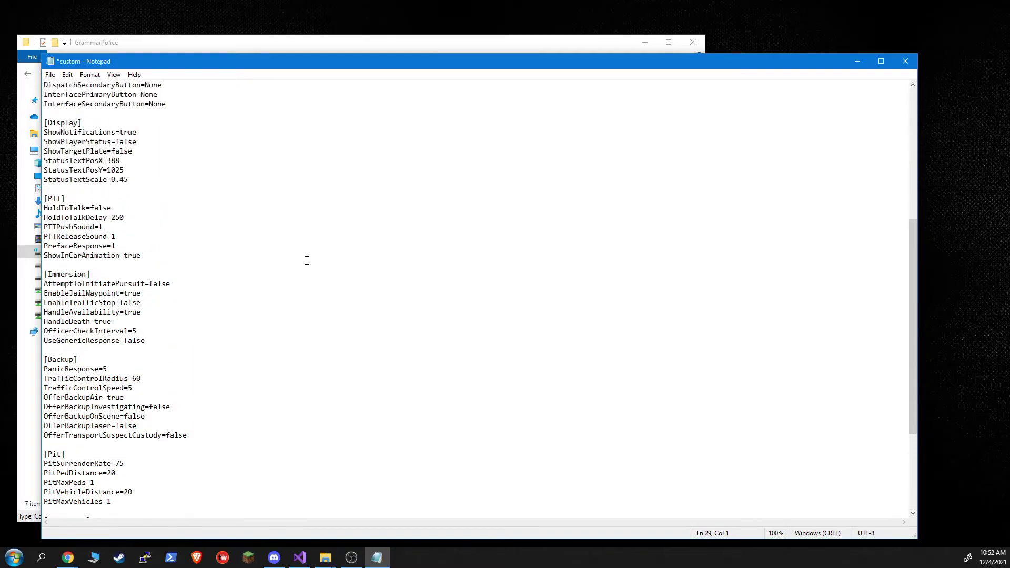
# Close the custom configuration file without saving and open the GrammarPolice documentation folder.
pyautogui.click(905, 64)
pyautogui.click(531, 296)
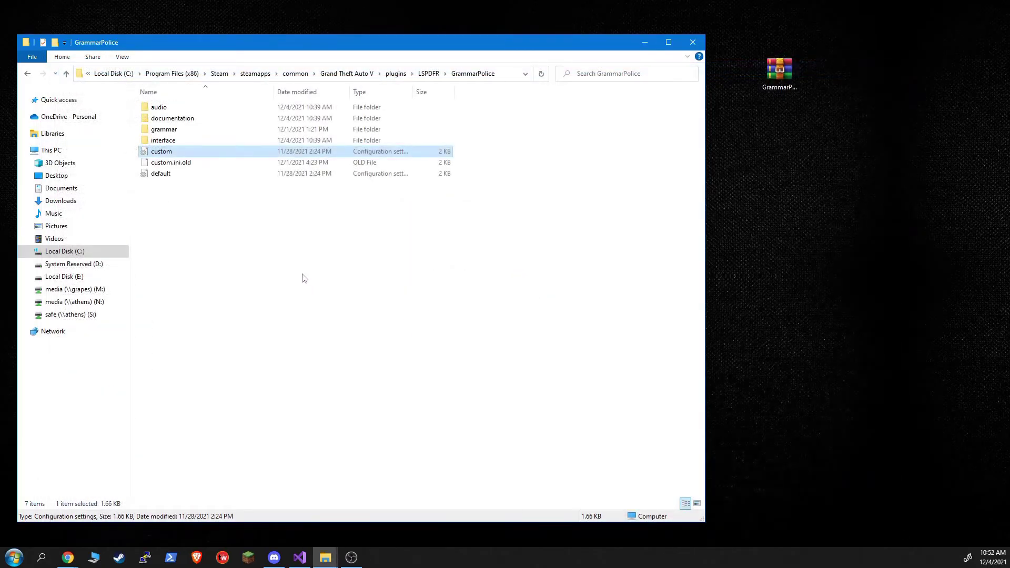
pyautogui.doubleClick(181, 123)
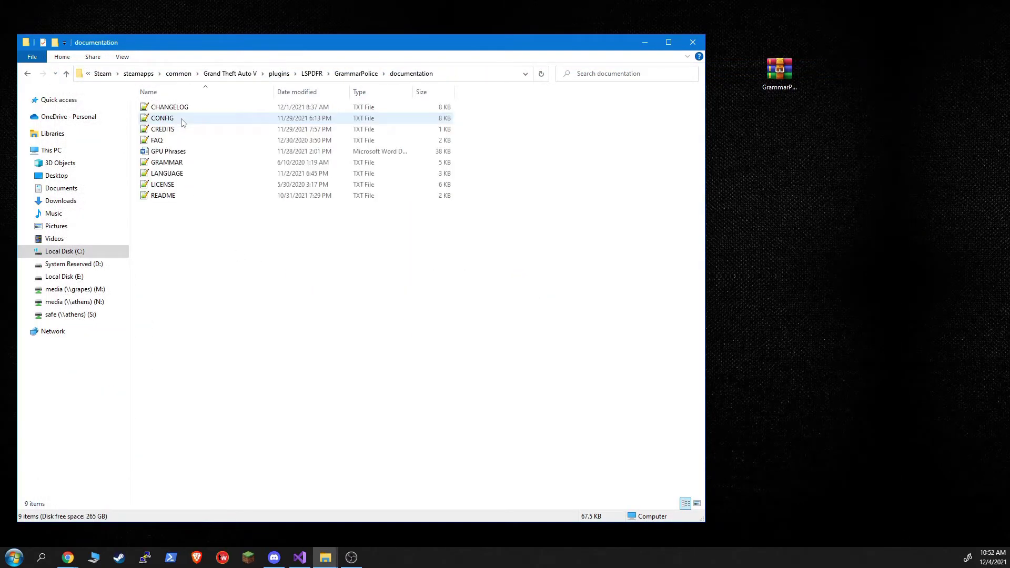
# Open the CONFIG text file and read its explanations from Callsign and Language through to the Pit settings, closing it when done.
pyautogui.click(182, 153)
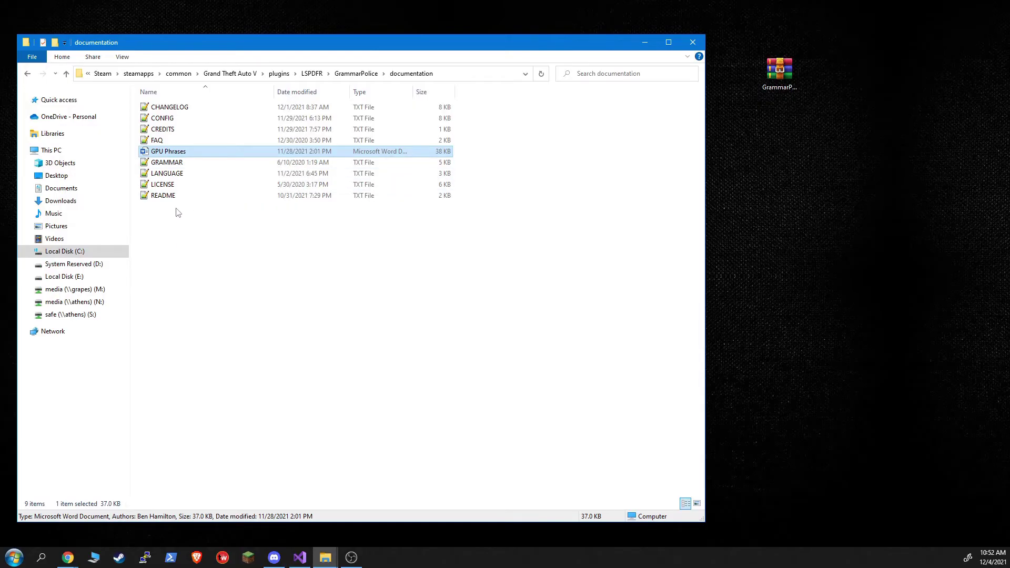
pyautogui.press('Up')
pyautogui.press('Up')
pyautogui.press('Up')
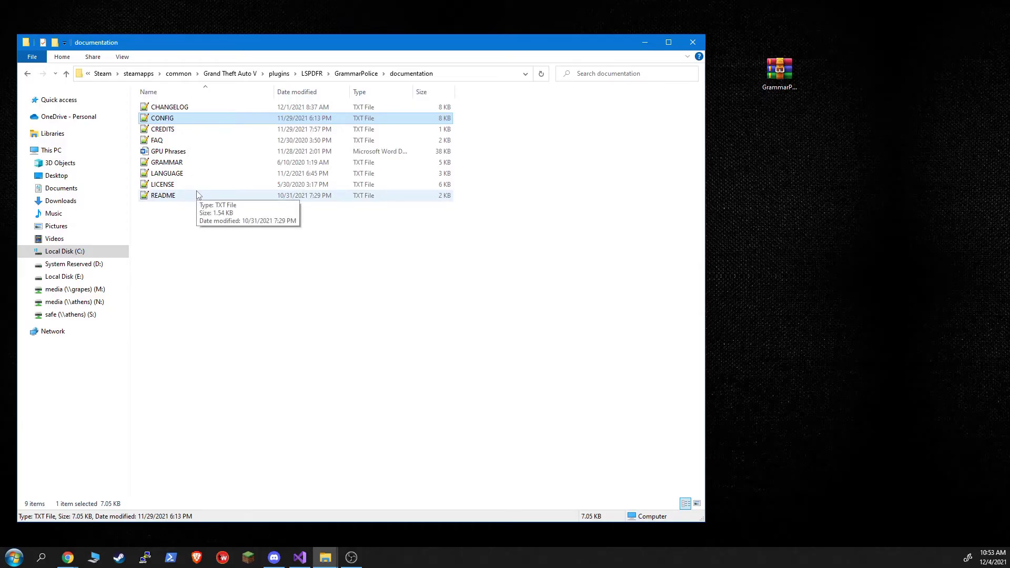
pyautogui.rightClick(184, 119)
pyautogui.click(148, 141)
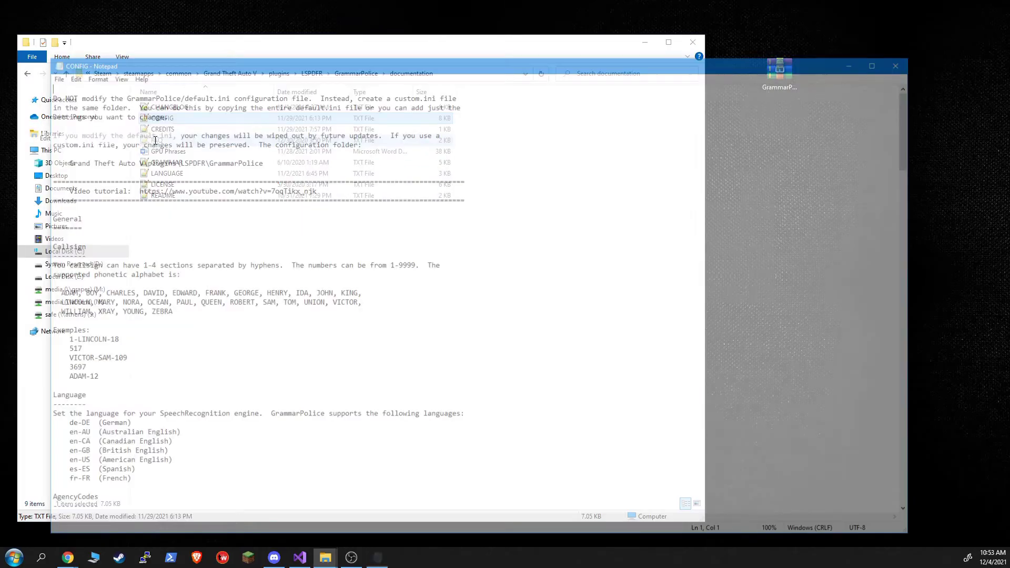
pyautogui.scroll(-8, 375, 364)
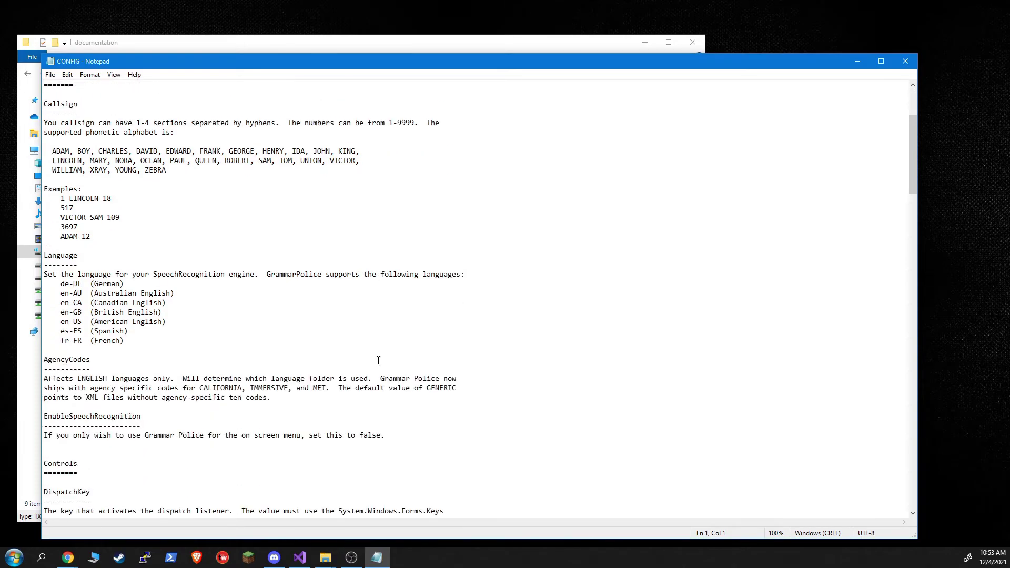
pyautogui.scroll(-18, 377, 359)
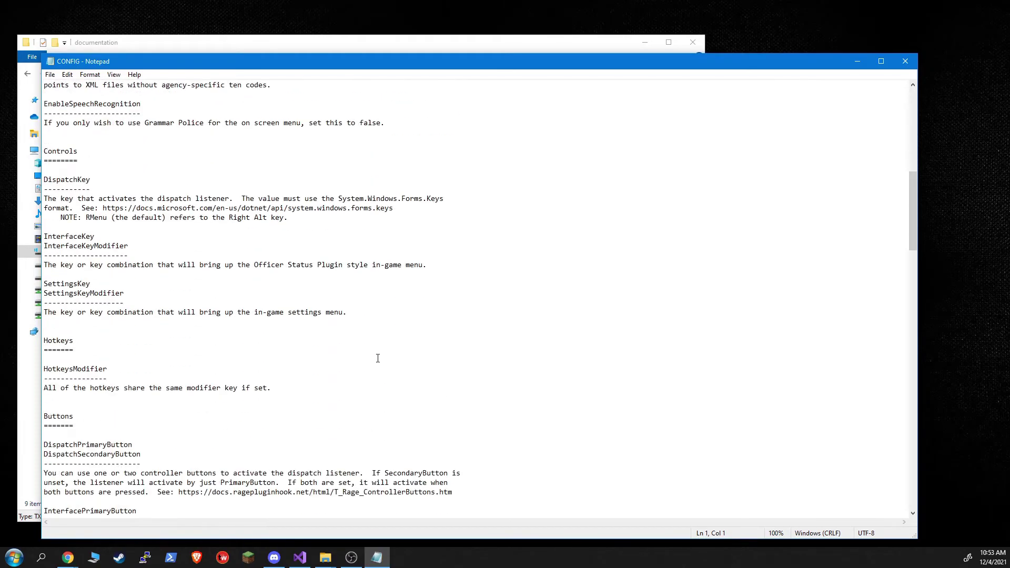
pyautogui.scroll(-20, 376, 358)
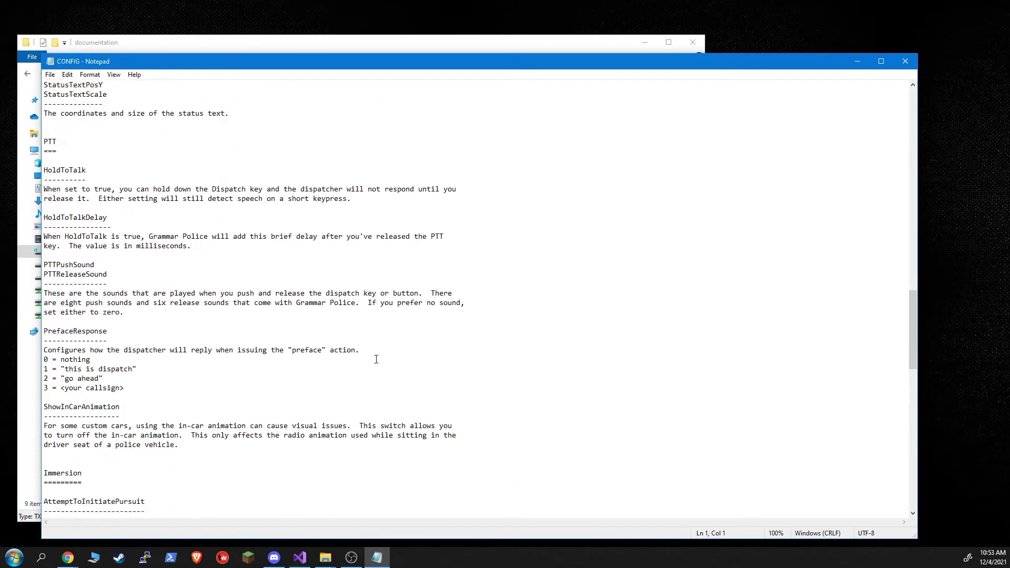
pyautogui.scroll(-17, 342, 390)
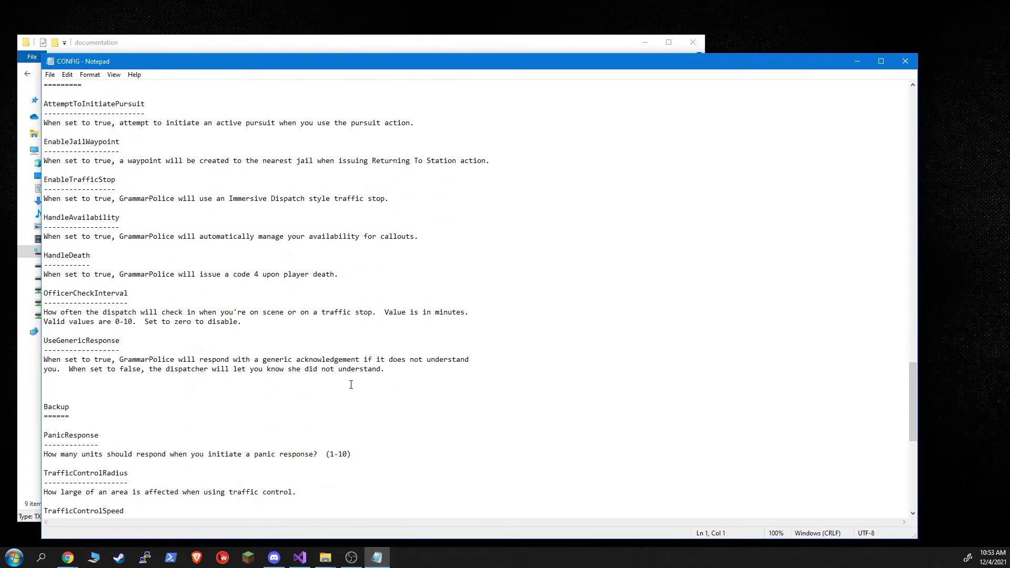
pyautogui.scroll(-1, 346, 384)
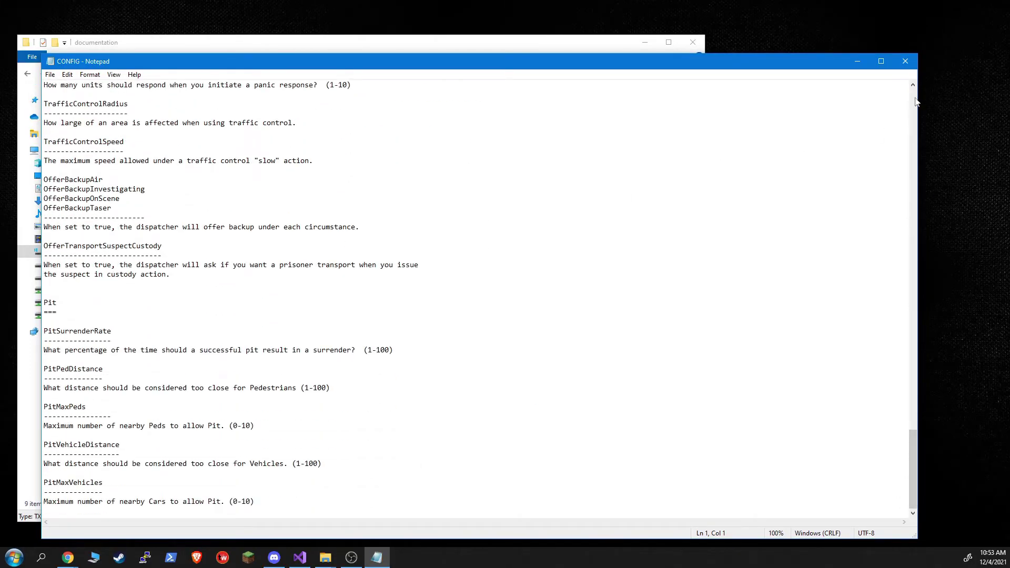
pyautogui.click(905, 61)
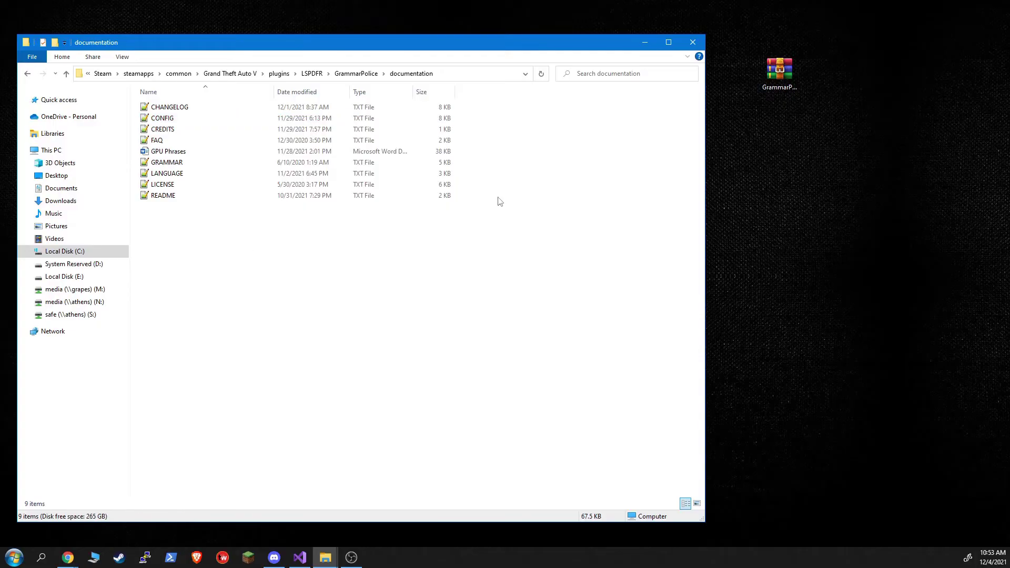
# Return to the GrammarPolice folder, open its grammar folder and look over the language and agency folders.
pyautogui.click(362, 75)
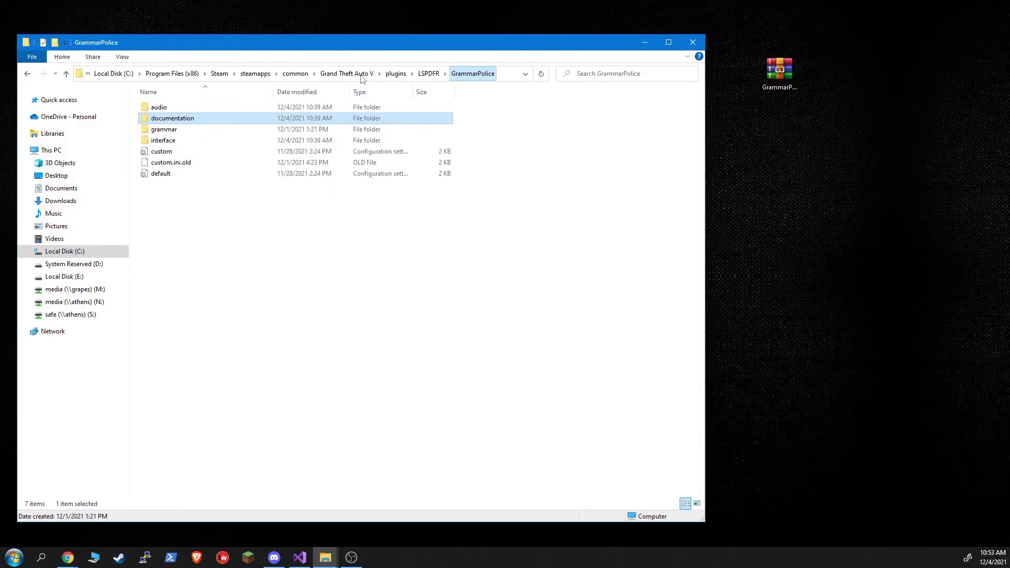
pyautogui.doubleClick(178, 131)
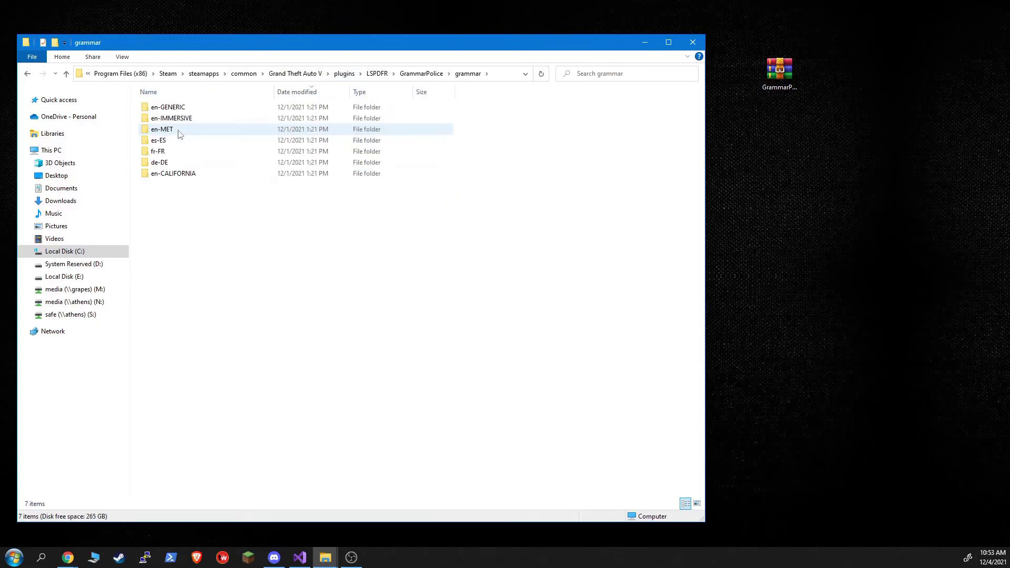
pyautogui.moveTo(243, 245); pyautogui.dragTo(154, 108)
pyautogui.click(225, 221)
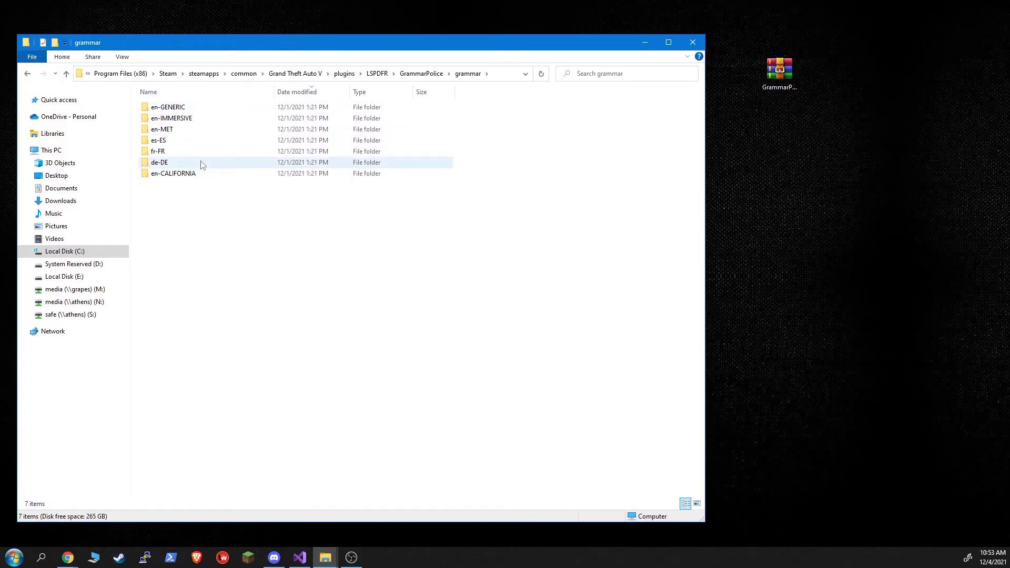
# Examine the command files in the default commands folder of en-GENERIC.
pyautogui.doubleClick(195, 108)
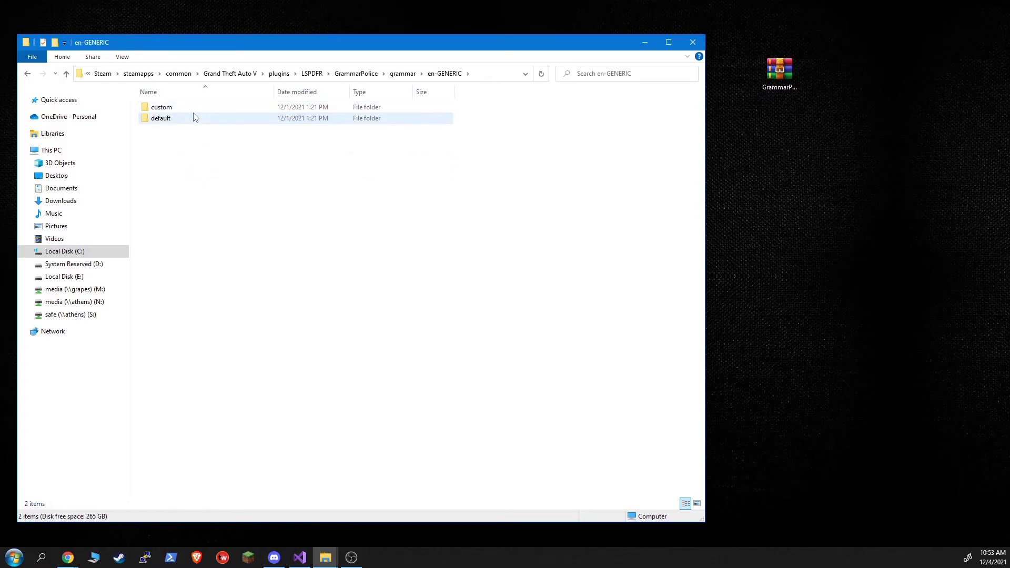
pyautogui.doubleClick(188, 121)
pyautogui.doubleClick(189, 120)
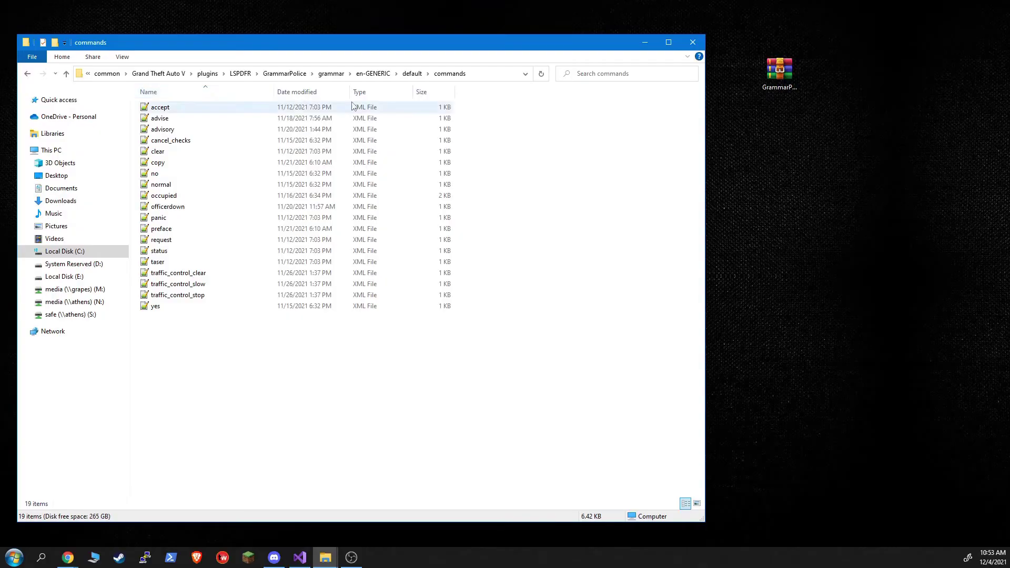
pyautogui.click(427, 74)
pyautogui.click(469, 159)
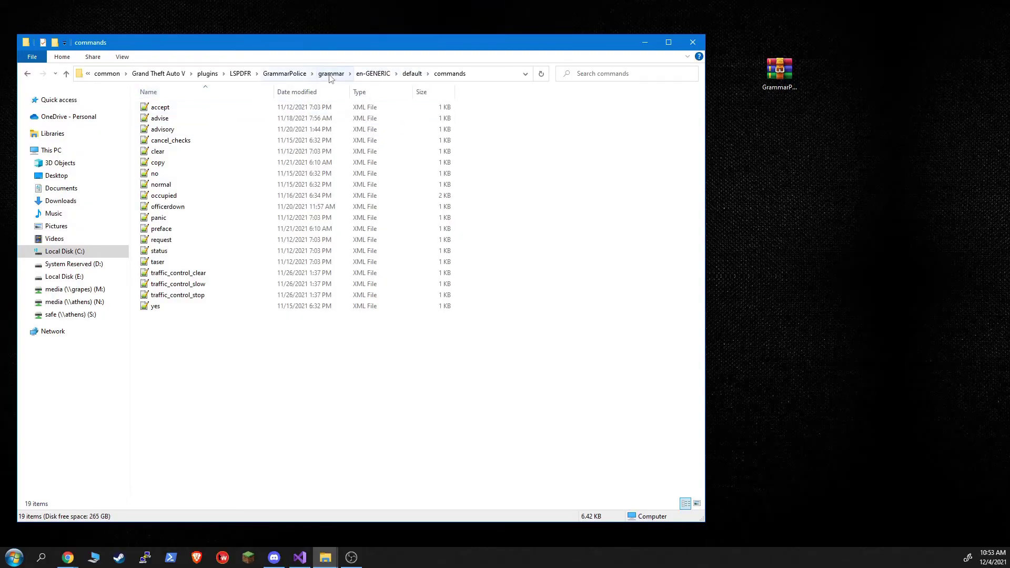
# Open the default actions folder of en-IMMERSIVE and look through its action files.
pyautogui.click(331, 74)
pyautogui.doubleClick(196, 120)
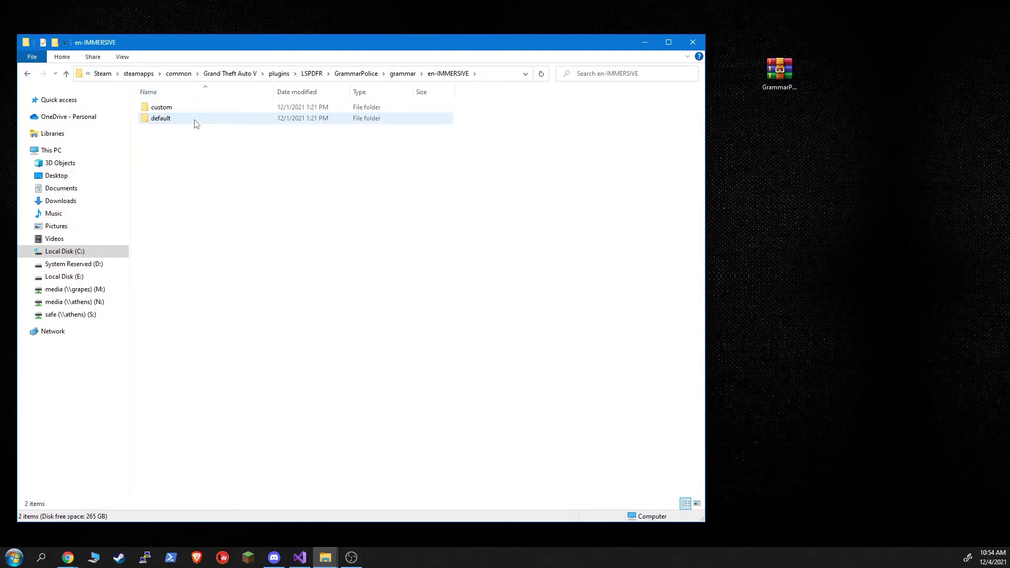
pyautogui.doubleClick(195, 121)
pyautogui.doubleClick(191, 108)
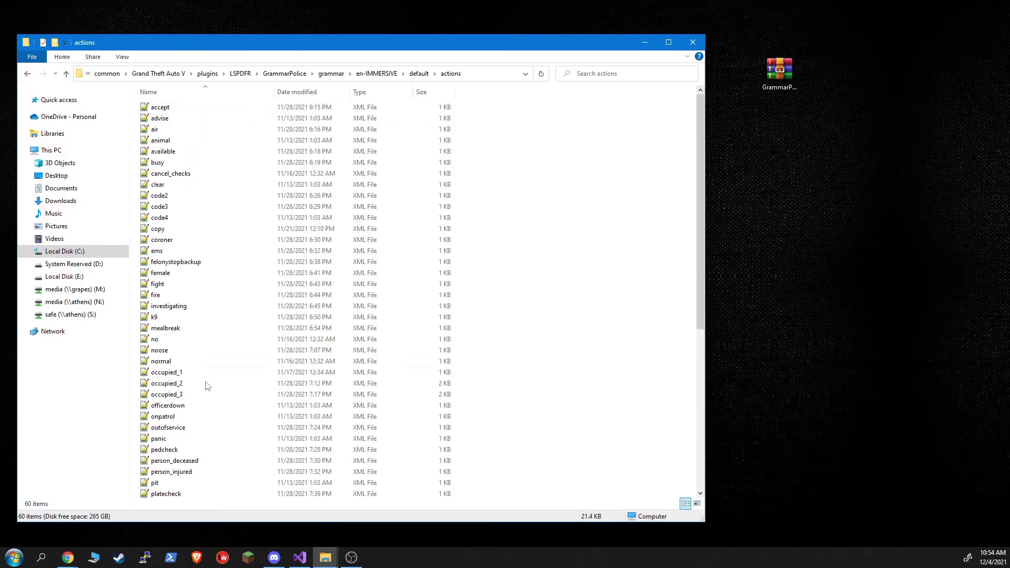
pyautogui.scroll(-2, 210, 405)
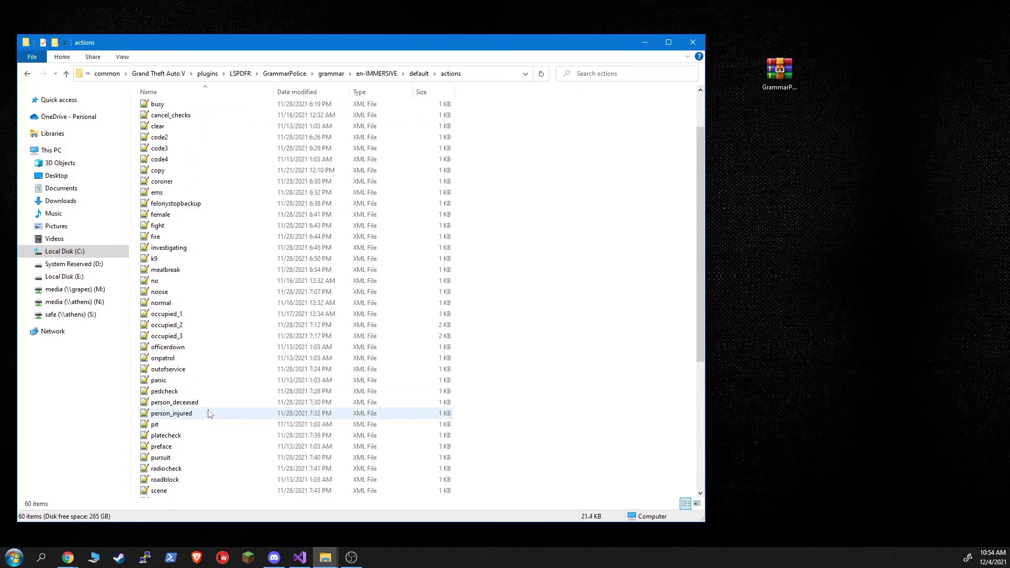
pyautogui.scroll(2, 200, 408)
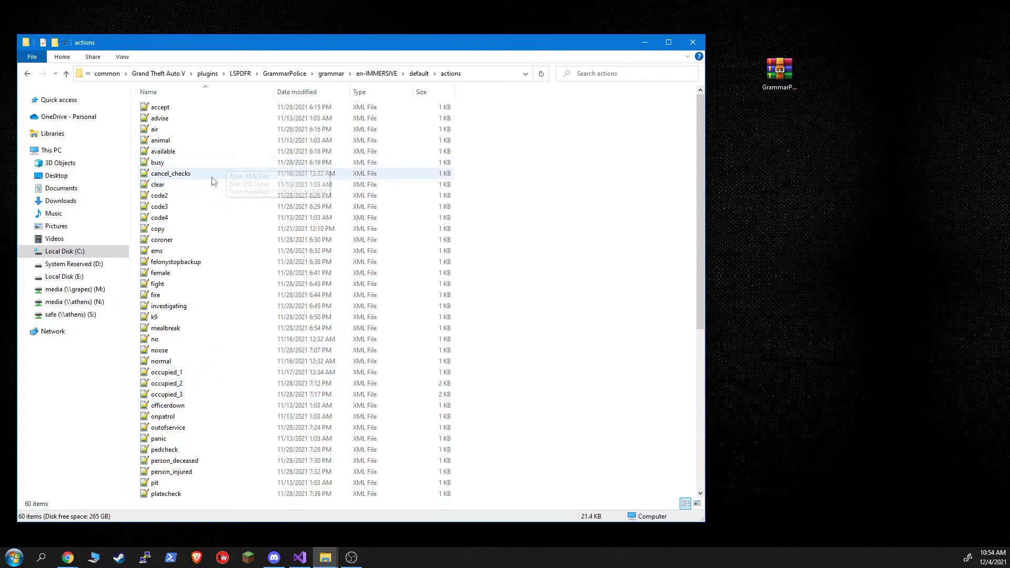
# View the command, phrase and target in the animal action file, and close it.
pyautogui.rightClick(179, 142)
pyautogui.click(148, 165)
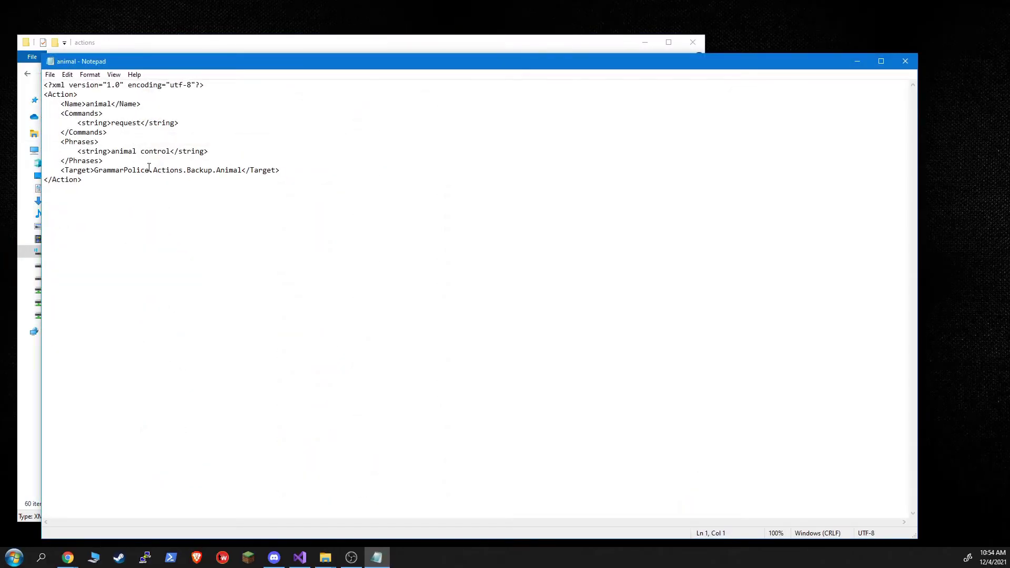
pyautogui.click(905, 61)
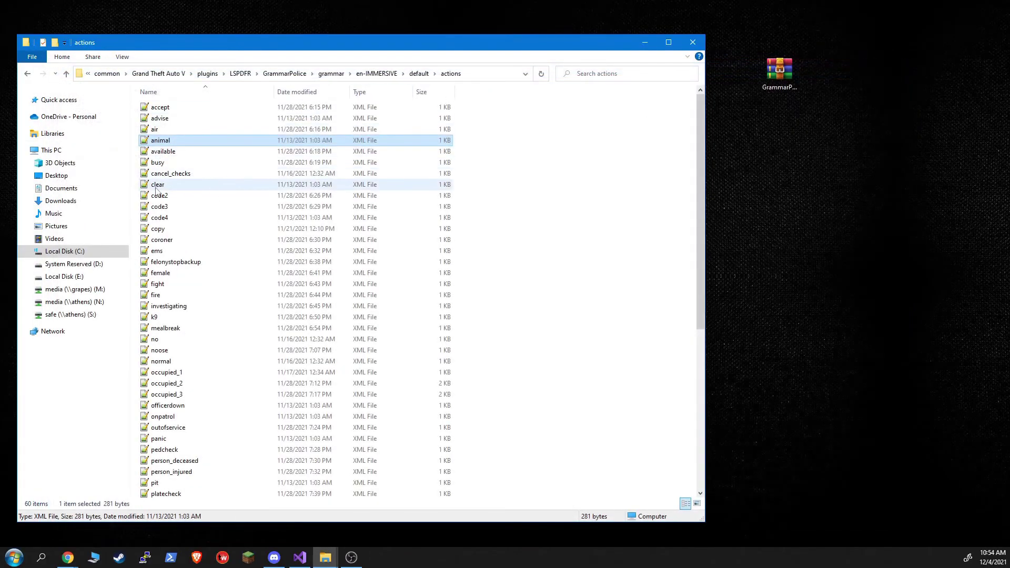
# Open the traffic action file, examine its phrases with "on a ten eleven" highlighted, and close it.
pyautogui.scroll(-7, 204, 406)
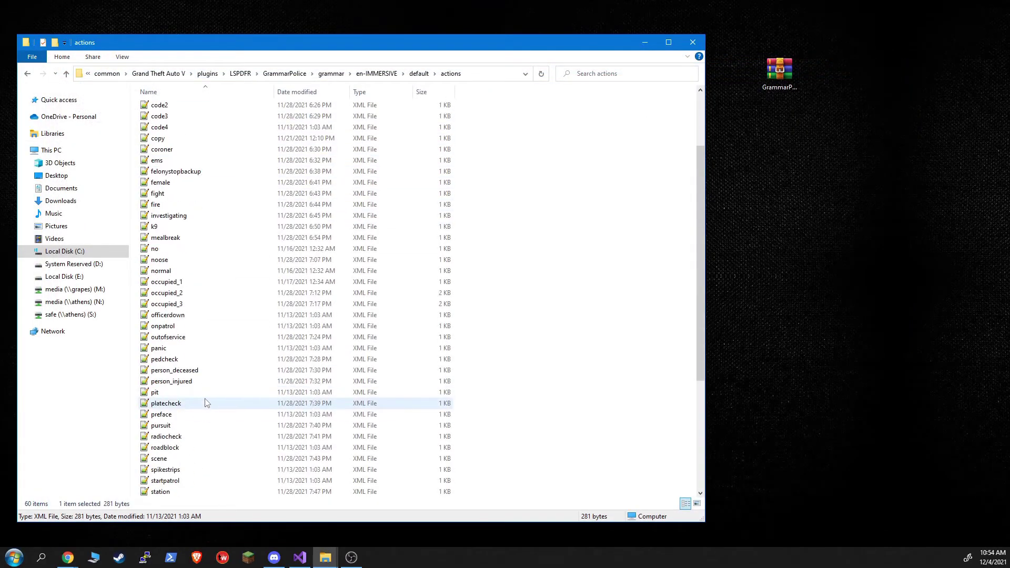
pyautogui.scroll(-1, 205, 405)
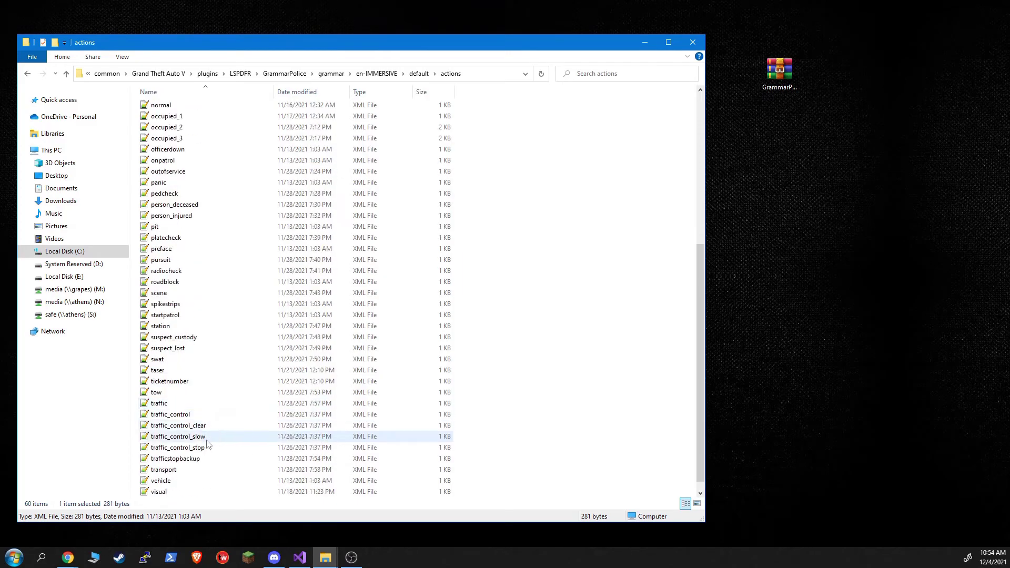
pyautogui.click(194, 405)
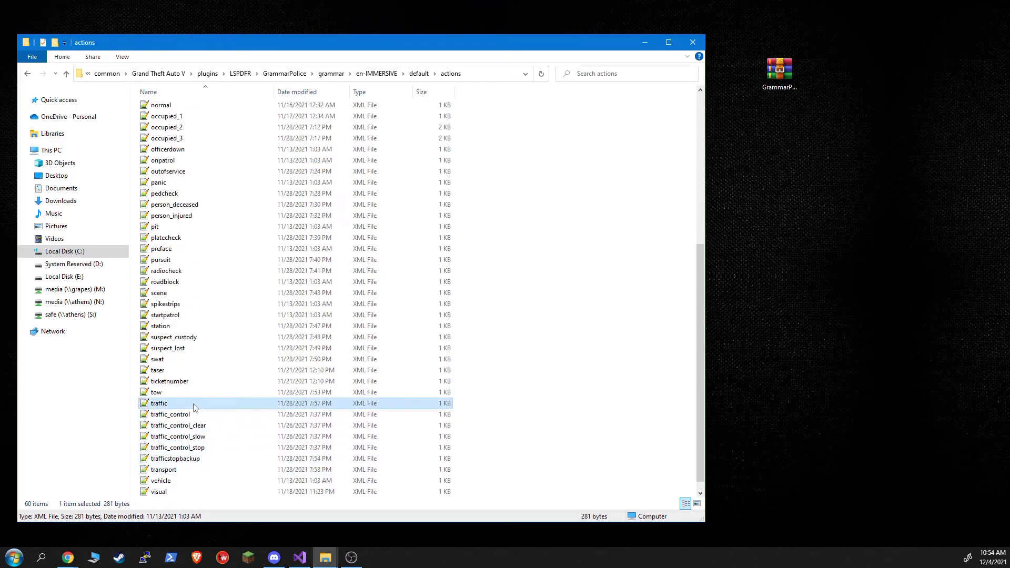
pyautogui.rightClick(194, 404)
pyautogui.click(126, 168)
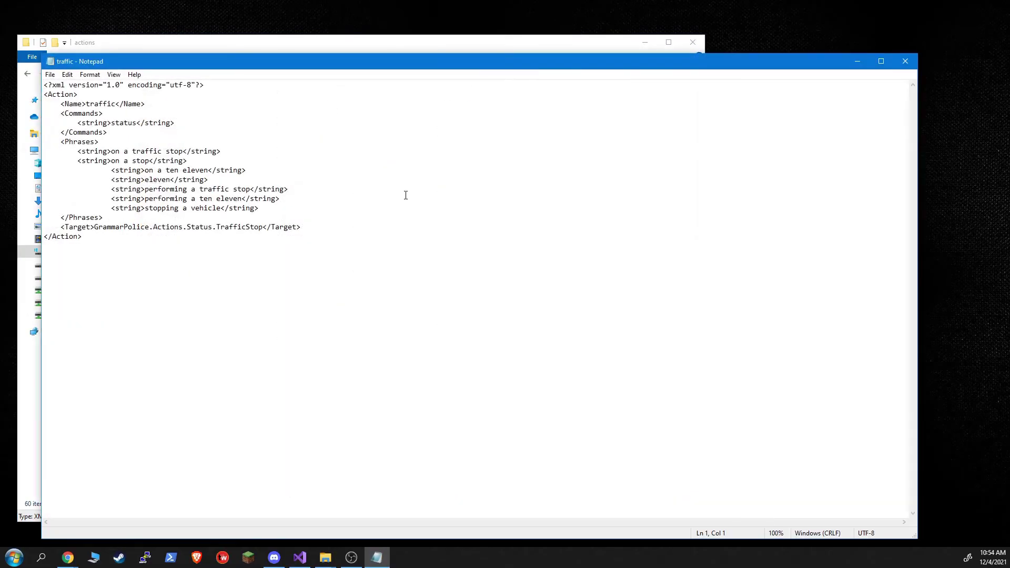
pyautogui.moveTo(257, 170); pyautogui.dragTo(113, 174)
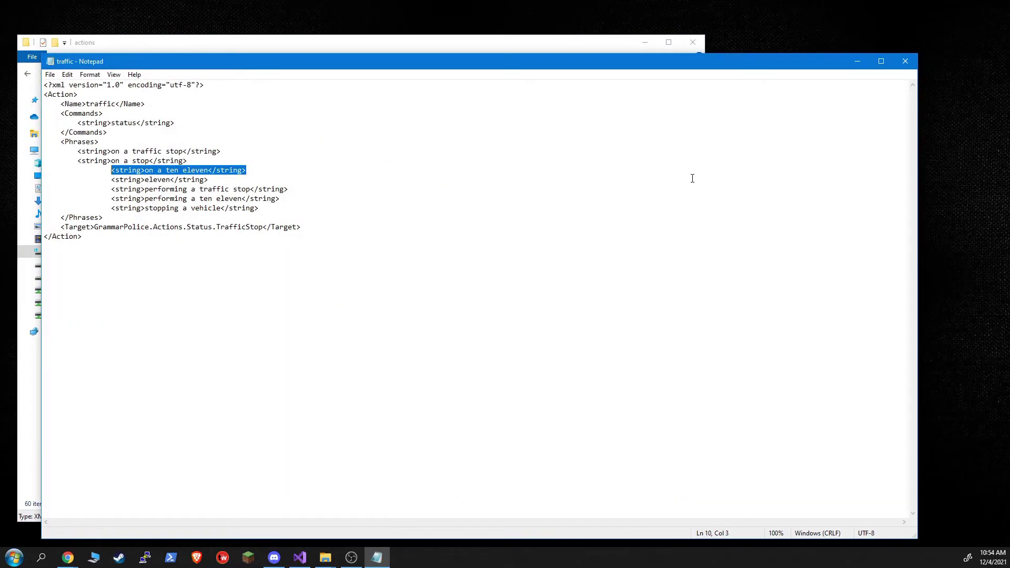
pyautogui.click(905, 62)
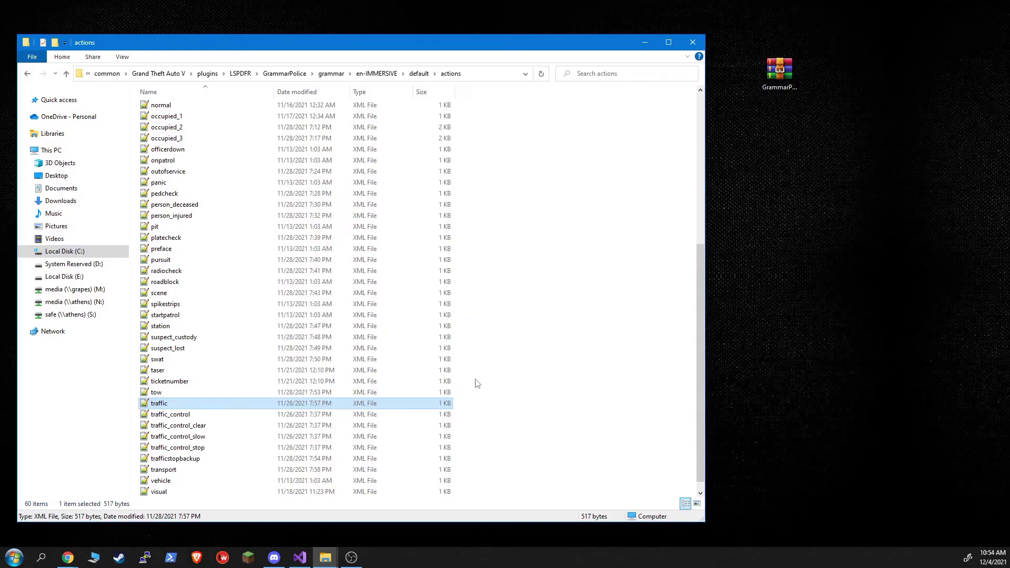
# Copy the traffic file from en-IMMERSIVE's default actions folder into its custom actions folder.
pyautogui.scroll(8, 474, 380)
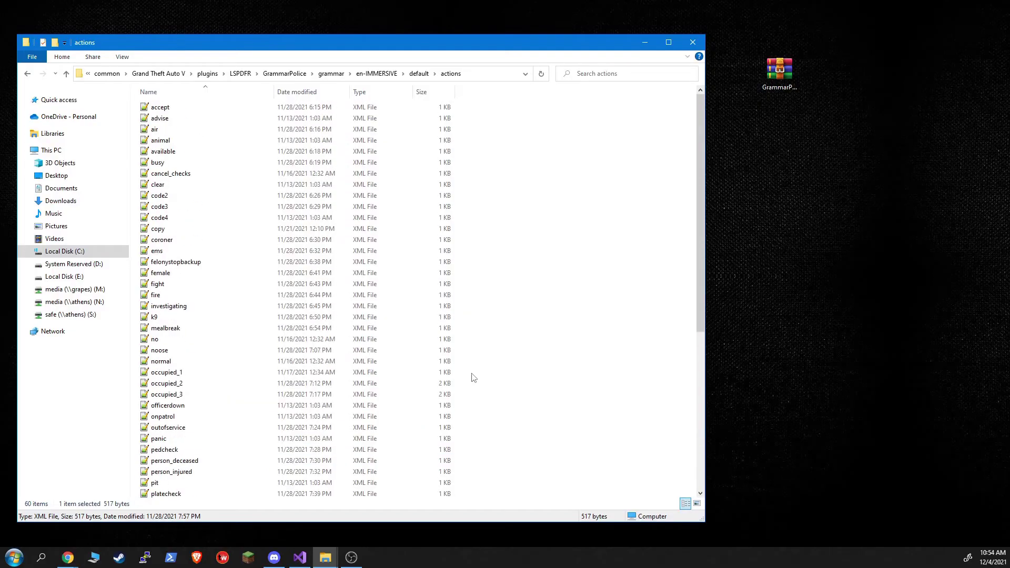
pyautogui.scroll(-8, 473, 375)
pyautogui.scroll(-1, 473, 372)
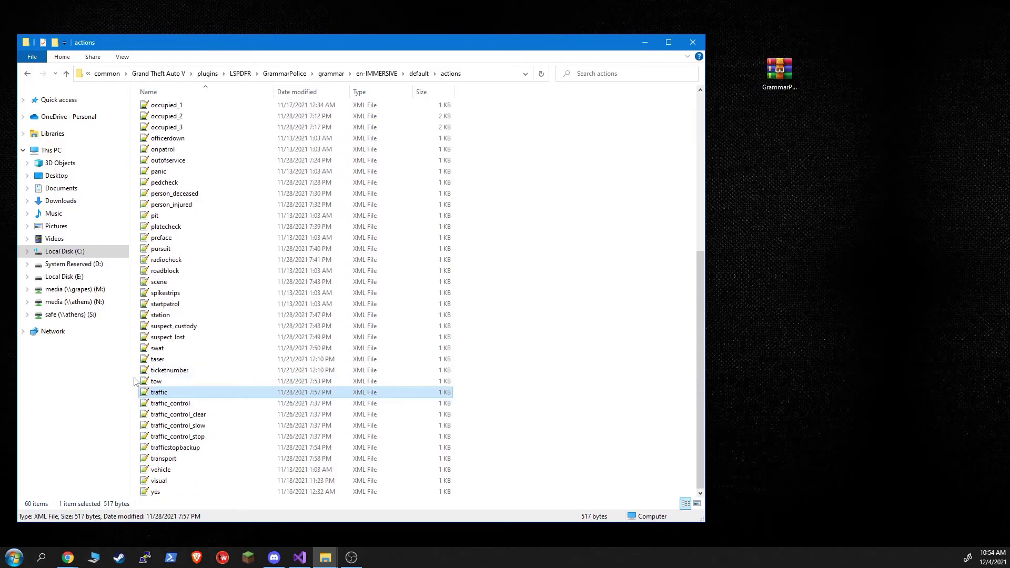
pyautogui.rightClick(192, 394)
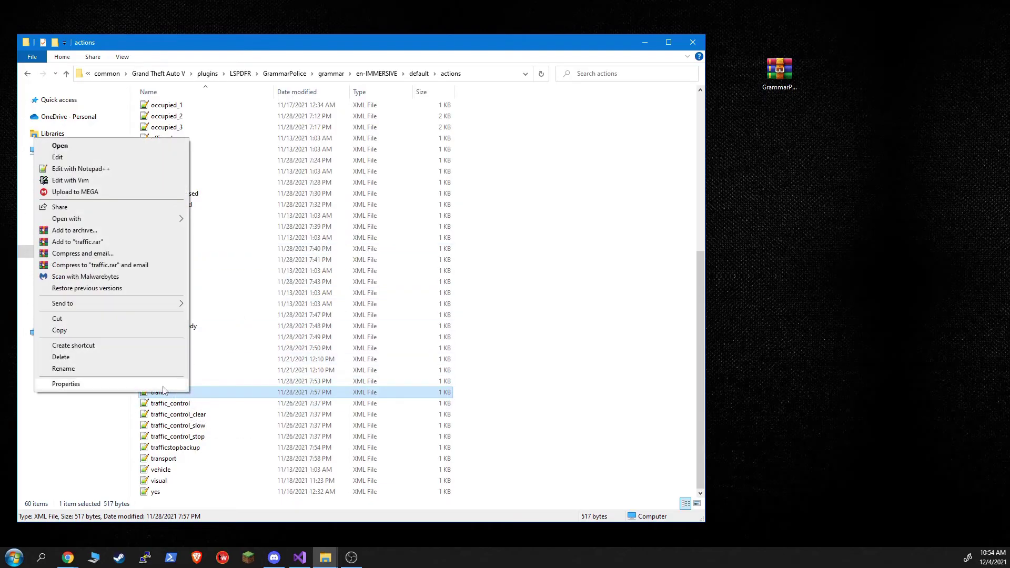
pyautogui.click(111, 333)
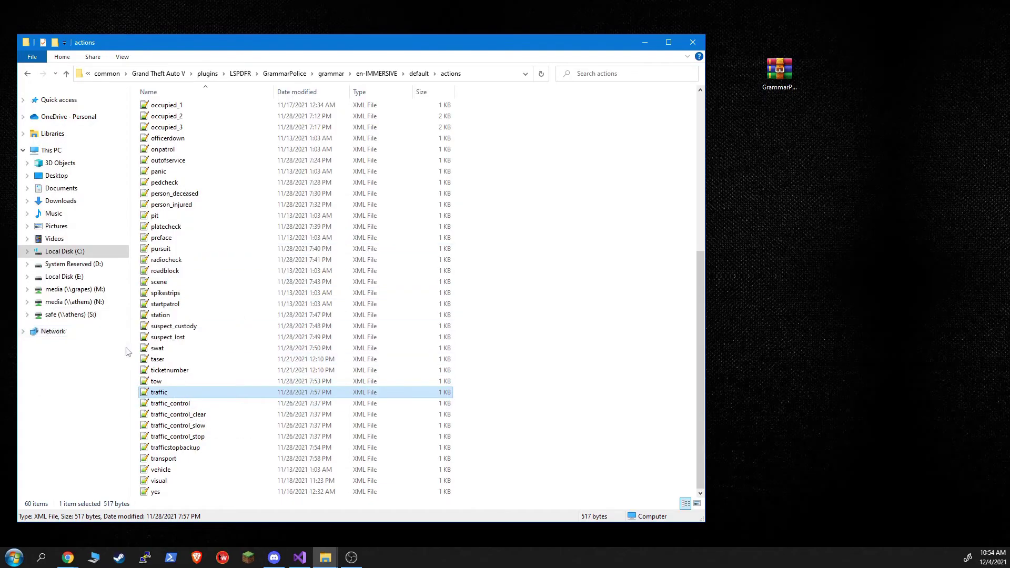
pyautogui.click(384, 74)
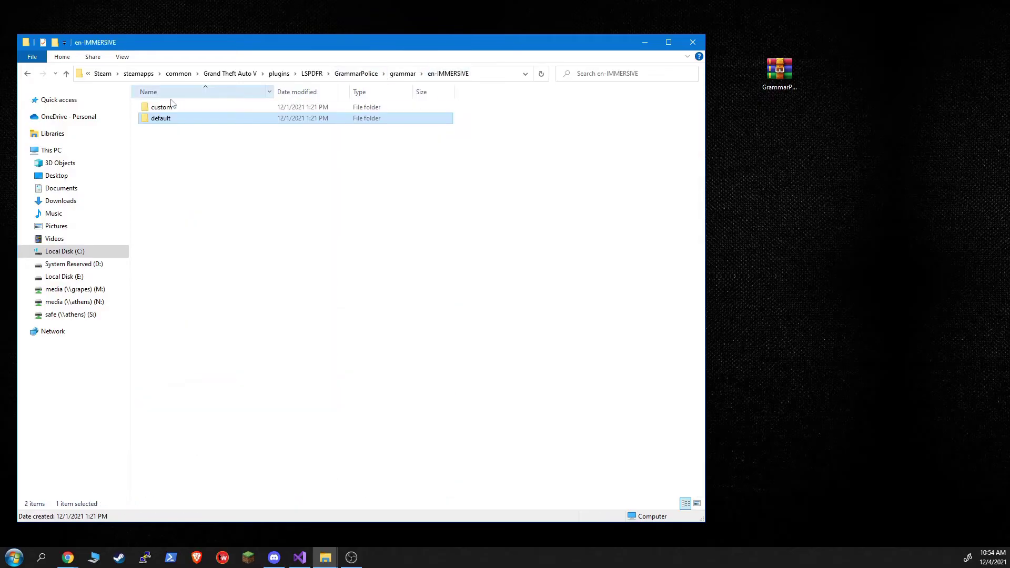
pyautogui.doubleClick(188, 105)
pyautogui.doubleClick(188, 107)
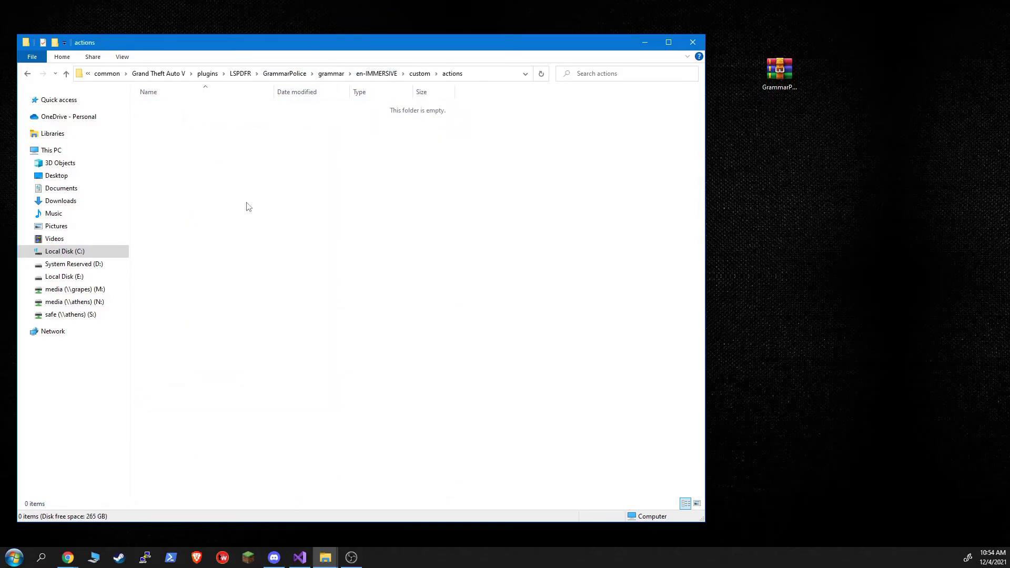
pyautogui.rightClick(247, 204)
pyautogui.click(220, 276)
# Open the custom traffic file for editing and replace "eleven" with "twelve" in the "on a ten eleven" and "eleven" phrases.
pyautogui.rightClick(180, 110)
pyautogui.click(139, 129)
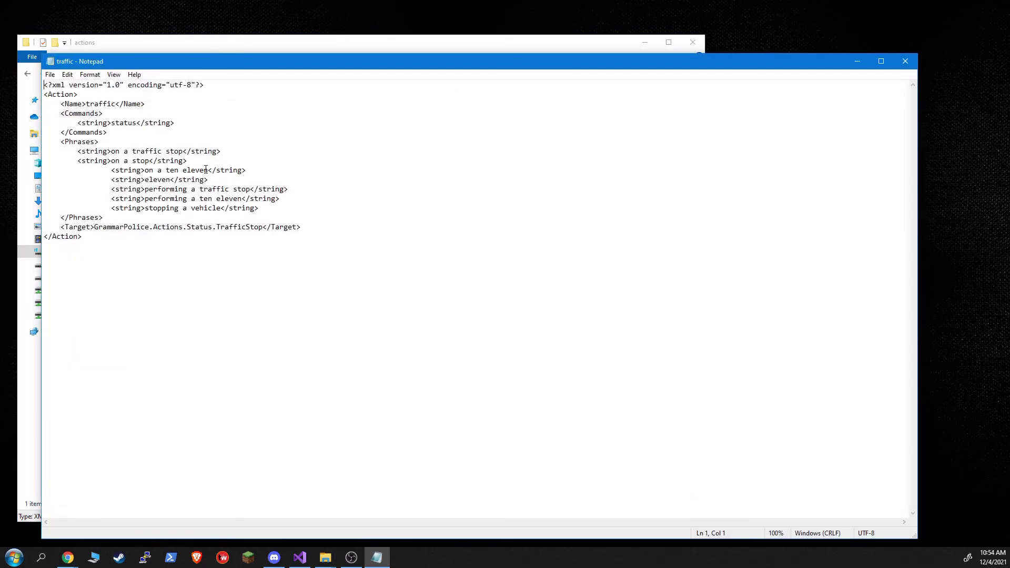
pyautogui.click(209, 171)
pyautogui.press('BackSpace')
pyautogui.press('BackSpace')
pyautogui.press('BackSpace')
pyautogui.press('BackSpace')
pyautogui.press('BackSpace')
pyautogui.press('BackSpace')
pyautogui.write('twelve')
pyautogui.press('BackSpace')
pyautogui.press('BackSpace')
pyautogui.press('BackSpace')
pyautogui.press('BackSpace')
pyautogui.press('BackSpace')
pyautogui.press('BackSpace')
pyautogui.write('twelve')
# Change the "performing a ten eleven" phrase to "performing a ten twelve", and save and close the traffic file.
pyautogui.moveTo(274, 209); pyautogui.dragTo(44, 189)
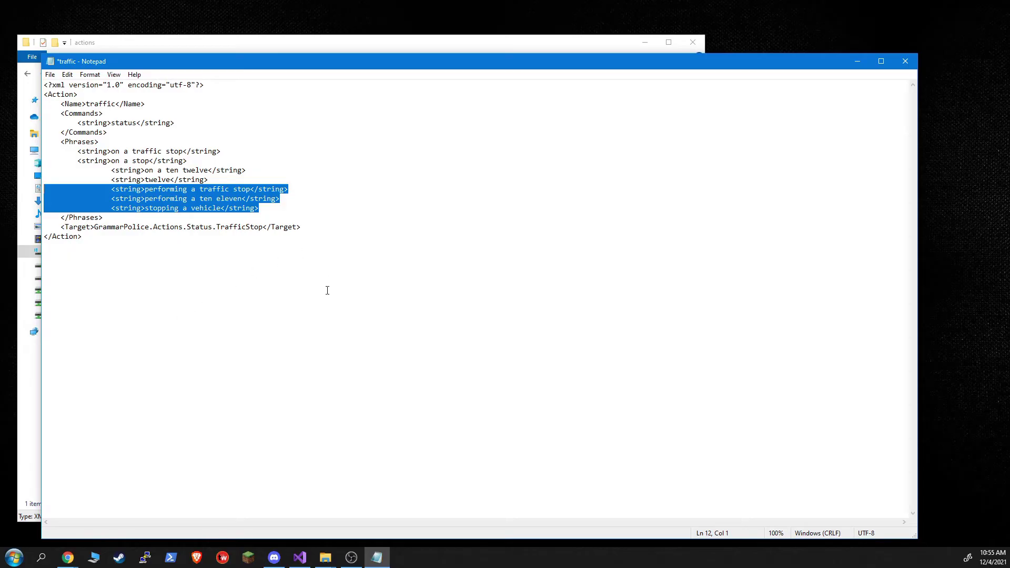
pyautogui.click(327, 203)
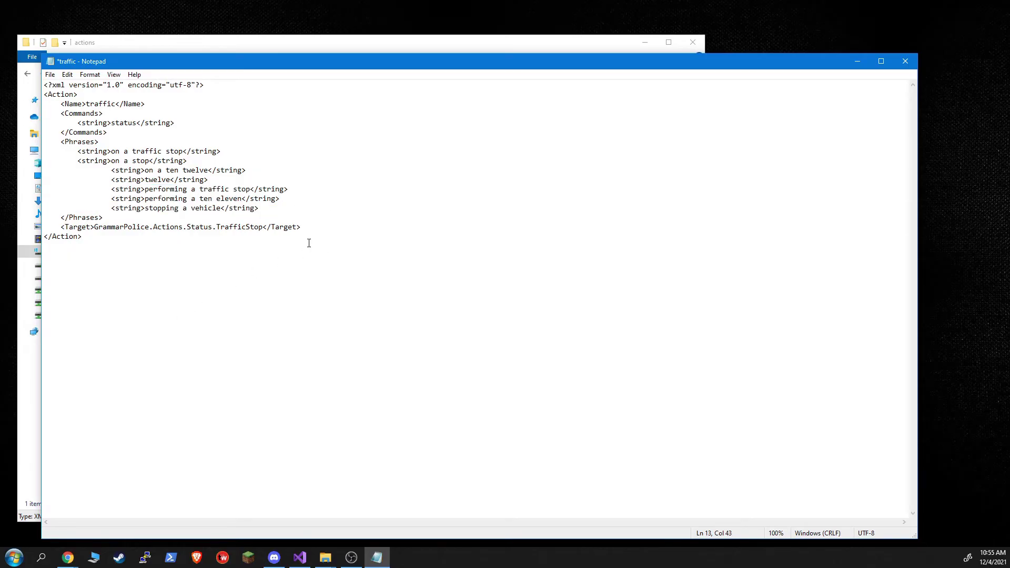
pyautogui.press('BackSpace')
pyautogui.press('BackSpace')
pyautogui.press('BackSpace')
pyautogui.press('BackSpace')
pyautogui.press('BackSpace')
pyautogui.press('BackSpace')
pyautogui.write('twelve')
pyautogui.click(50, 74)
pyautogui.click(64, 121)
pyautogui.click(905, 61)
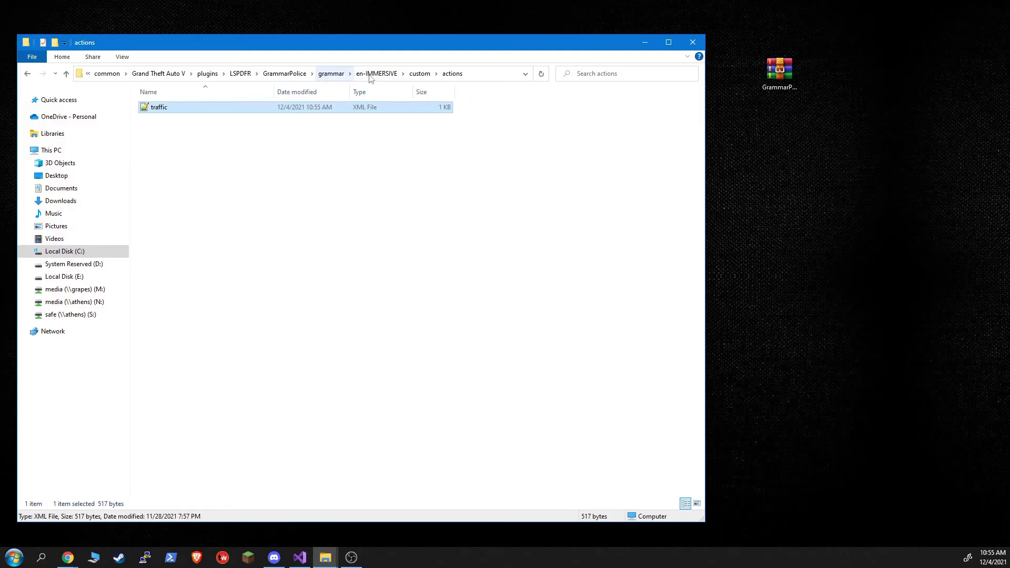
# Open GrammarPolice's interface folder and view the contents of the fr-FR and de-DE interface files, closing each one.
pyautogui.click(284, 73)
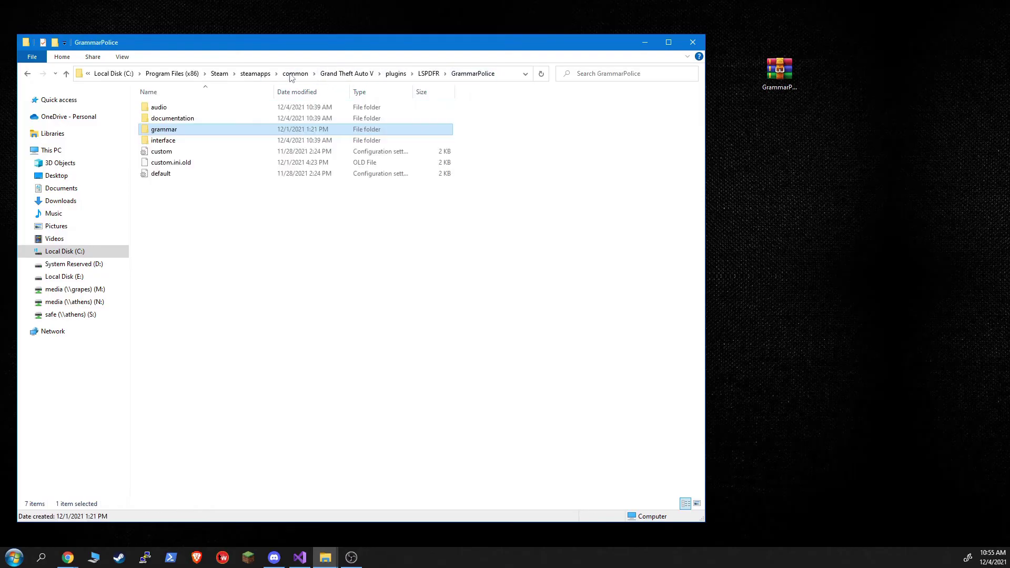
pyautogui.doubleClick(194, 141)
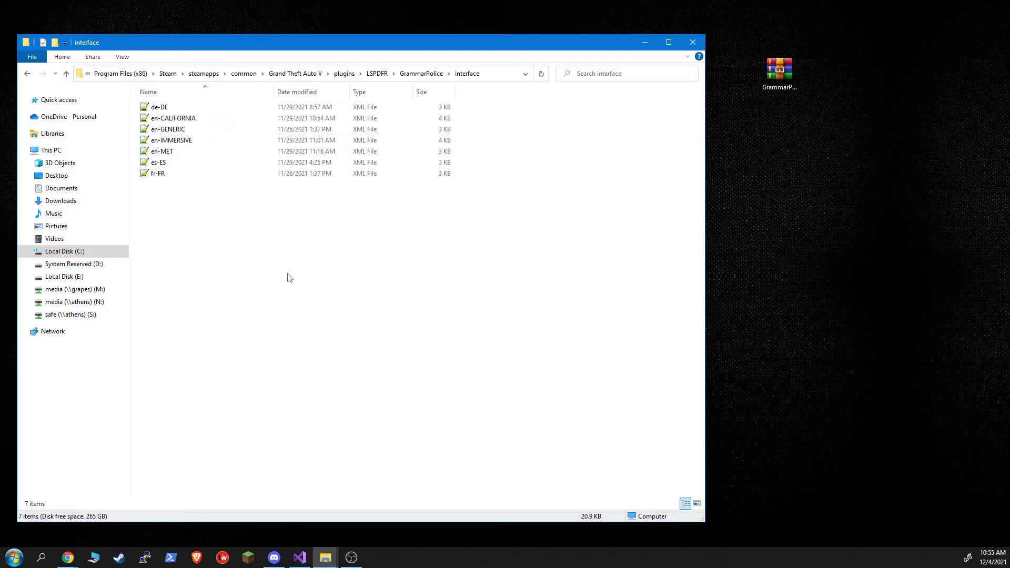
pyautogui.click(202, 174)
pyautogui.rightClick(199, 177)
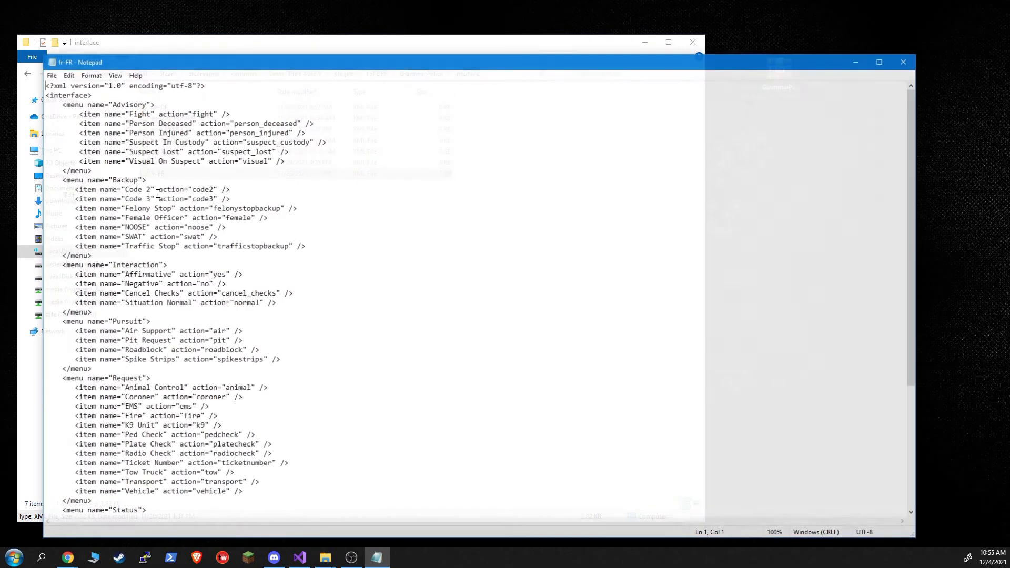
pyautogui.click(904, 62)
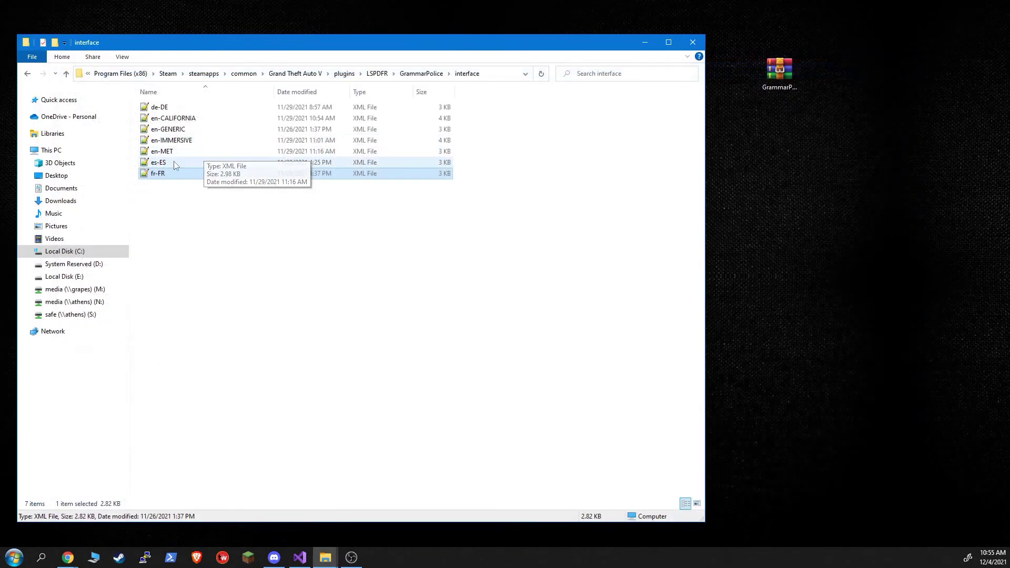
pyautogui.rightClick(192, 107)
pyautogui.click(156, 123)
pyautogui.click(904, 62)
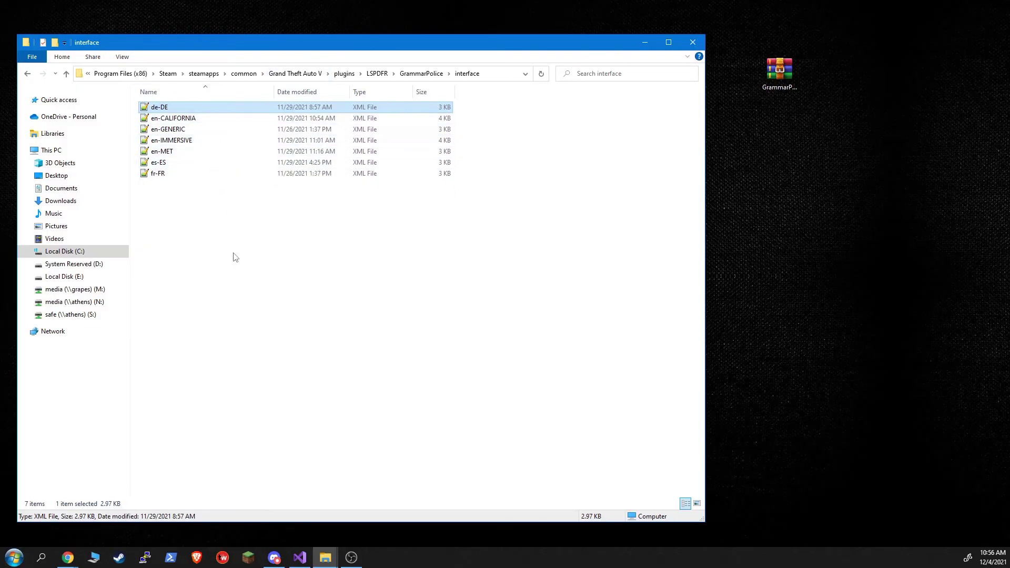
# Duplicate the en-GENERIC interface file in the same folder and rename the copy as custom.
pyautogui.rightClick(195, 132)
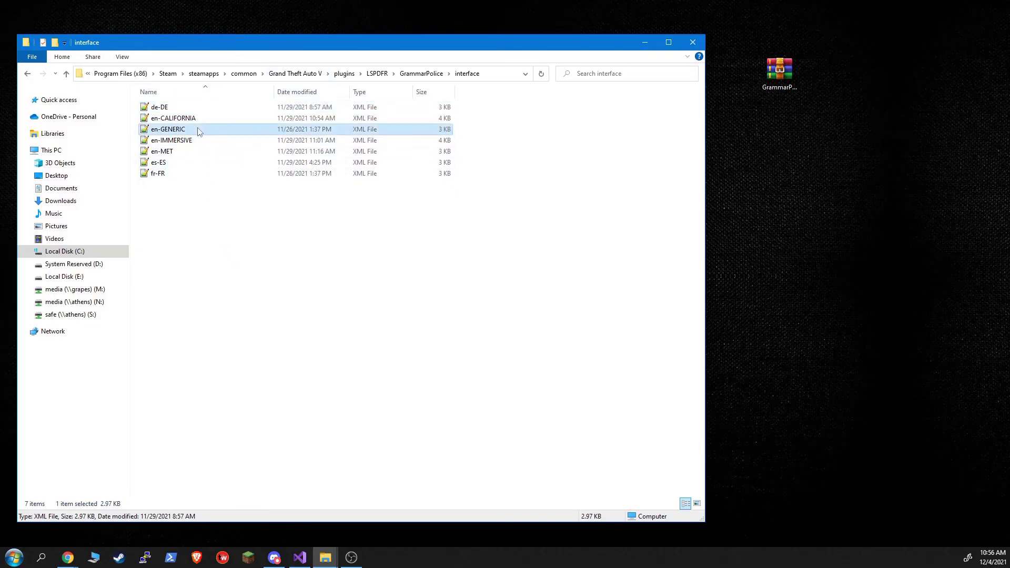
pyautogui.click(130, 318)
pyautogui.rightClick(221, 273)
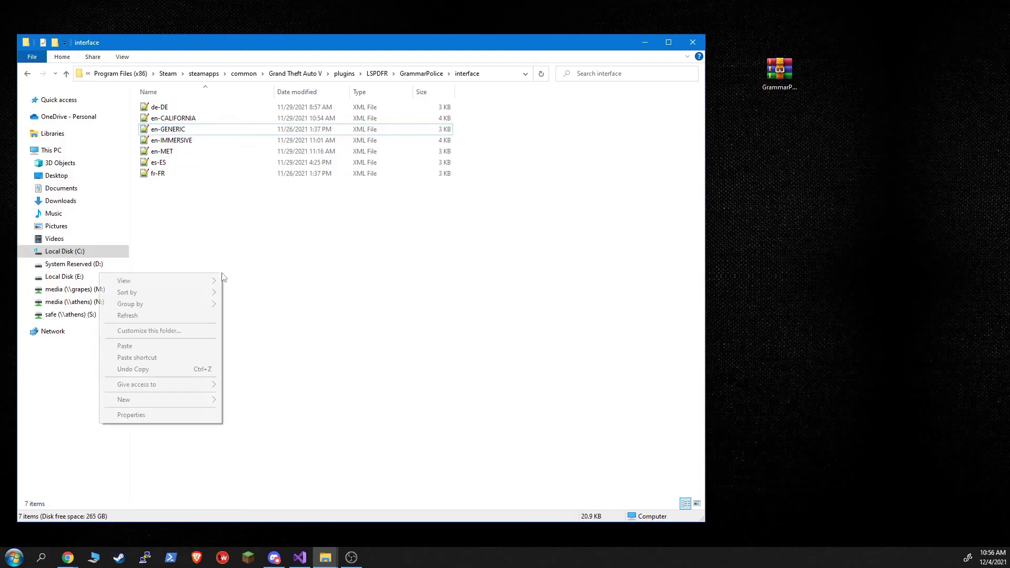
pyautogui.click(187, 345)
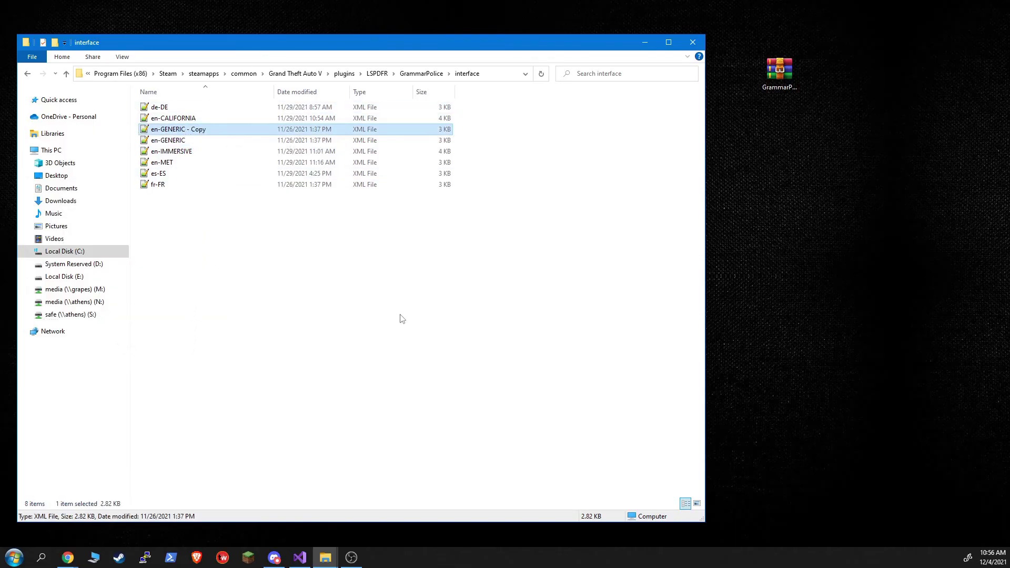
pyautogui.press('F2')
pyautogui.write('custom')
pyautogui.press('Return')
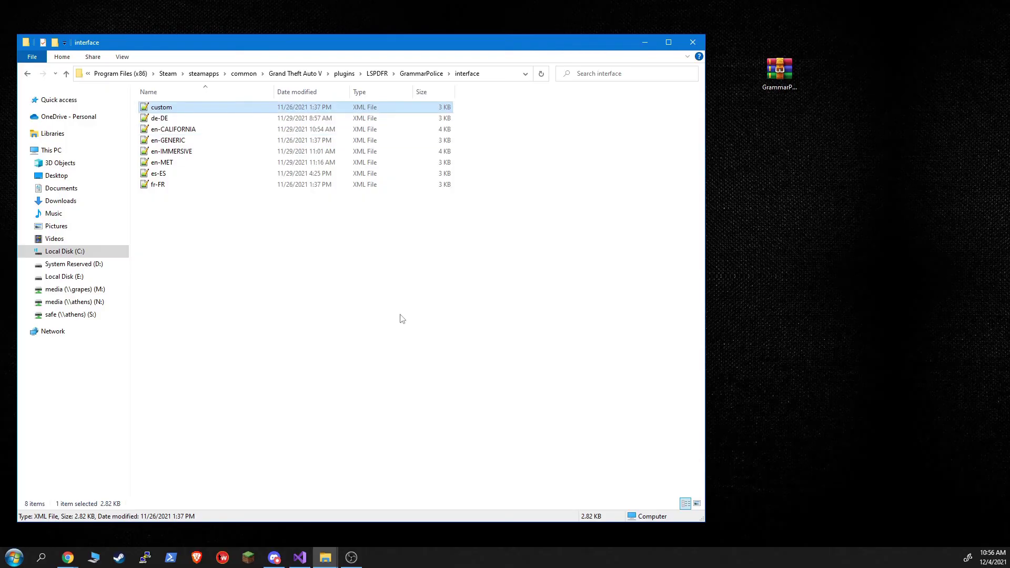
# Open the custom interface file for editing and add an empty menu named "Foo" between the Advisory and Backup menus.
pyautogui.rightClick(191, 110)
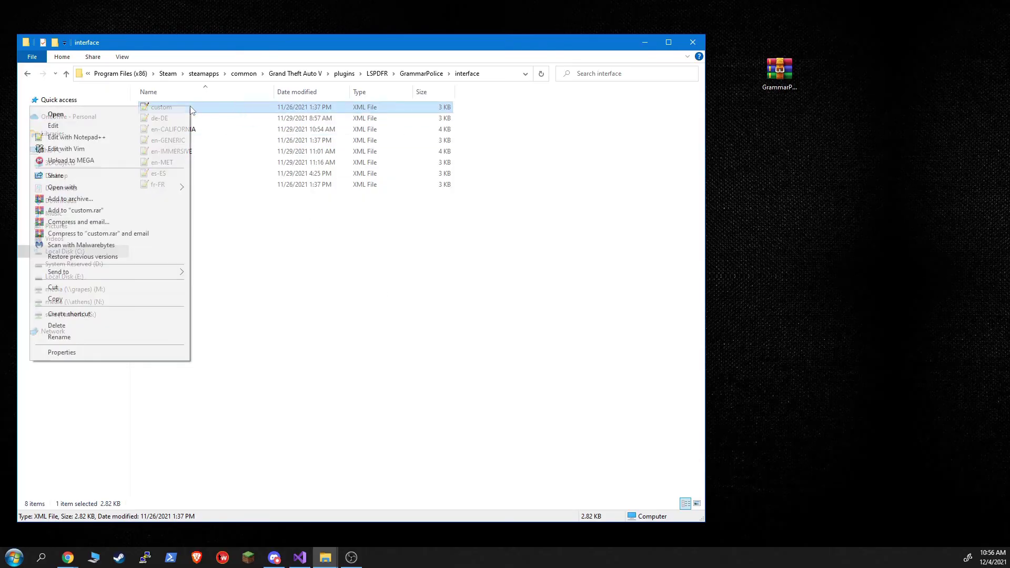
pyautogui.click(155, 125)
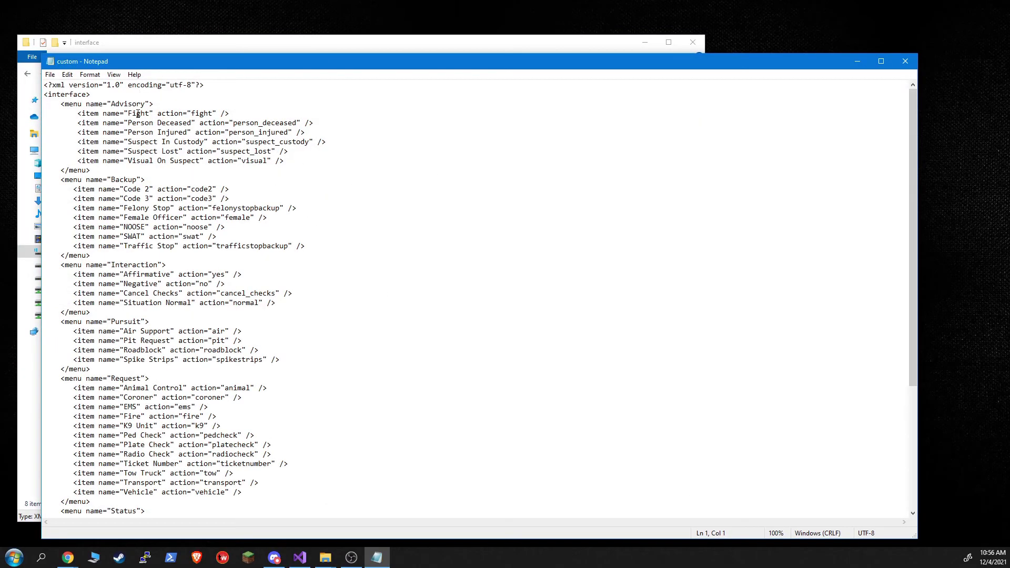
pyautogui.click(155, 172)
pyautogui.press('Return')
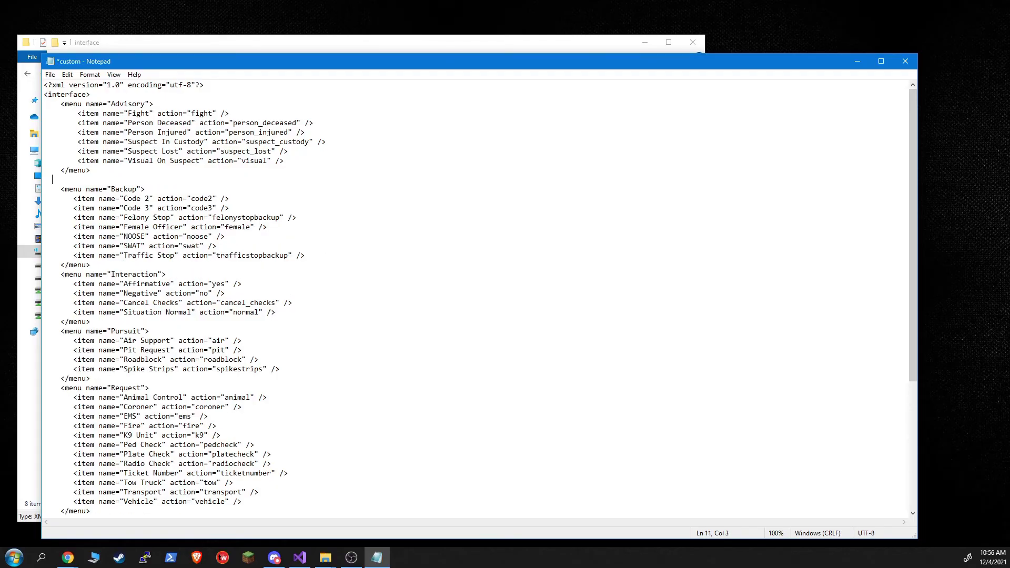
pyautogui.write('<menu name="Foo">')
pyautogui.press('Return')
pyautogui.write('</')
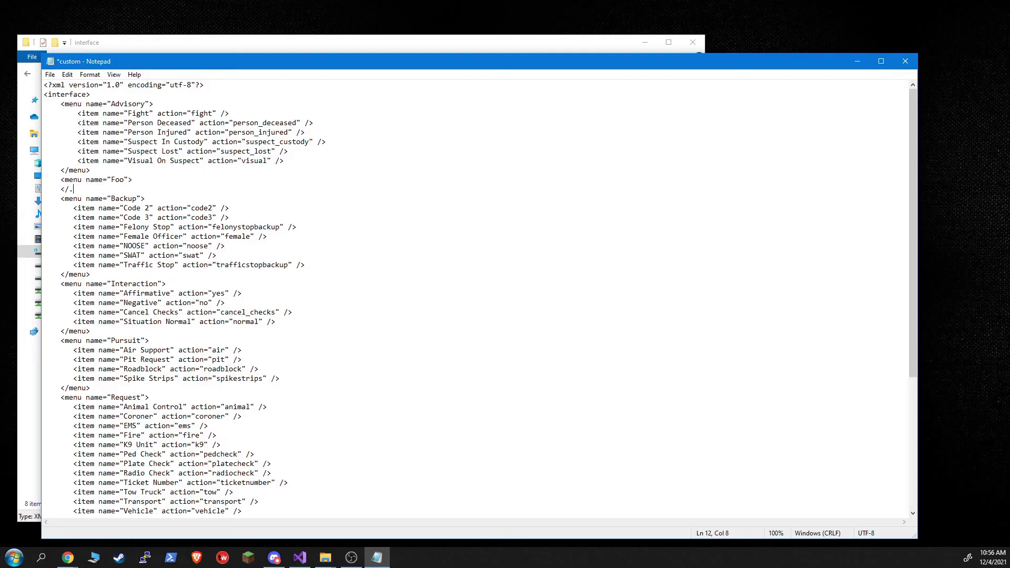
pyautogui.write('menu>')
pyautogui.press('Return')
# Move the Code 2 and Code 3 items from the Backup menu into the Foo menu and remove the leftover blank lines.
pyautogui.moveTo(252, 226); pyautogui.dragTo(28, 218)
pyautogui.rightClick(27, 218)
pyautogui.click(125, 240)
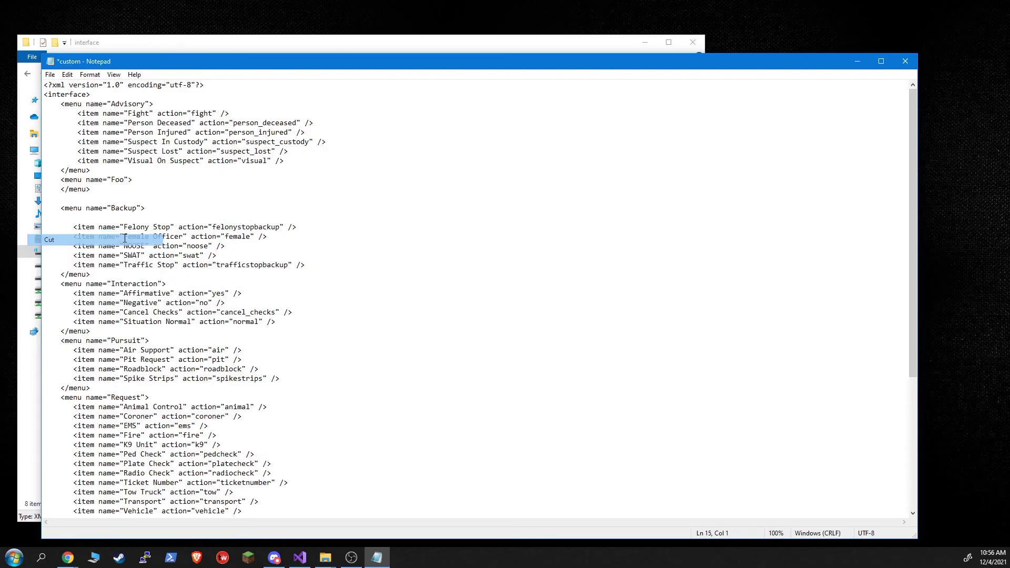
pyautogui.click(151, 177)
pyautogui.press('Return')
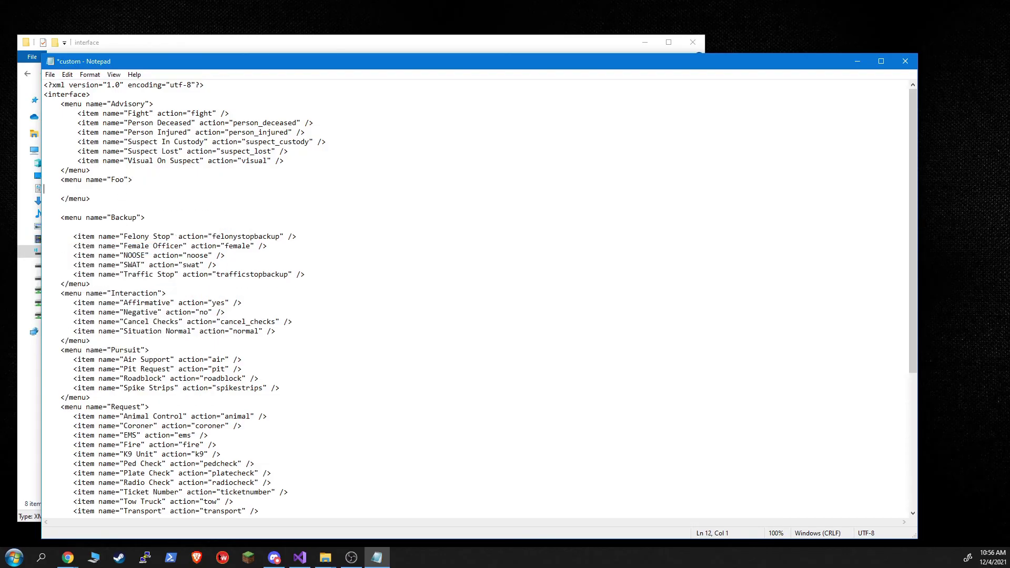
pyautogui.hotkey('ctrl', 'v')
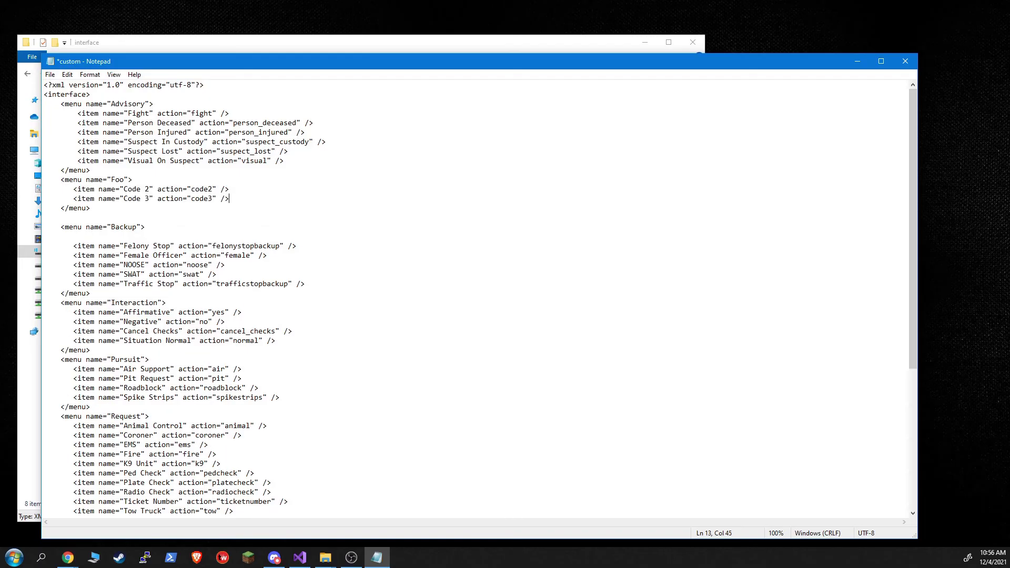
pyautogui.press('Down')
pyautogui.press('Delete')
pyautogui.press('Down')
pyautogui.press('Down')
pyautogui.press('Delete')
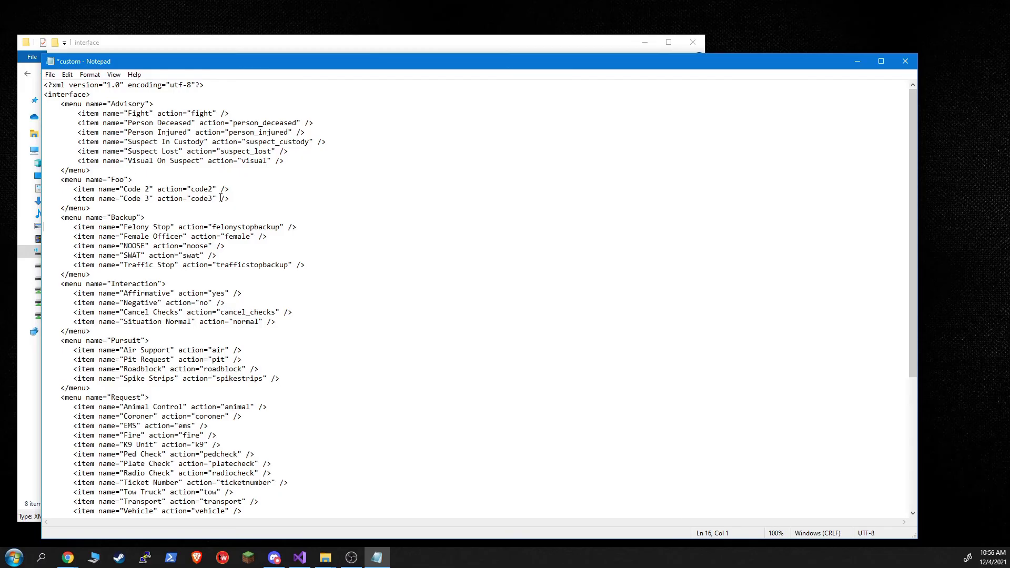
# Delete the whole Request menu and rename the Status menu's Available item to "Show me available".
pyautogui.scroll(-2, 293, 408)
pyautogui.moveTo(109, 463); pyautogui.dragTo(13, 340)
pyautogui.press('BackSpace')
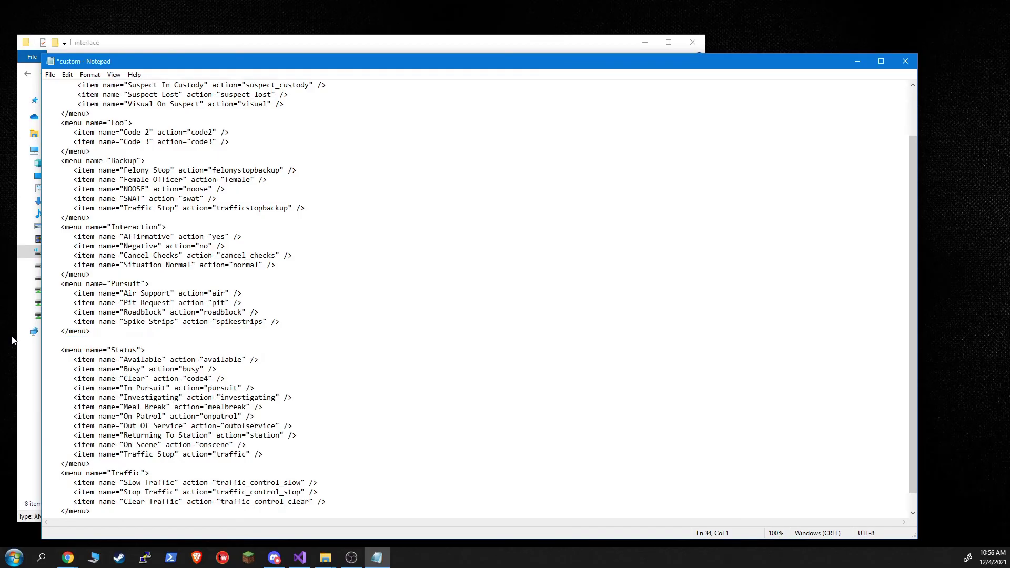
pyautogui.press('BackSpace')
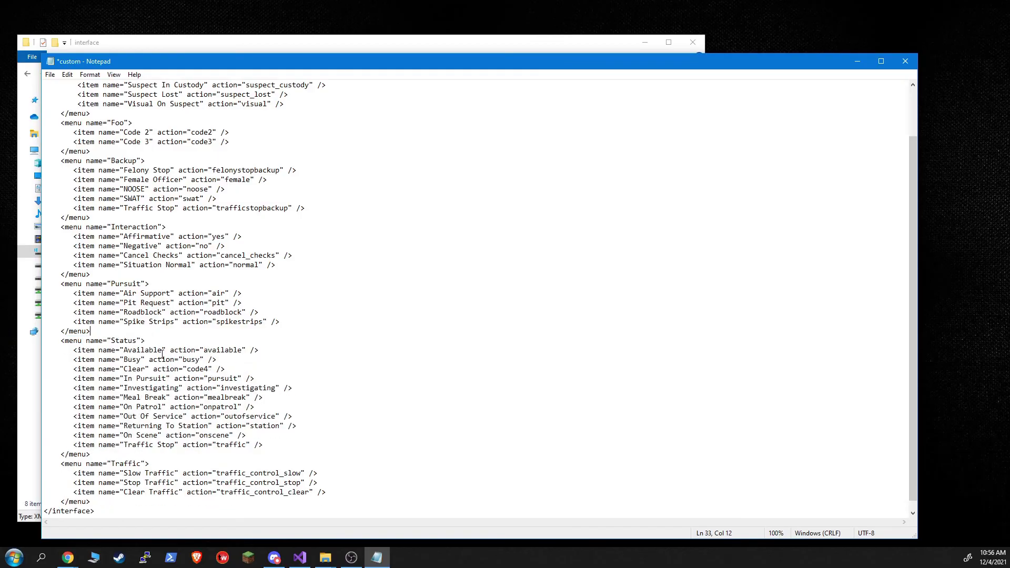
pyautogui.moveTo(163, 350); pyautogui.dragTo(124, 351)
pyautogui.write('Show me available')
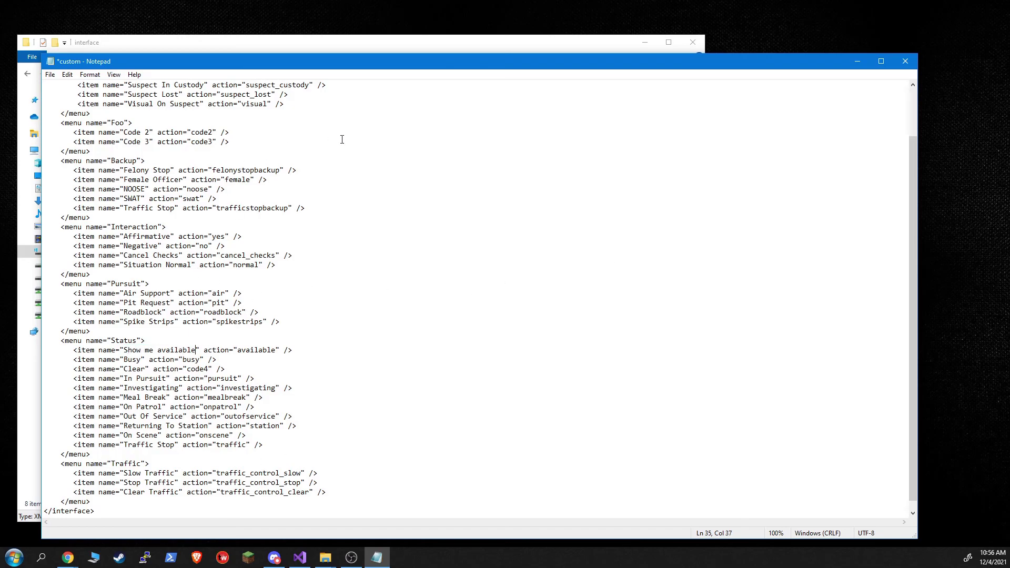
# Delete the Status menu's items from Investigating through Traffic Stop.
pyautogui.scroll(2, 179, 436)
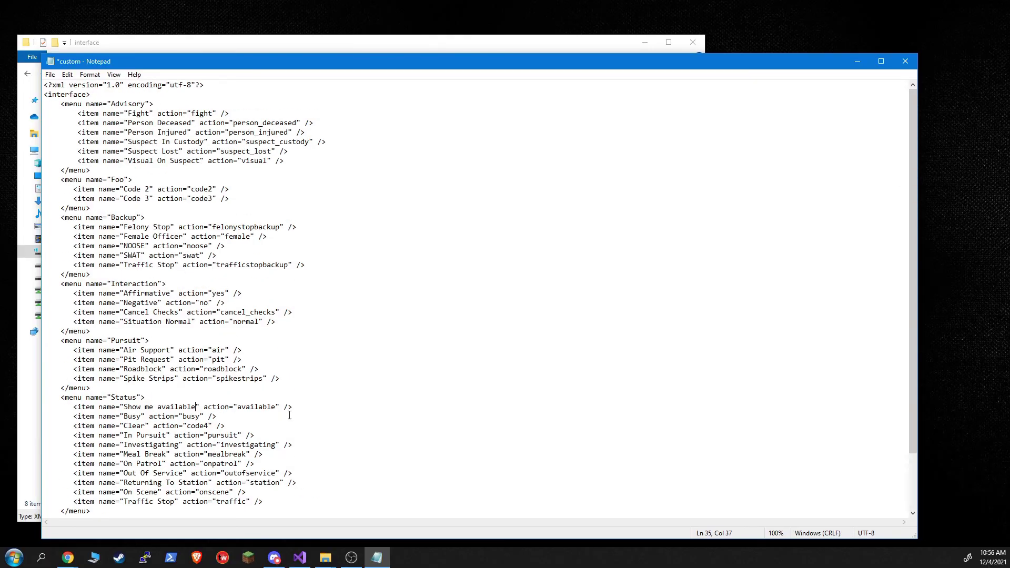
pyautogui.scroll(-3, 292, 418)
pyautogui.moveTo(268, 436); pyautogui.dragTo(45, 379)
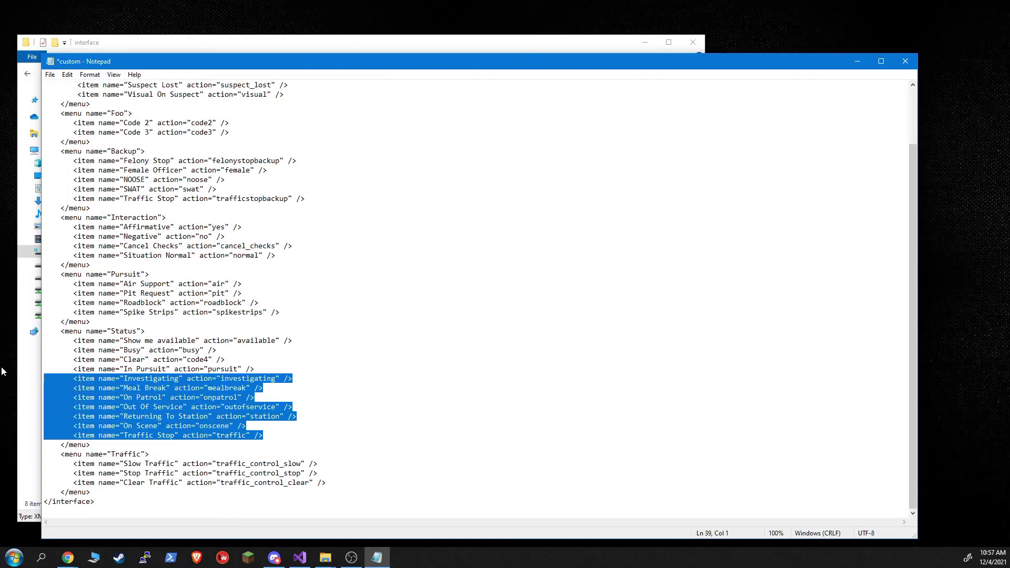
pyautogui.press('BackSpace')
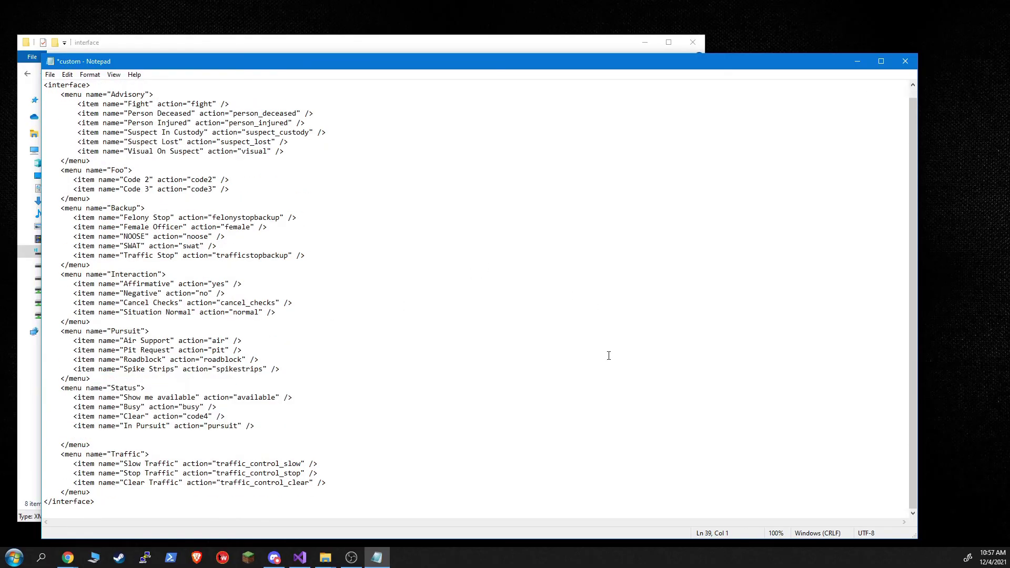
pyautogui.scroll(1, 482, 380)
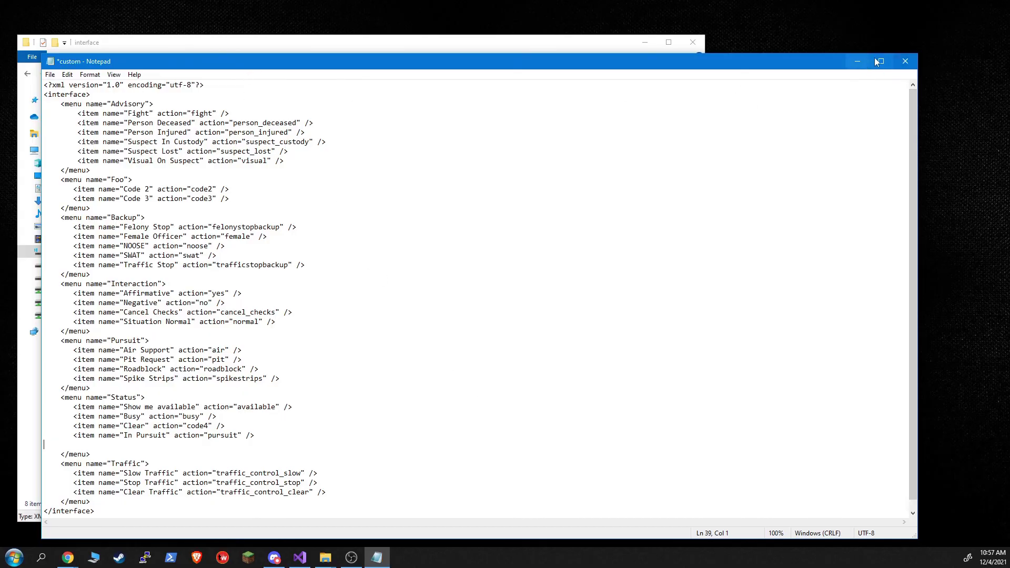
# Close the custom interface file without saving the edits and return to the GrammarPolice folder.
pyautogui.click(914, 64)
pyautogui.click(521, 294)
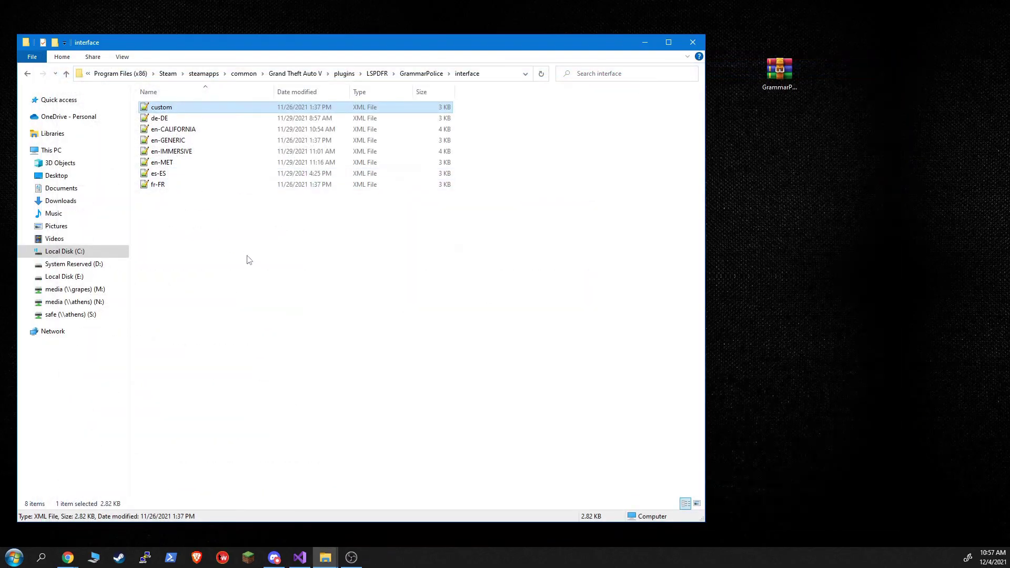
pyautogui.click(422, 74)
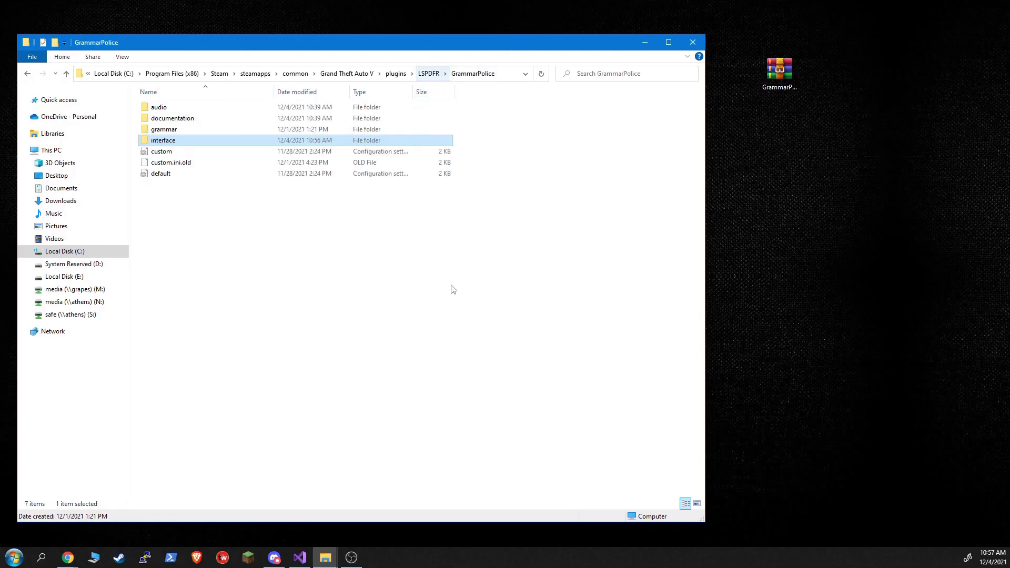